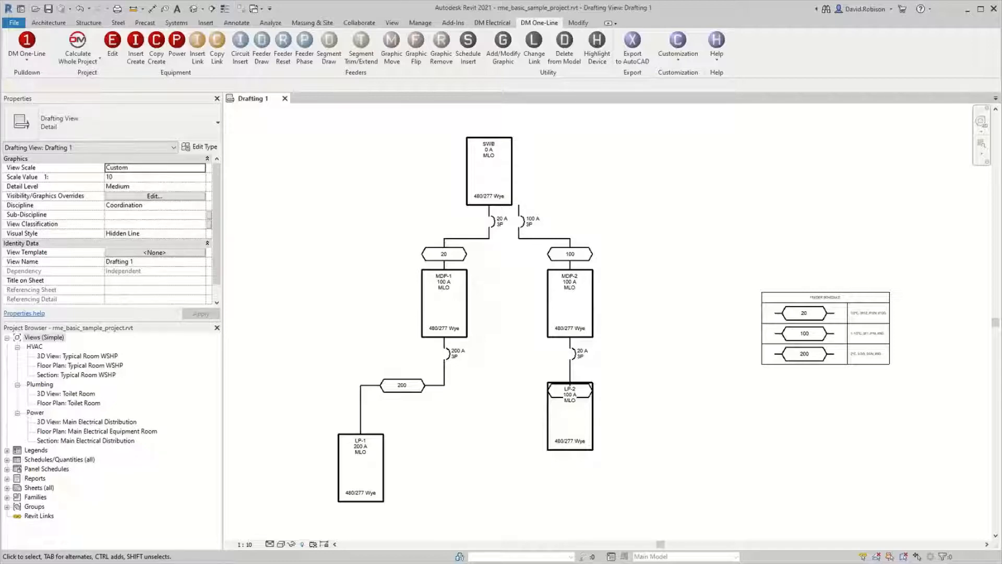
Step: Open MDP-1's panel settings and examine the downstream and upstream OCP graphic options for the one-line diagram
click(490, 235)
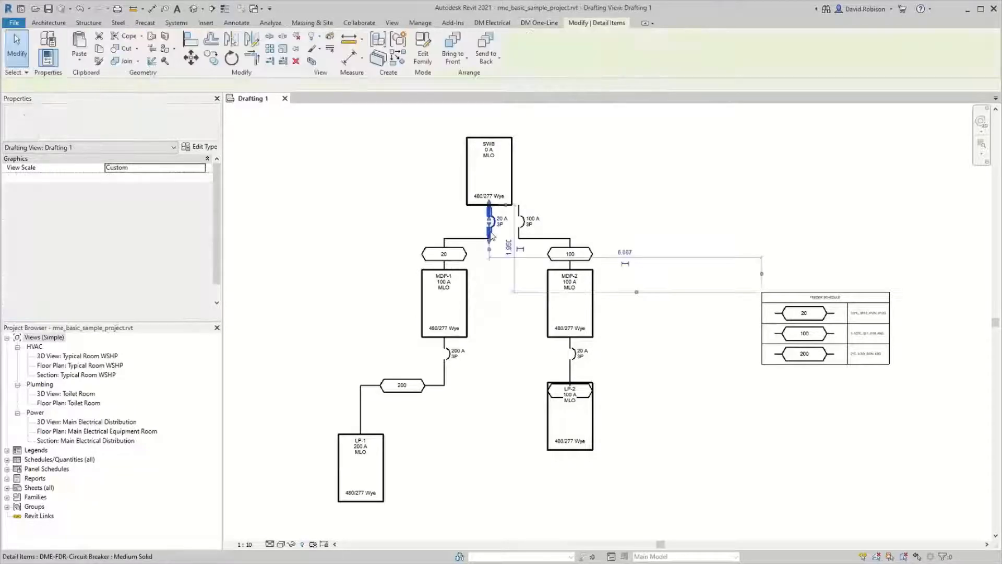
key(Escape)
scroll(479, 220, up, 5)
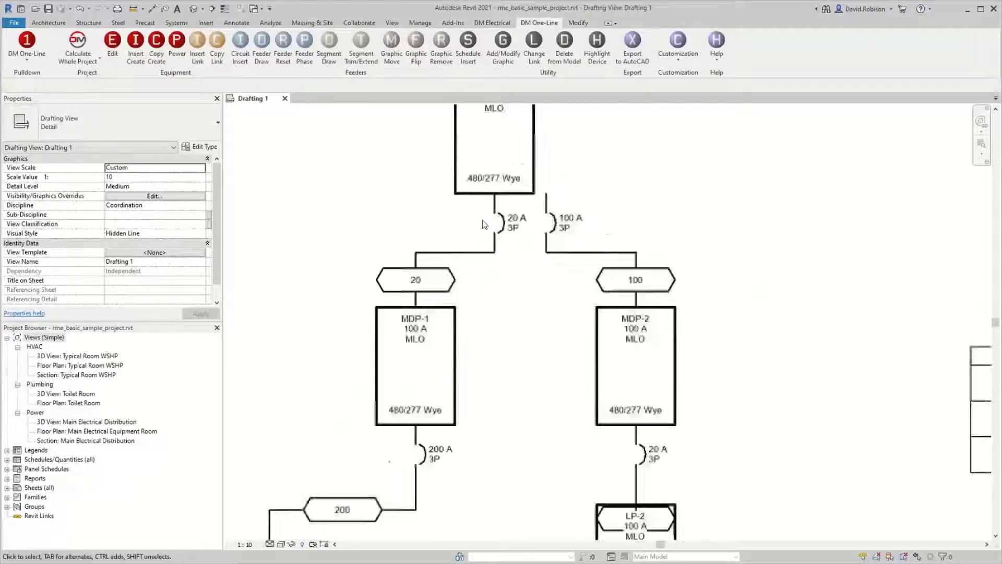
middle_drag(485, 224, 472, 283)
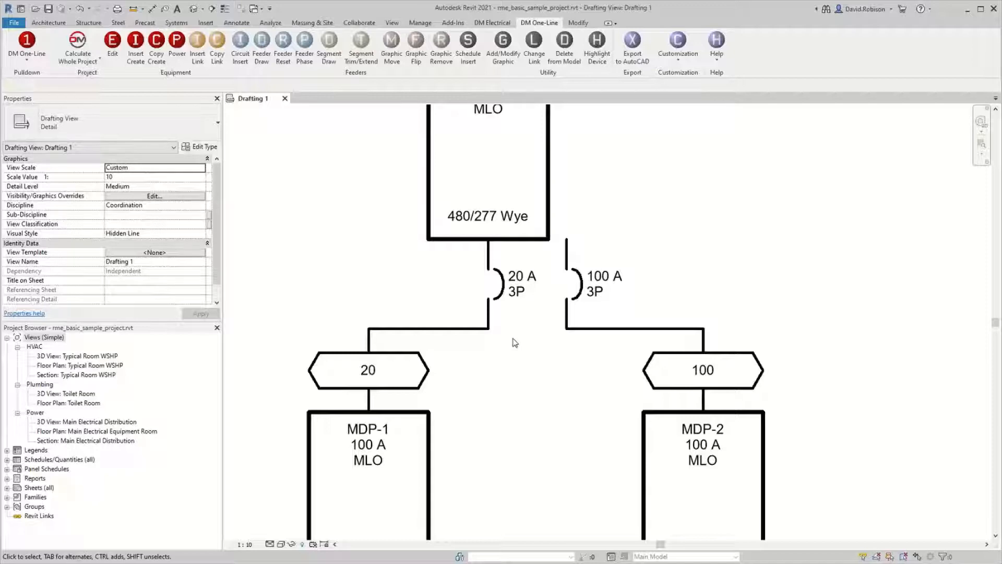
click(111, 48)
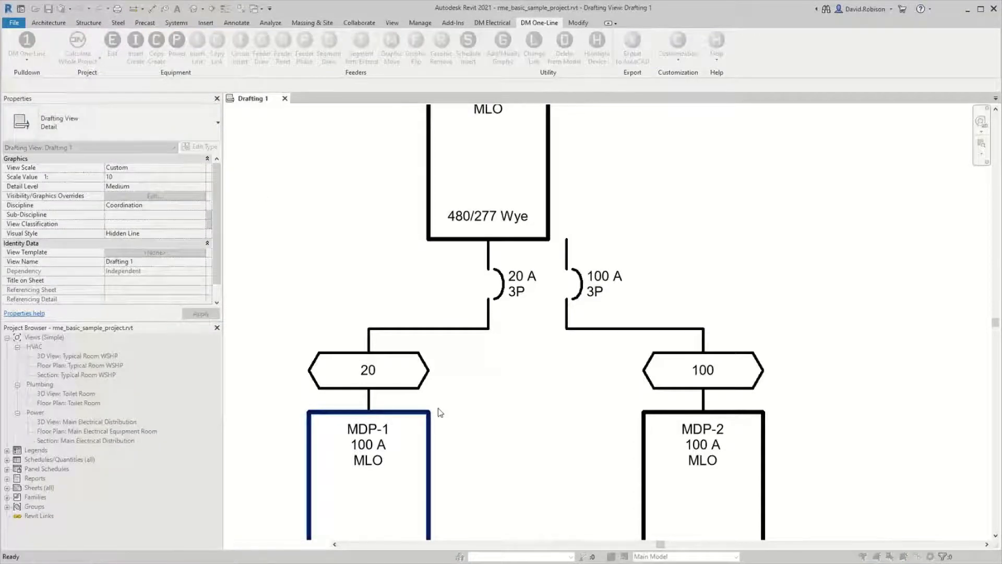
click(437, 411)
drag(245, 40, 543, 120)
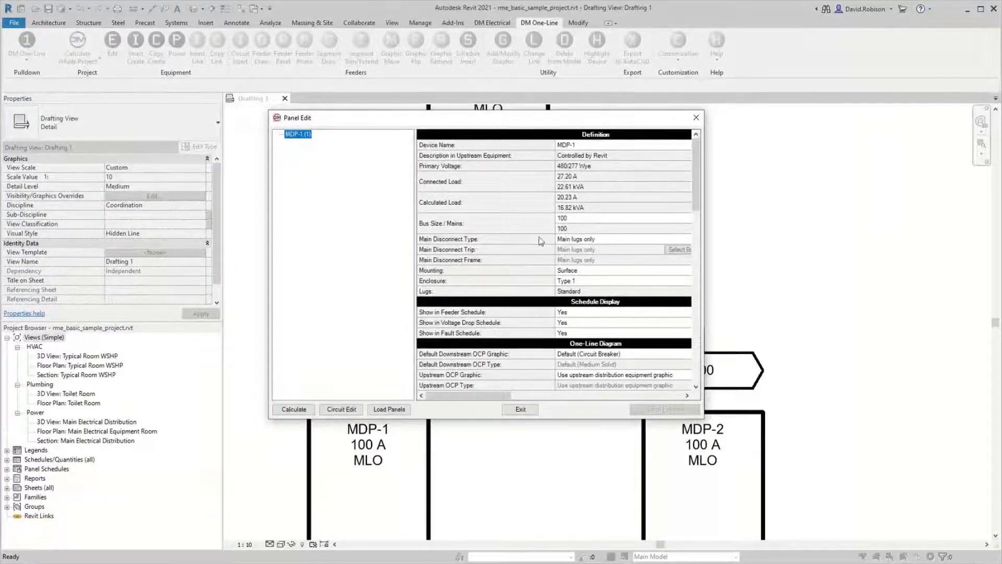
scroll(504, 239, down, 1)
scroll(504, 239, down, 2)
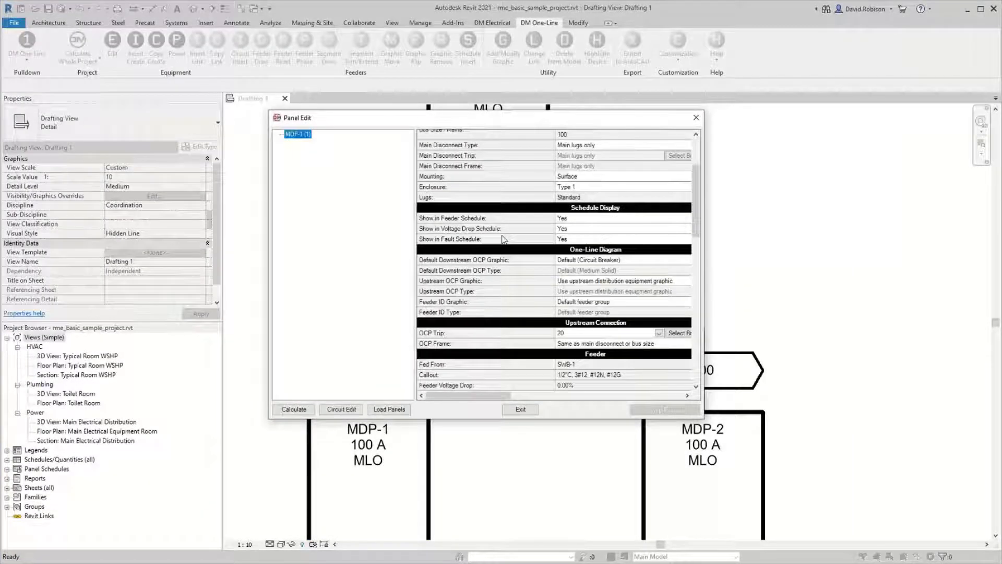
click(509, 264)
click(515, 270)
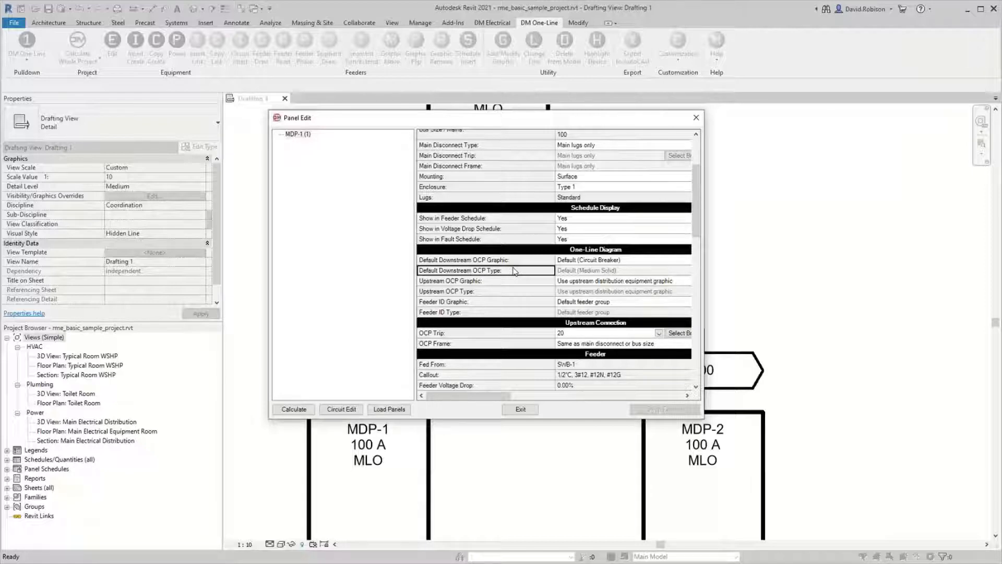
key(Down)
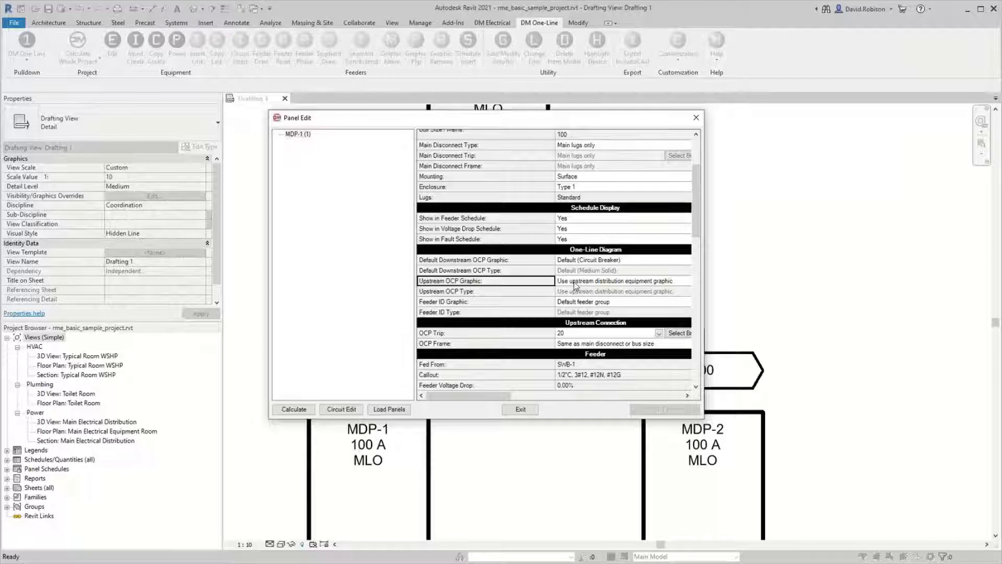
click(492, 259)
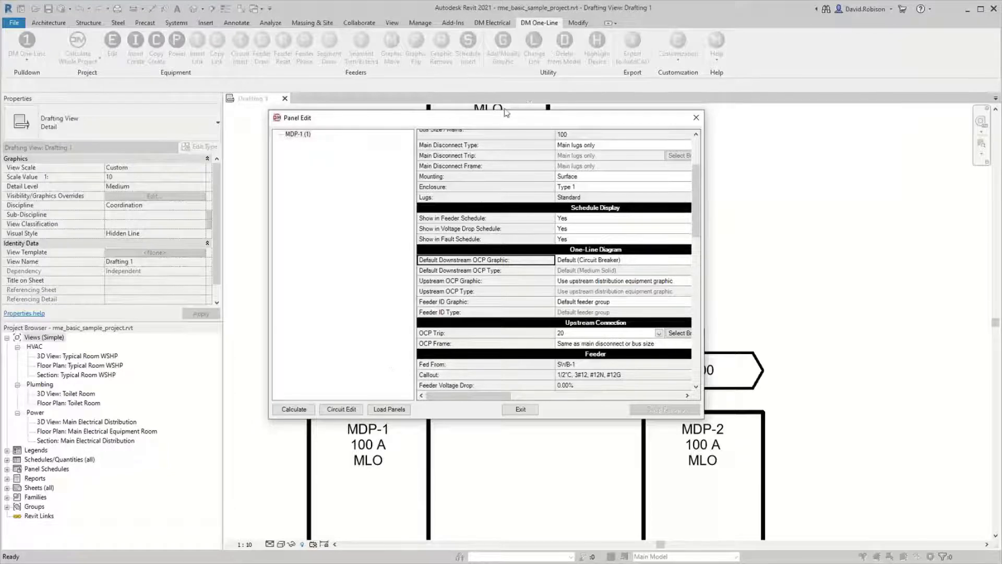
mouse_move(506, 119)
mouse_down()
mouse_move(745, 104)
mouse_move(482, 113)
mouse_up()
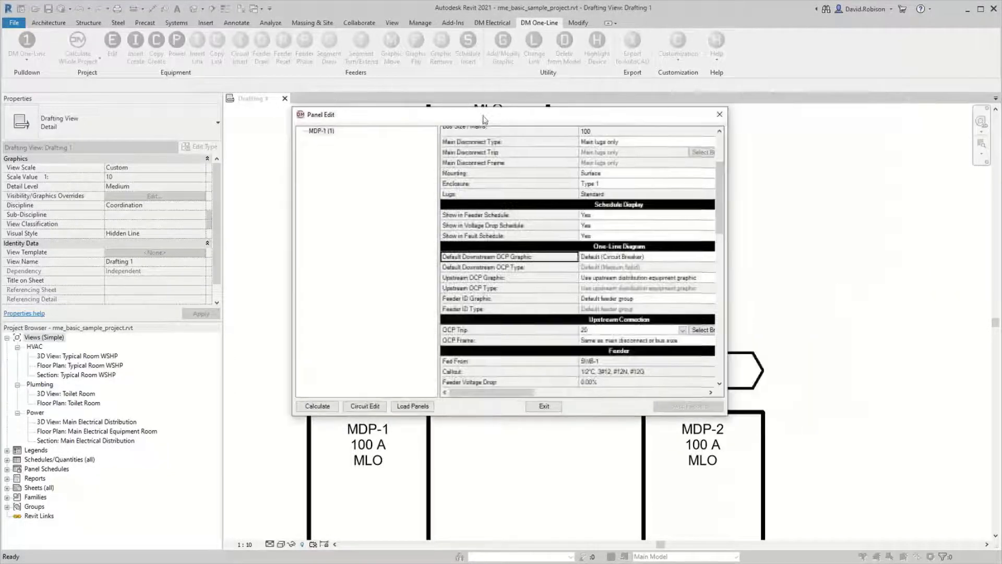
Step: Set MDP-1's upstream OCP graphic to Fused Switch and apply it to the one-line diagram
click(605, 280)
click(604, 280)
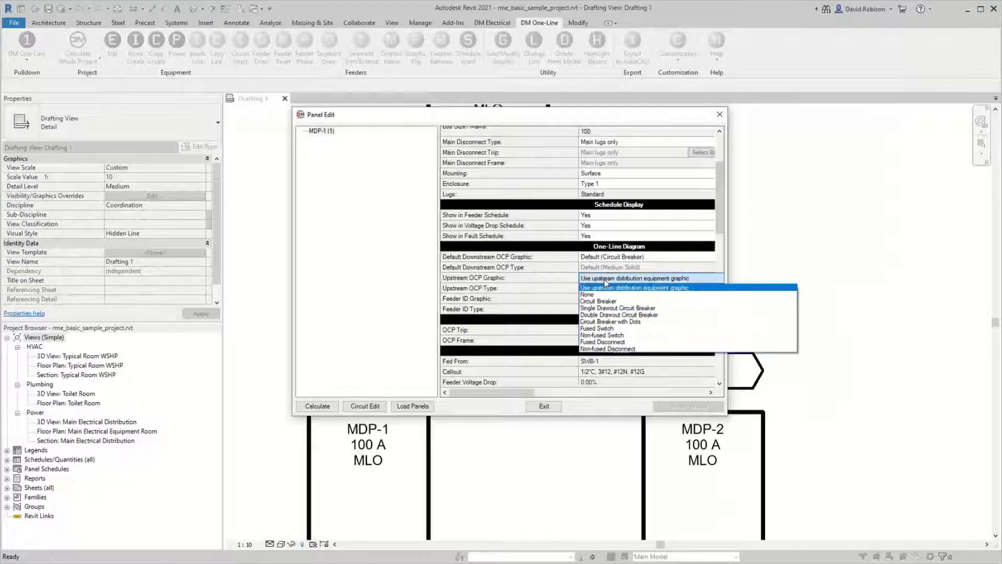
click(607, 329)
click(600, 328)
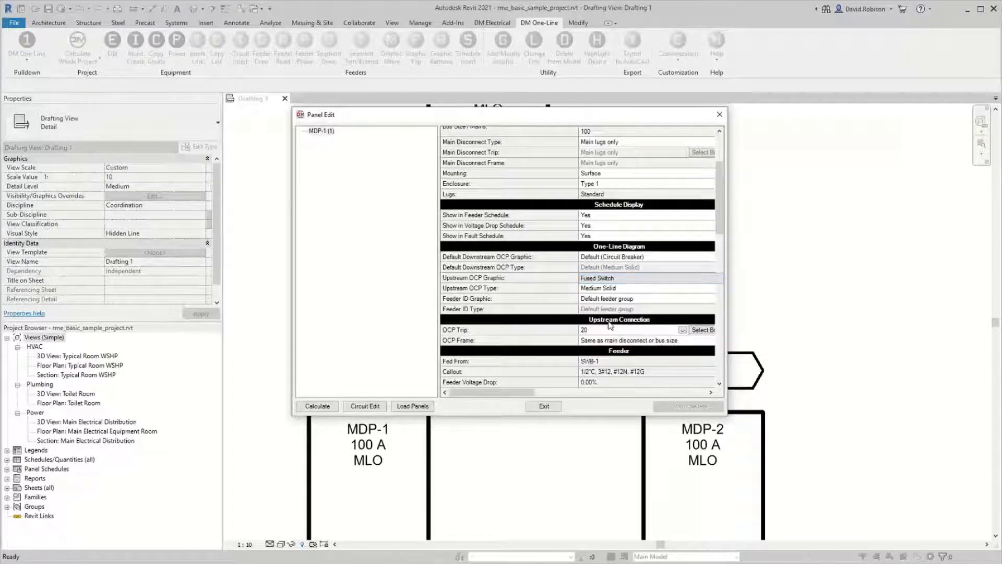
click(543, 405)
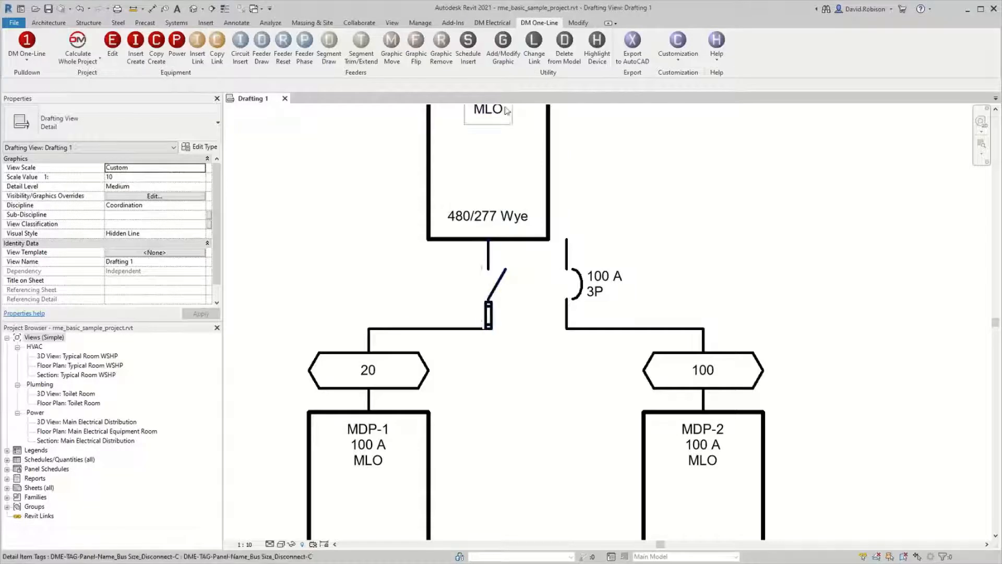
Step: Replace the existing OCP graphic on the feeder between the switchboard and MDP-1 with a Double Drawout Circuit Breaker from the Breaker group
click(508, 57)
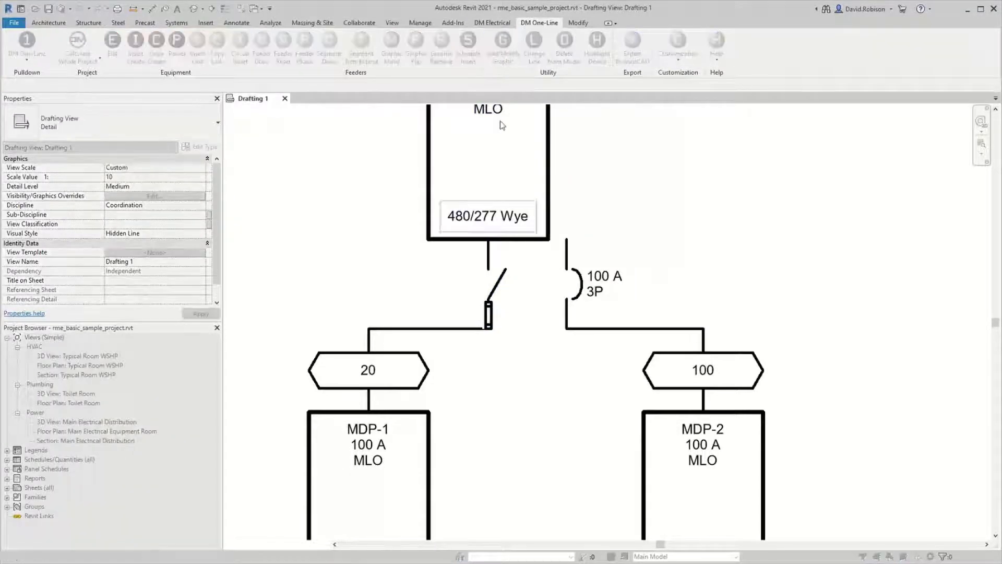
click(490, 266)
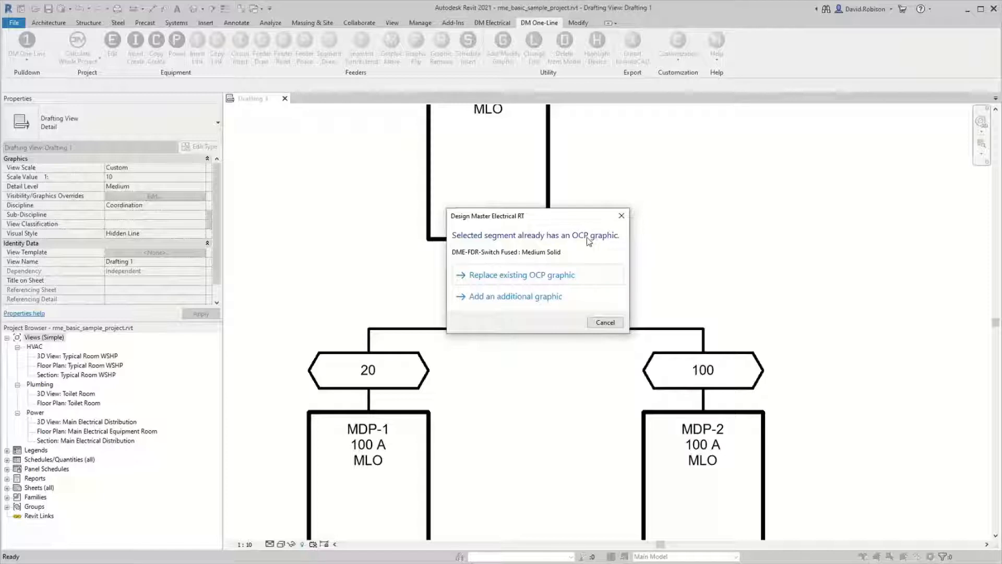
click(522, 275)
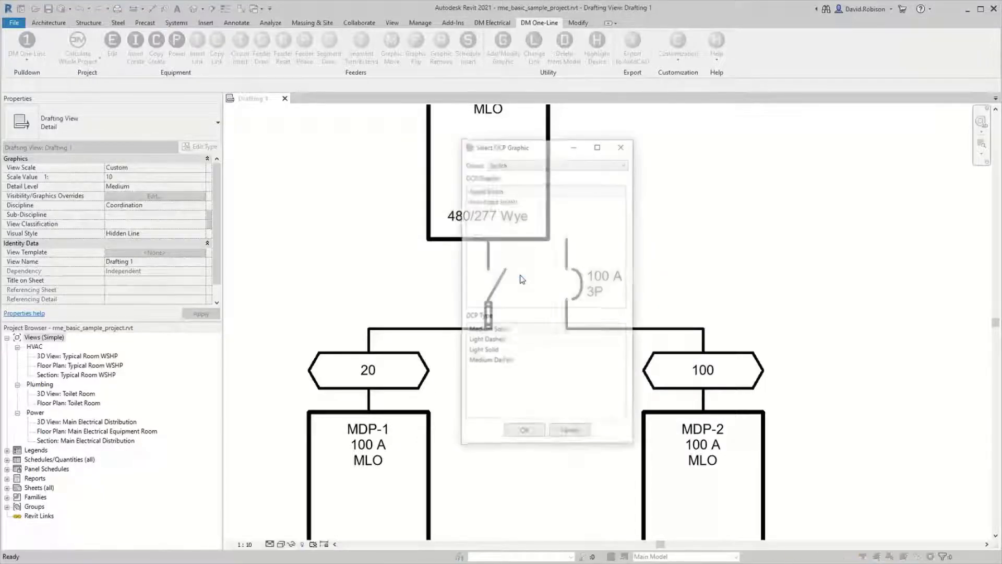
click(520, 163)
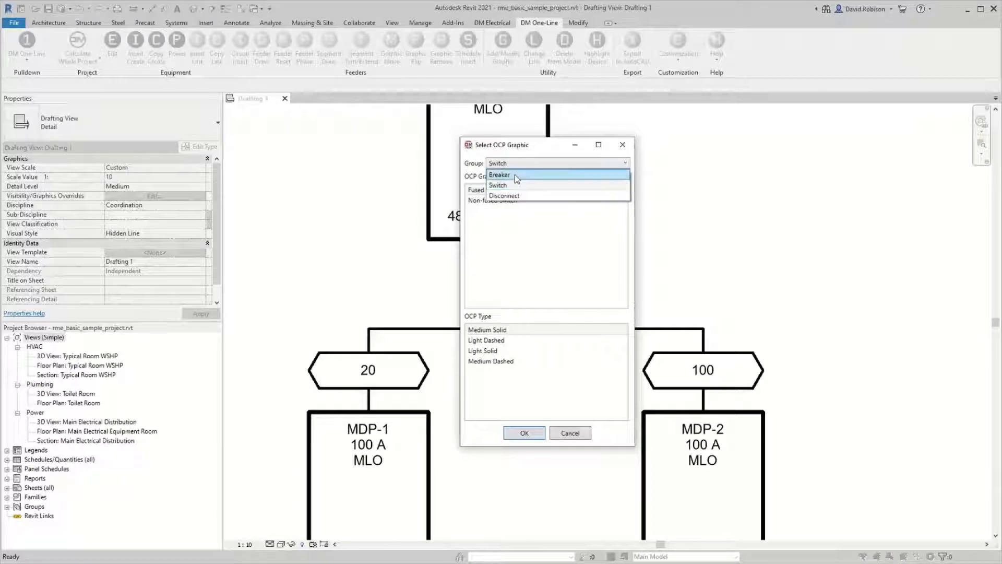
click(516, 180)
click(517, 210)
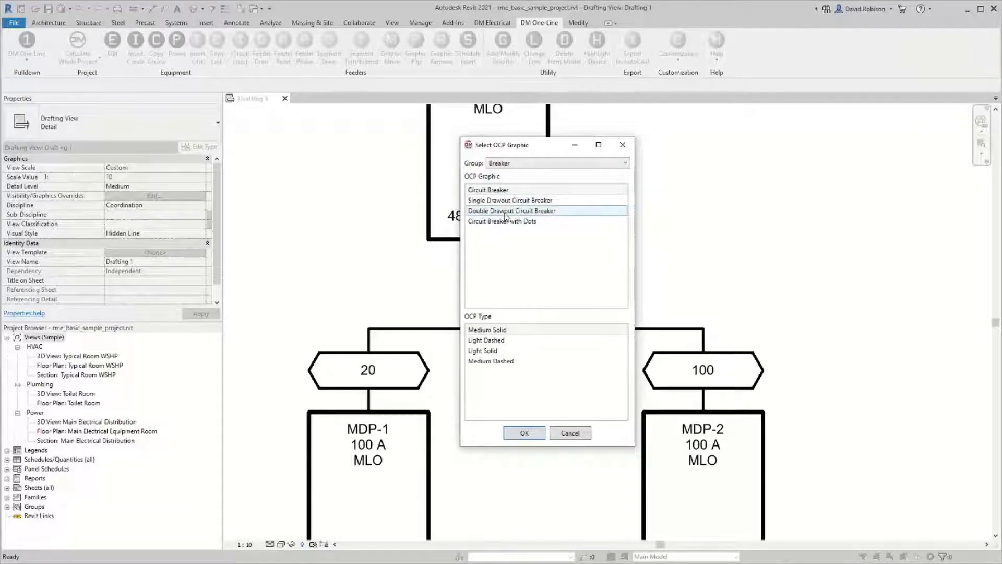
click(534, 434)
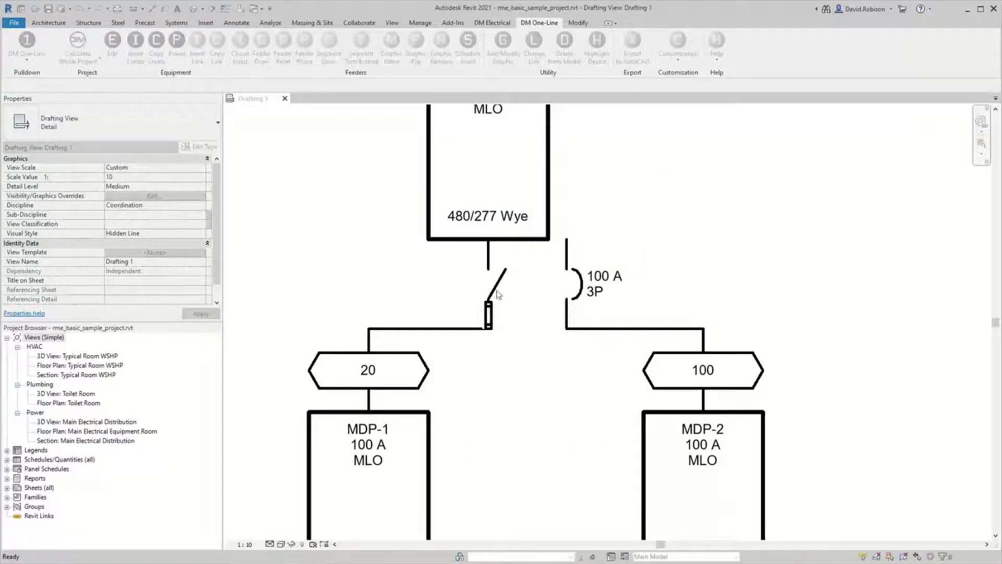
Step: Reopen MDP-1's panel settings to check its upstream OCP graphic and type, then close them
click(112, 44)
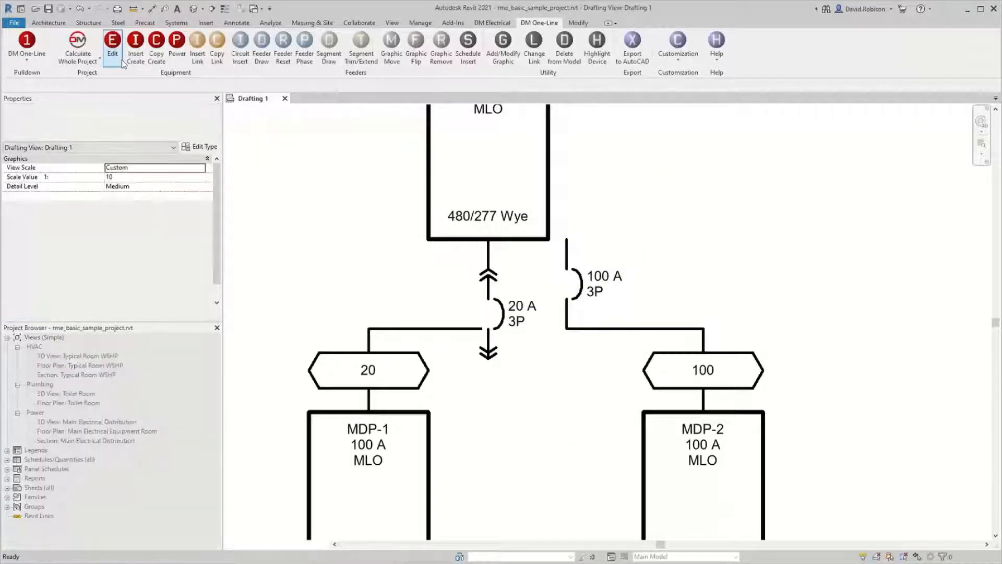
click(429, 413)
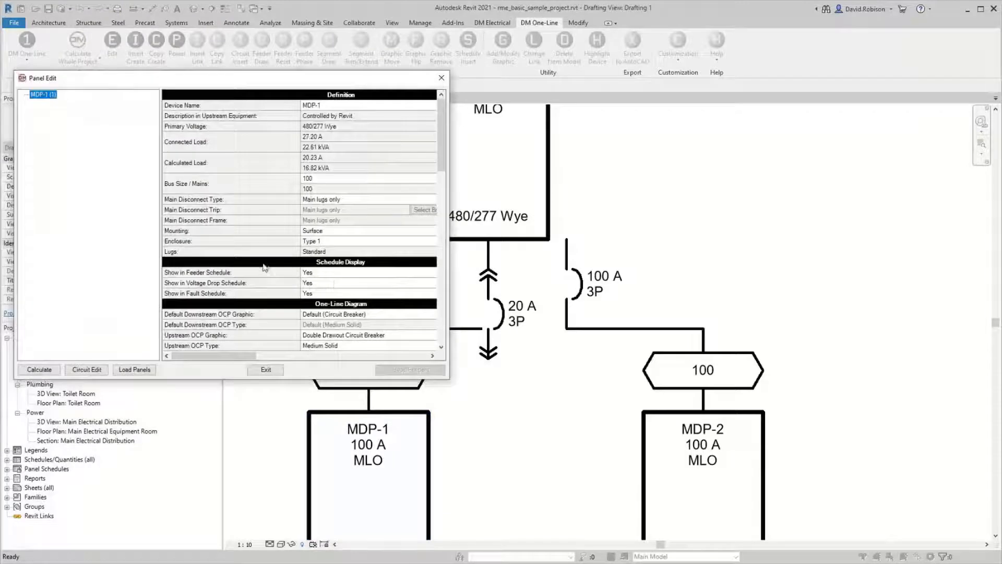
scroll(265, 267, down, 3)
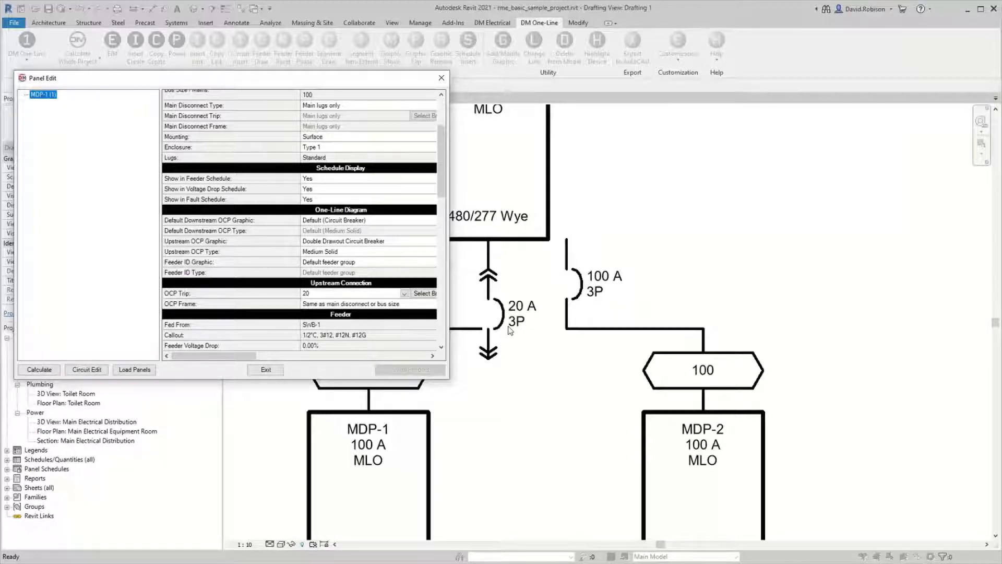
click(273, 372)
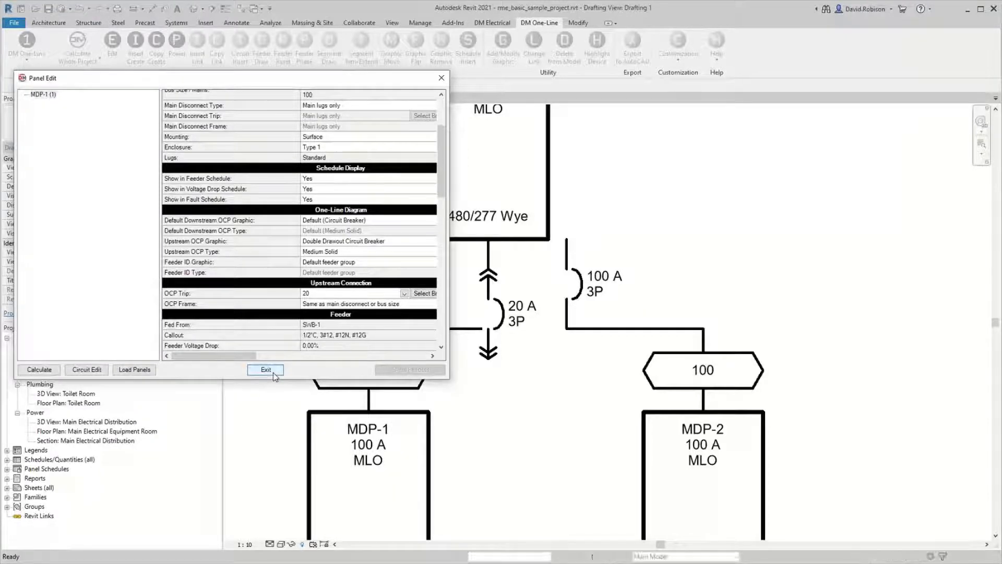
click(266, 369)
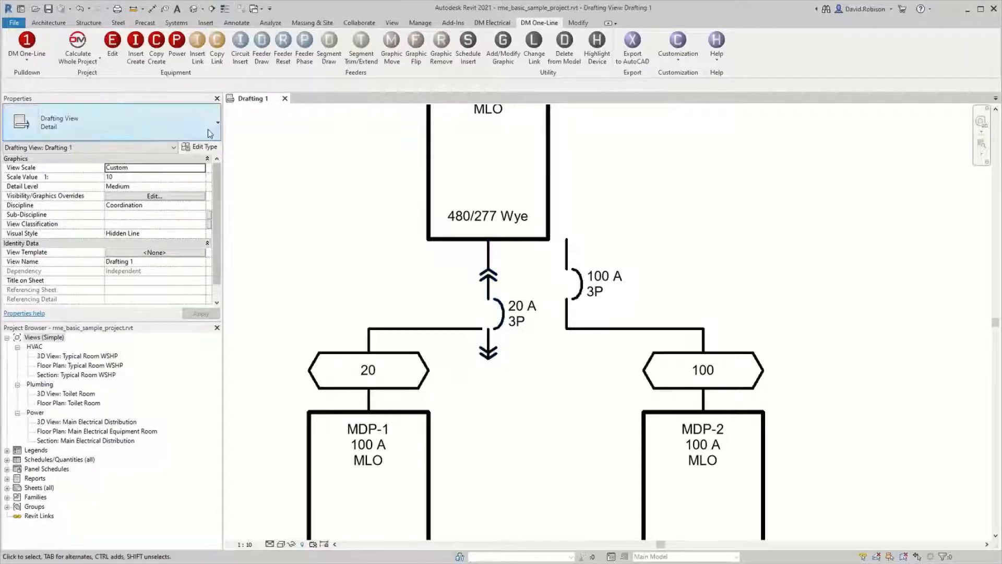
Step: Set MDP-1's feeder ID graphic to Oval in its panel settings
click(112, 55)
click(429, 450)
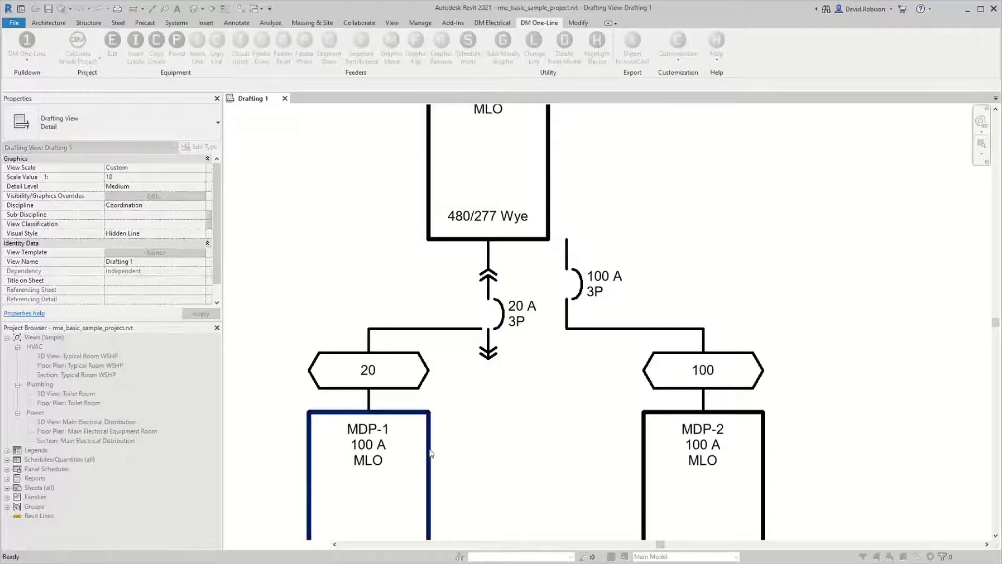
scroll(258, 302, down, 3)
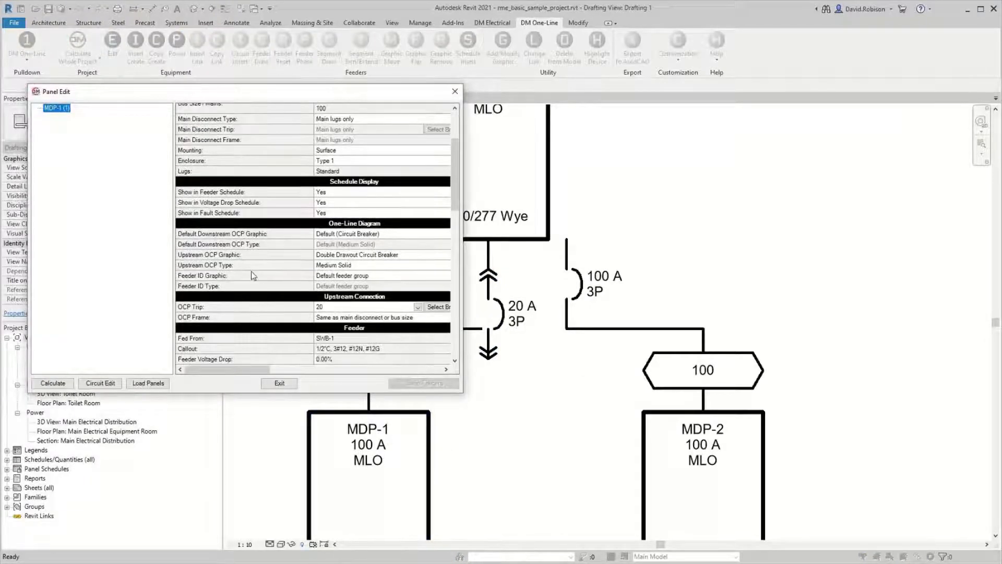
click(250, 276)
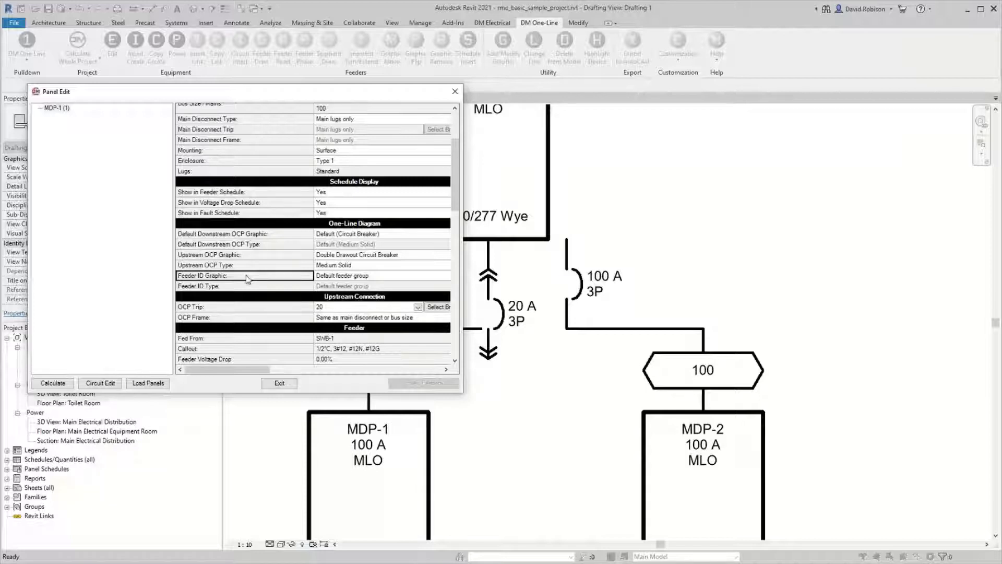
click(349, 276)
click(350, 277)
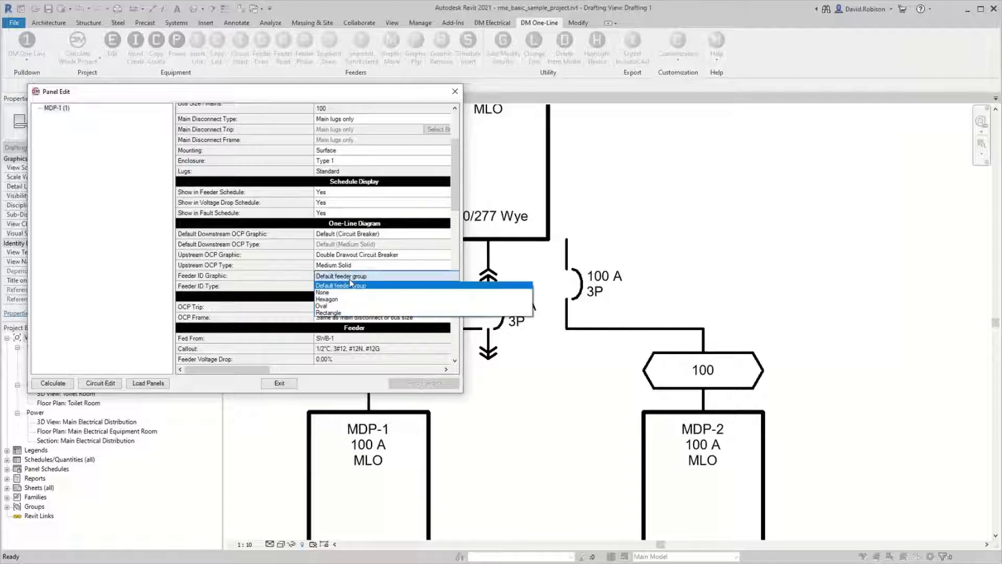
click(339, 307)
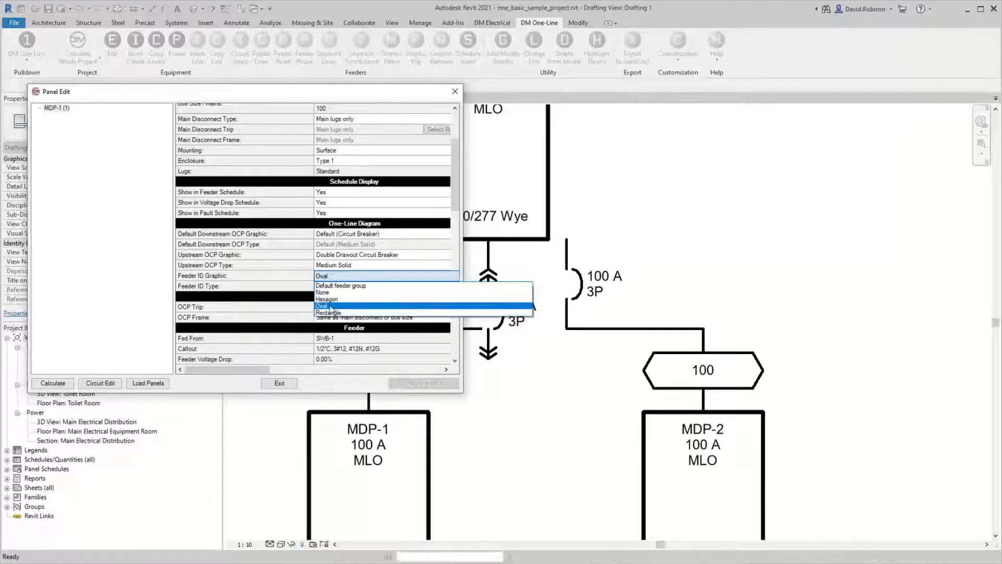
click(286, 383)
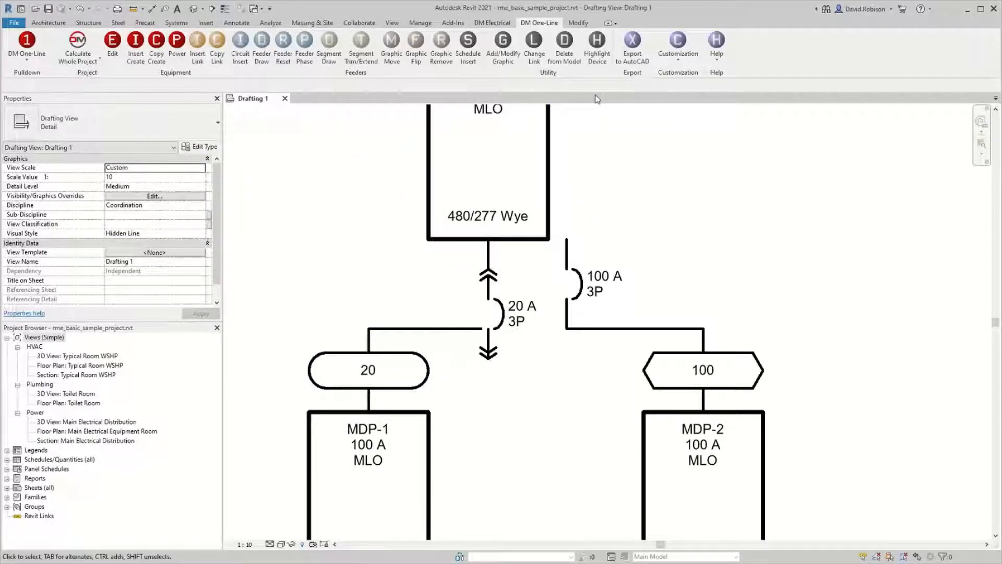
Step: Set the Include IDs on feeders option to No and recalculate the whole project
click(678, 49)
click(675, 74)
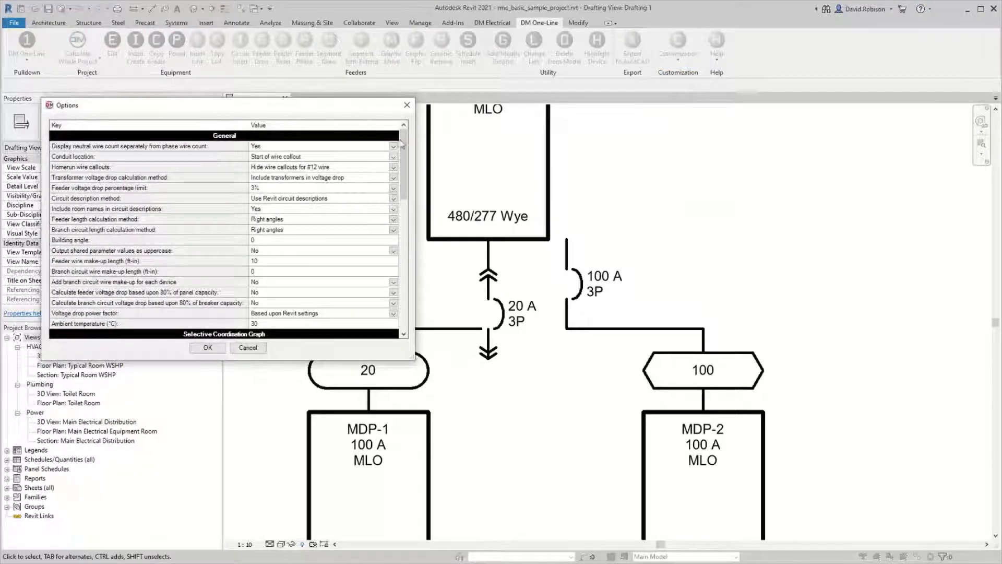
drag(406, 152, 405, 285)
click(172, 222)
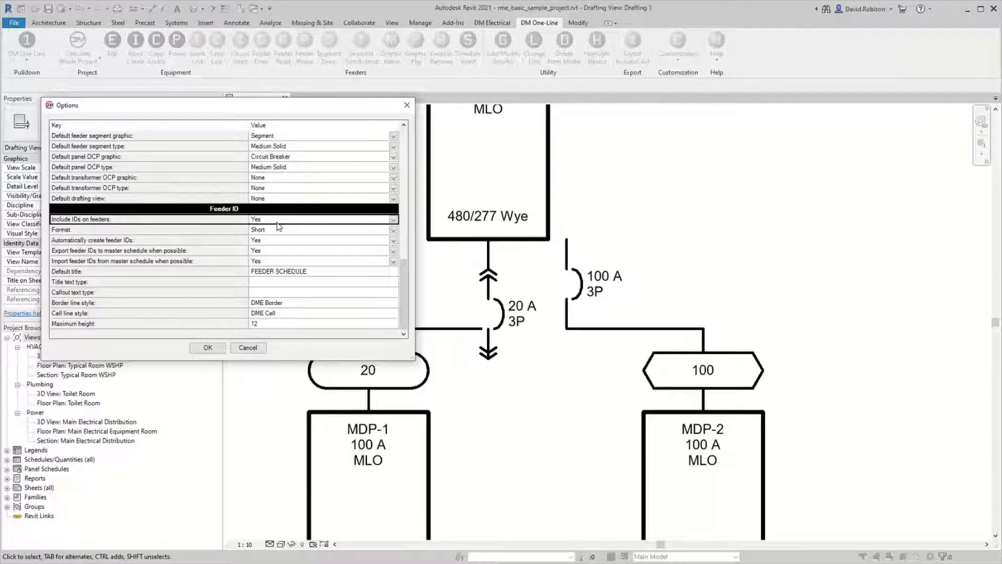
click(278, 220)
click(277, 220)
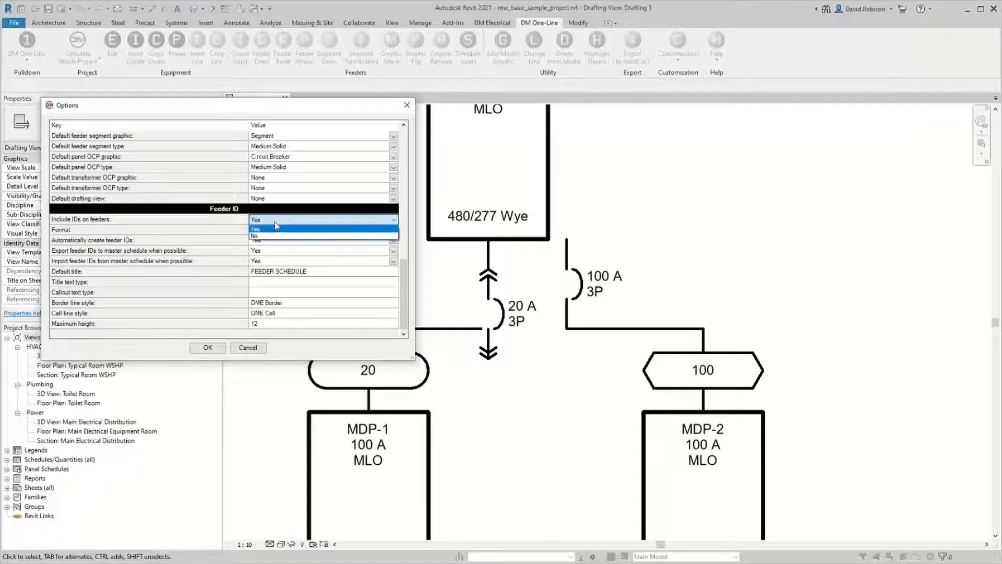
click(269, 237)
click(208, 347)
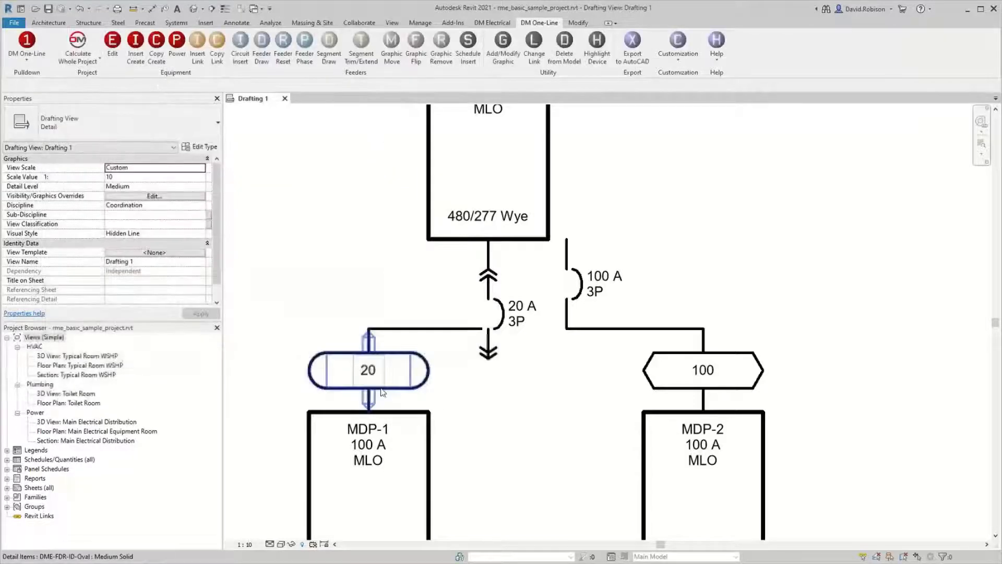
click(78, 48)
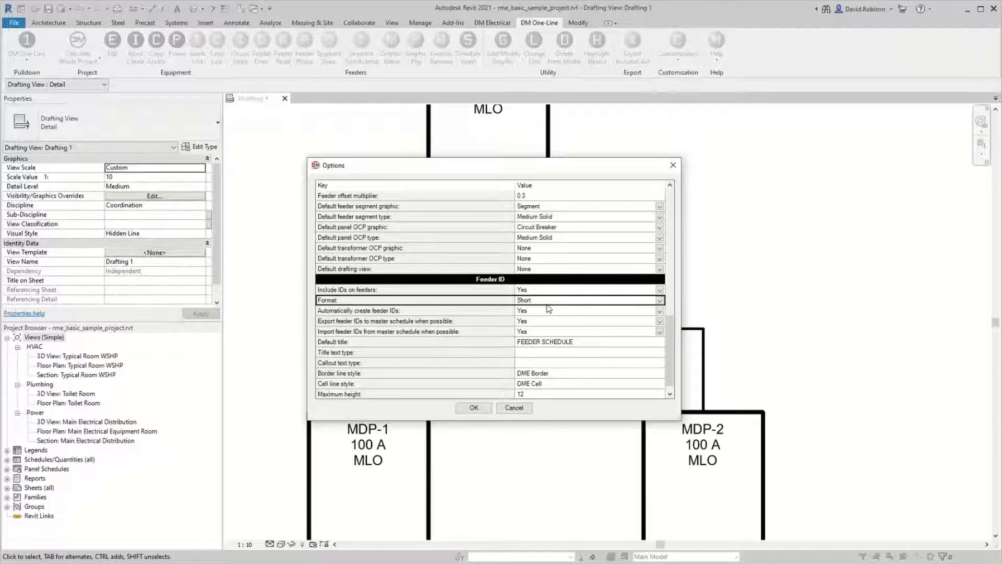
Step: Review the Feeder ID options for format, automatic creation, master schedule export and import, and default title, then close the options
click(547, 302)
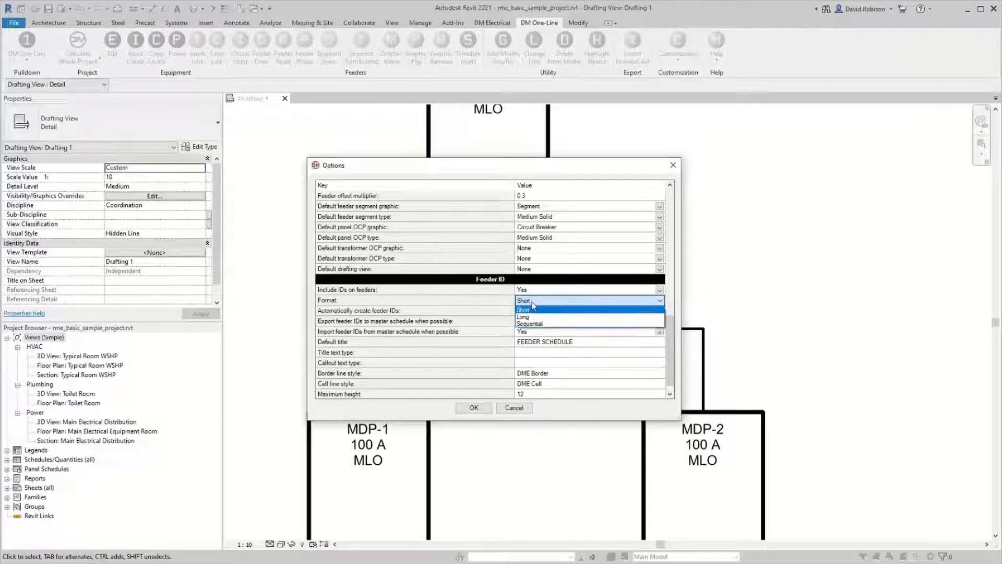
click(532, 303)
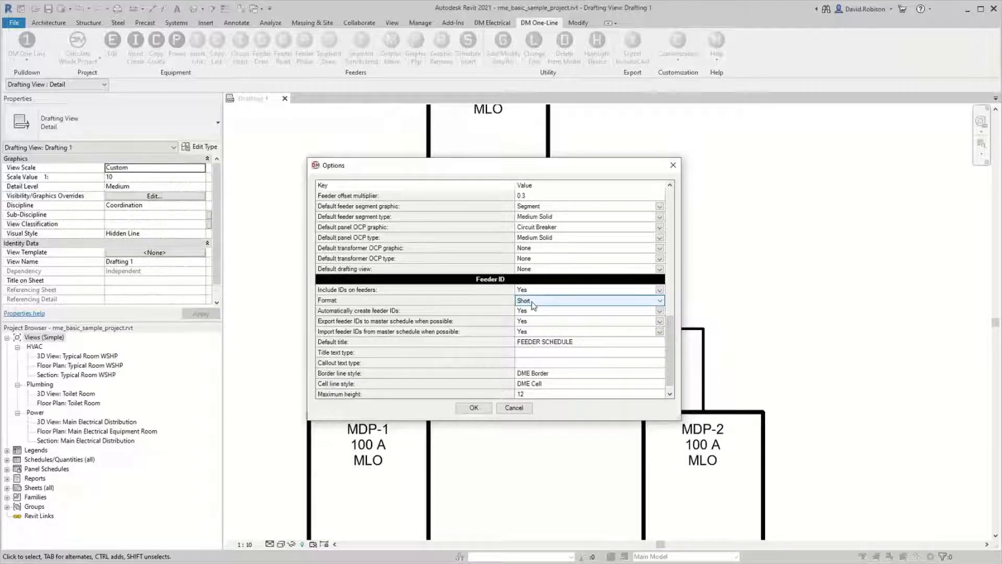
click(474, 312)
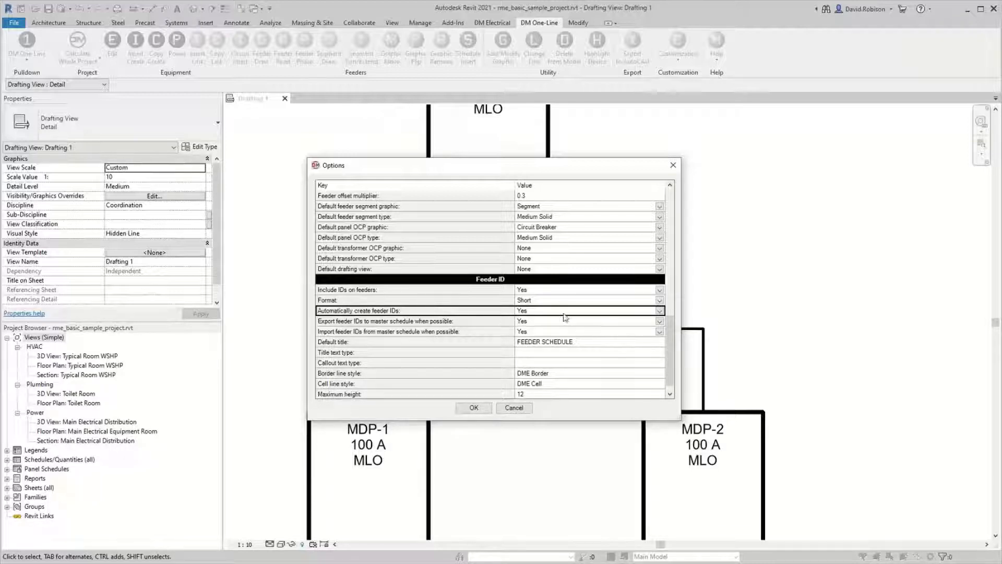
click(455, 322)
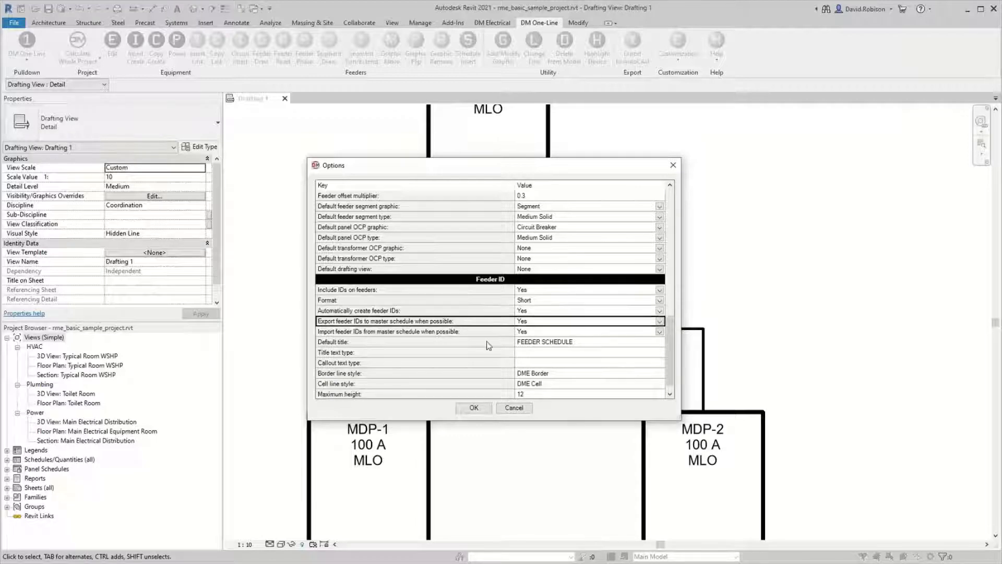
key(Down)
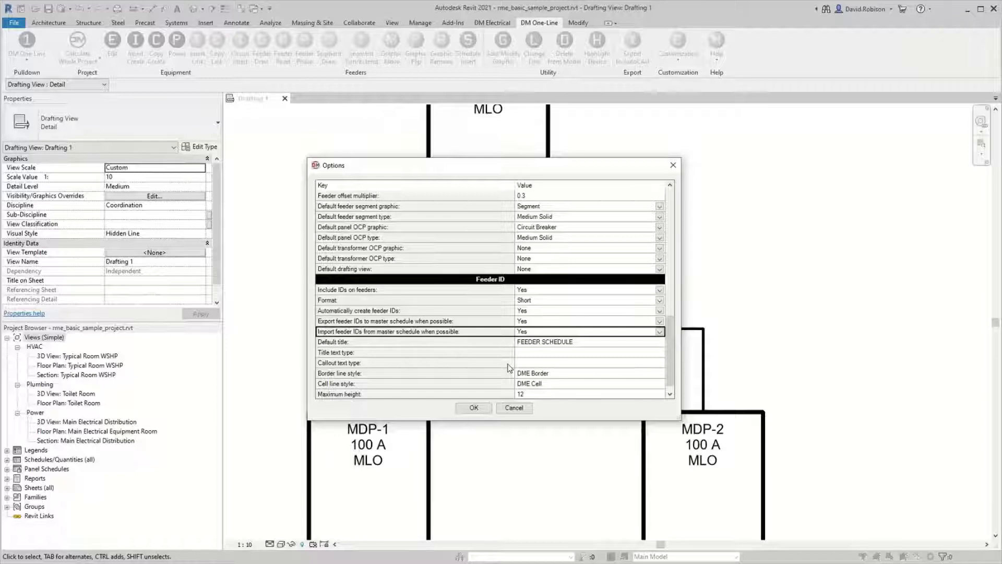
scroll(509, 368, down, 1)
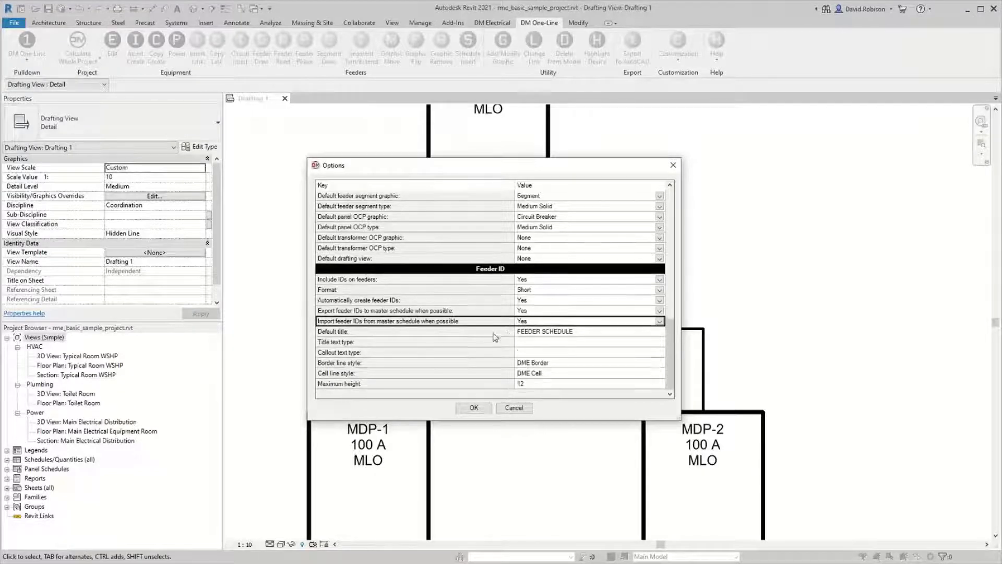
click(390, 331)
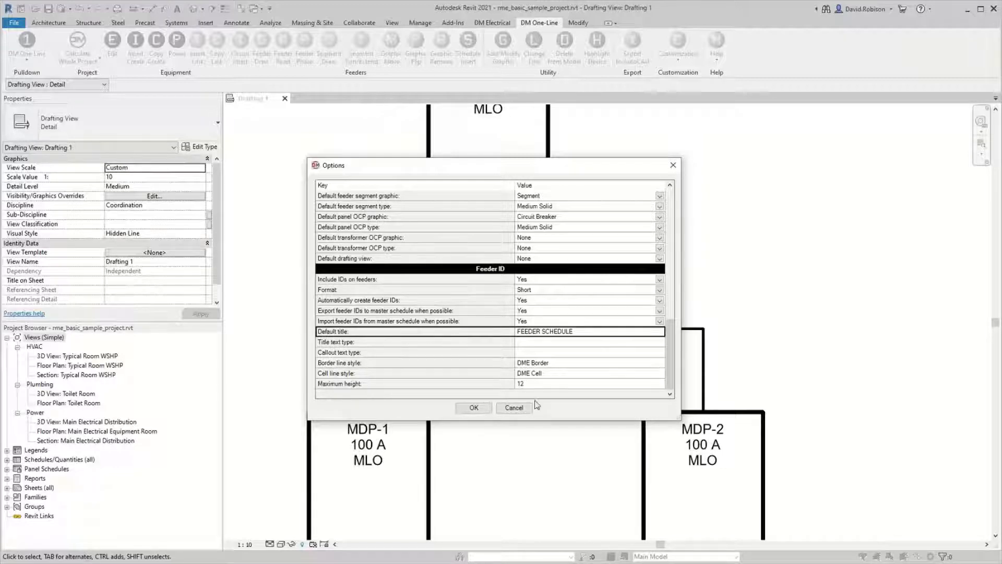
click(511, 408)
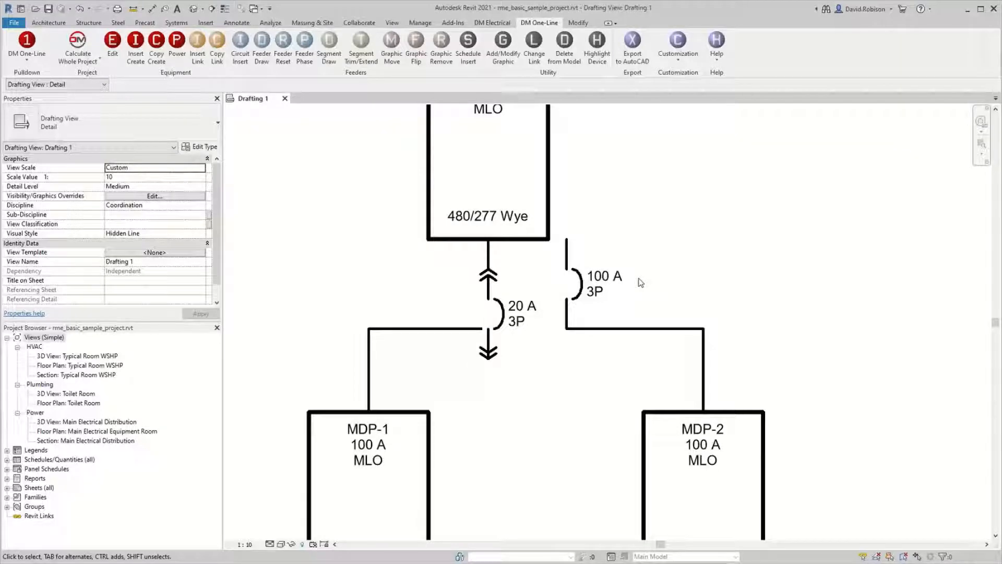
Step: Recalculate the whole project and insert the feeder schedule to the right of the one-line diagram
scroll(640, 282, down, 6)
middle_drag(753, 268, 538, 252)
click(78, 46)
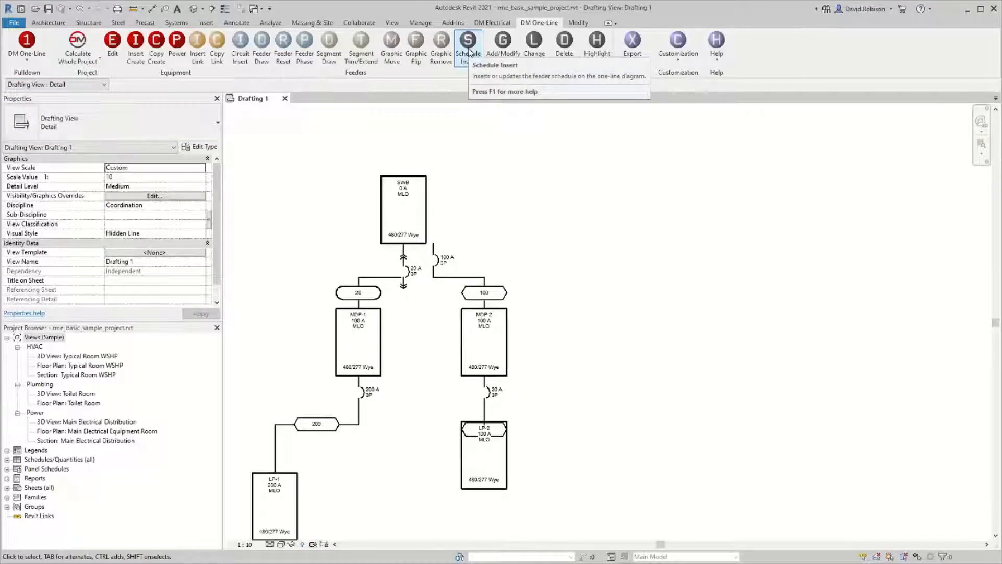
click(468, 49)
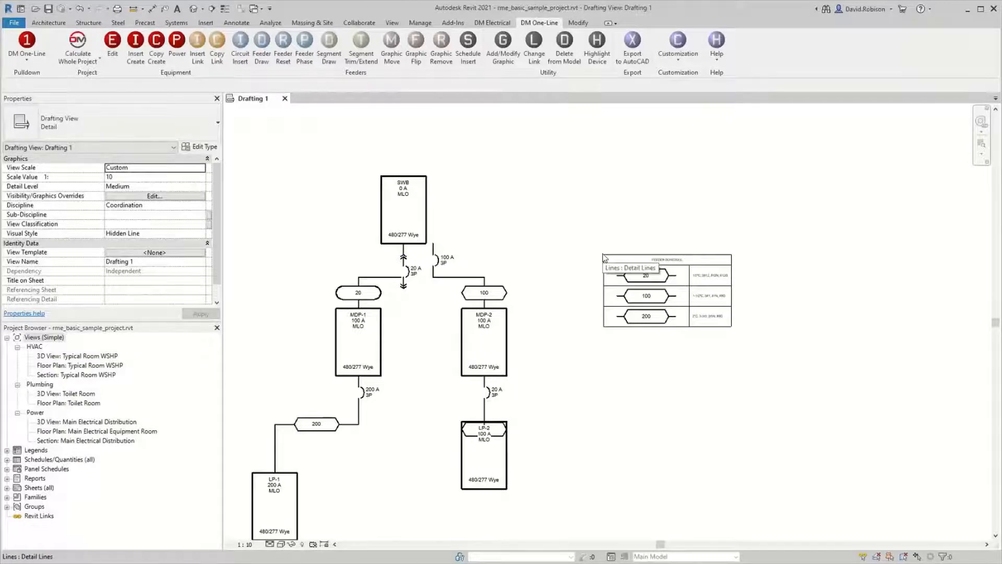
scroll(660, 287, up, 2)
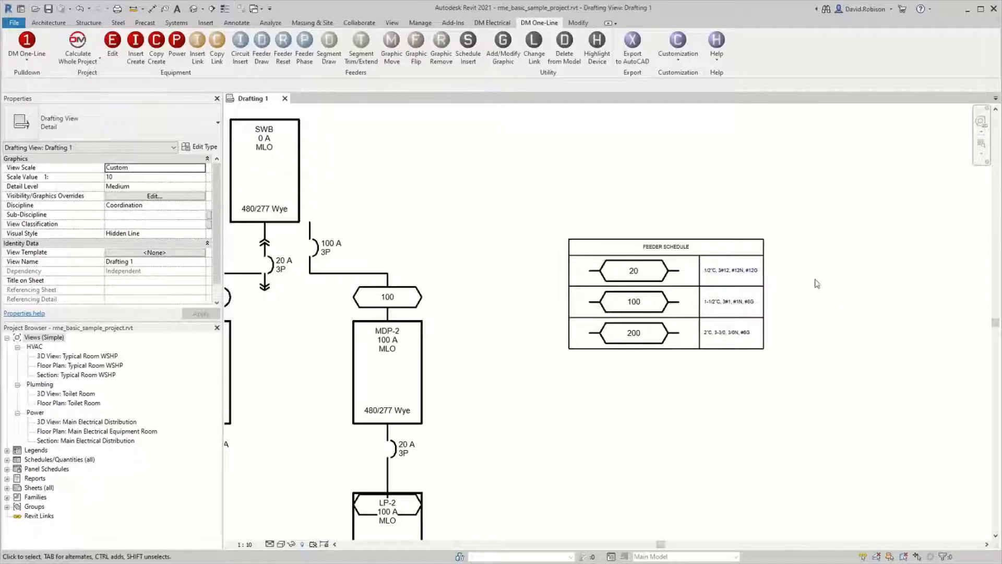
Step: Set the DME_IDWidth of the oval feeder ID above MDP-1 to 0.5
middle_drag(409, 219, 590, 206)
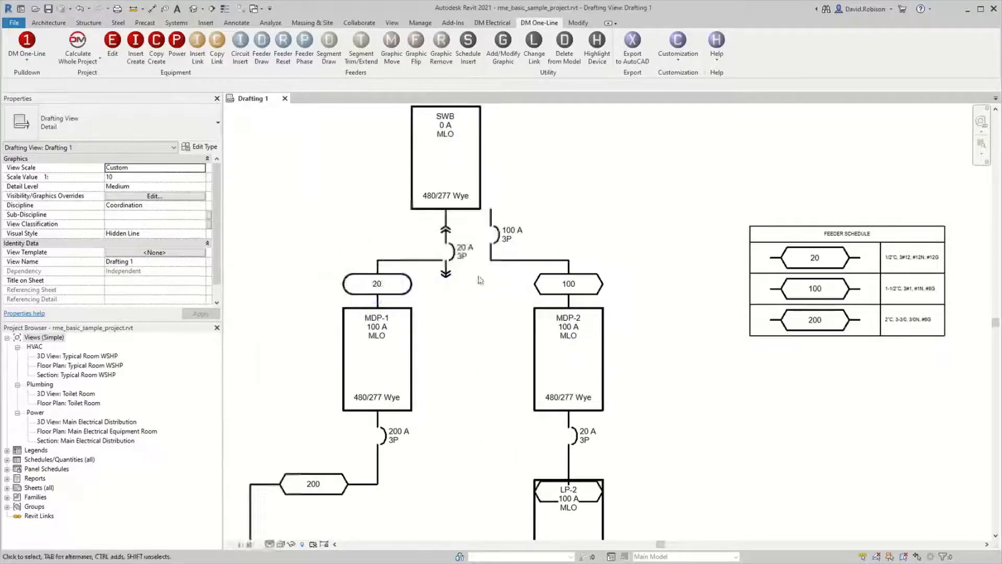
click(386, 274)
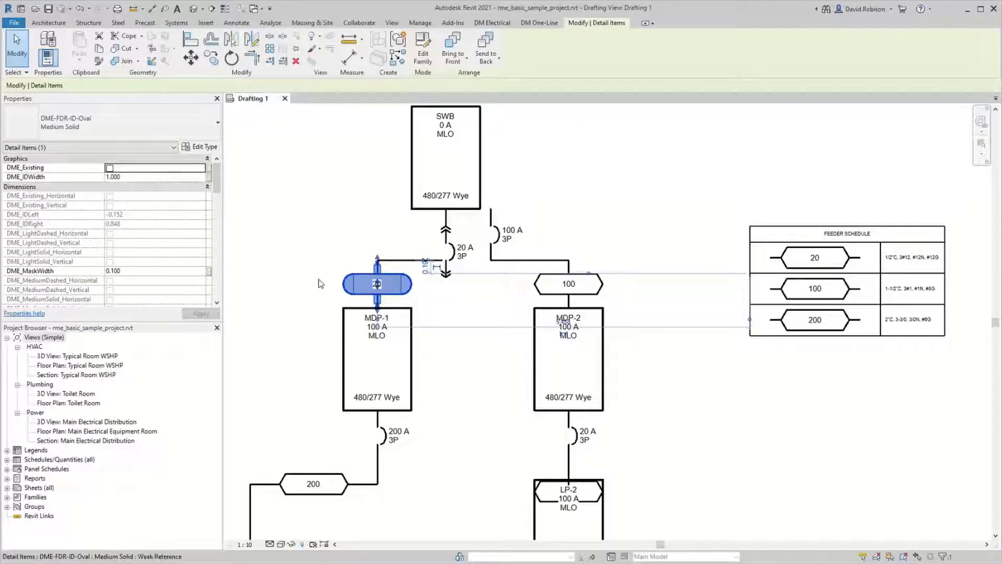
scroll(320, 284, up, 2)
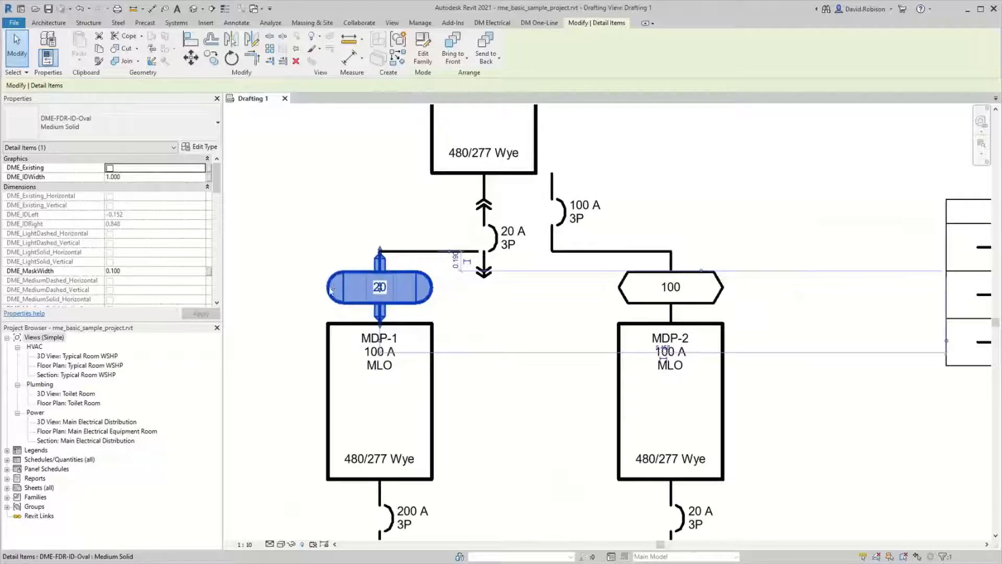
click(131, 177)
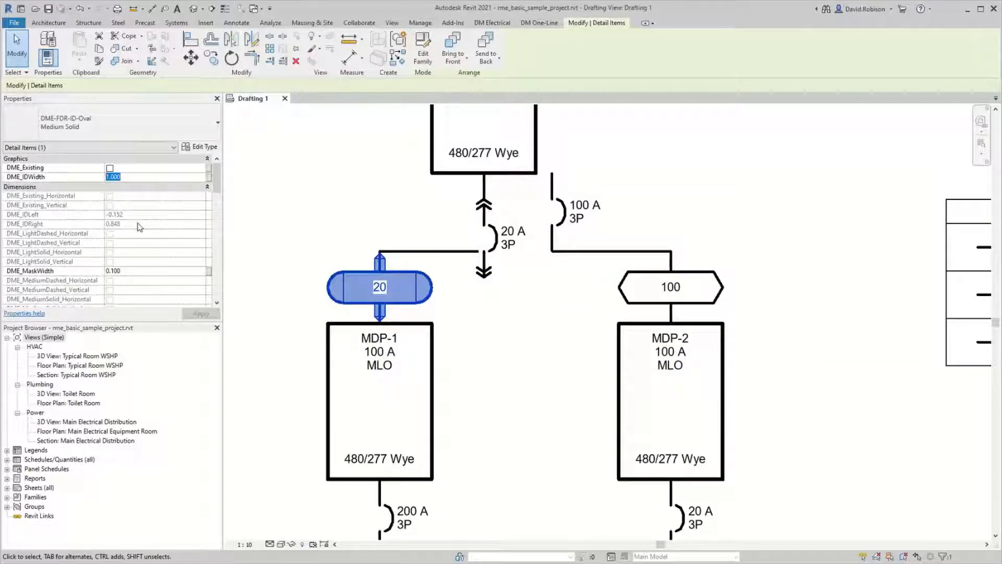
text(0.5)
key(Return)
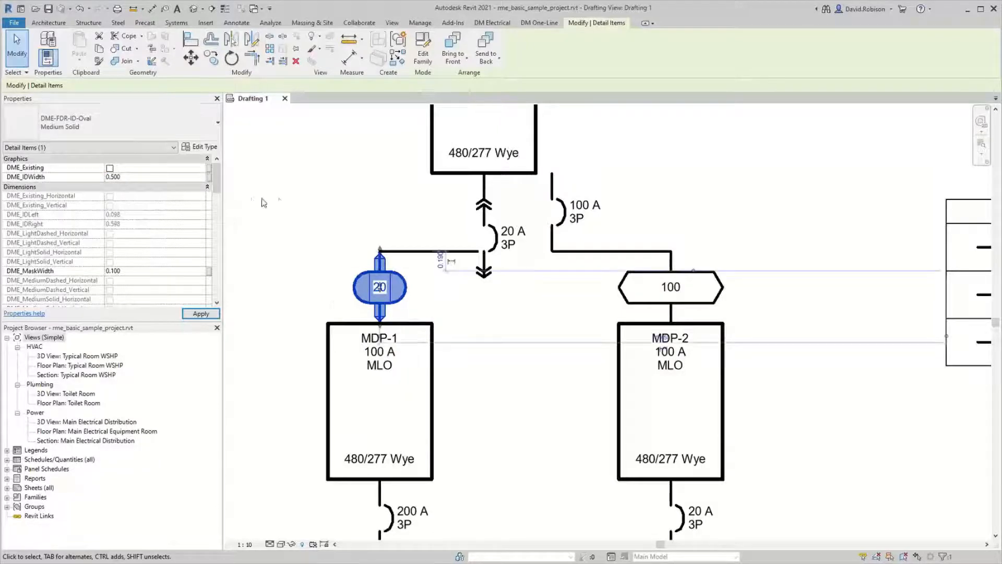
click(279, 201)
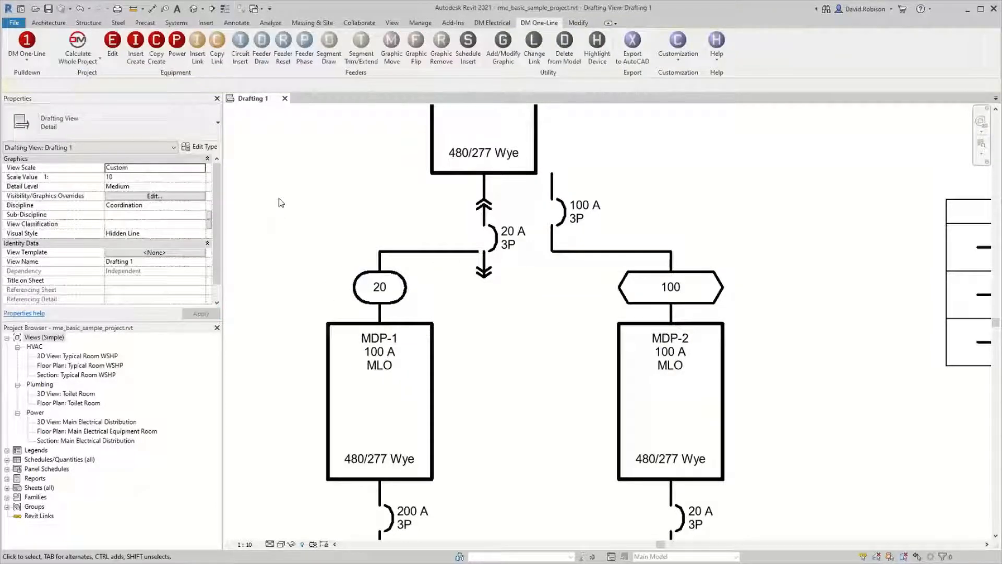
Step: Widen the oval feeder ID above MDP-1 by setting its DME_IDWidth to 1.5
click(384, 286)
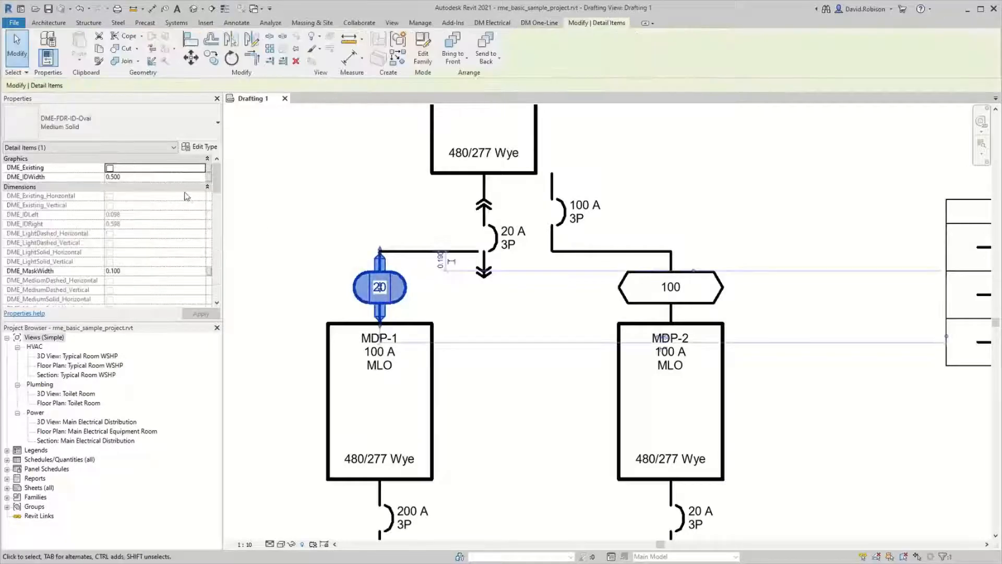
click(158, 177)
text(1.5)
key(Return)
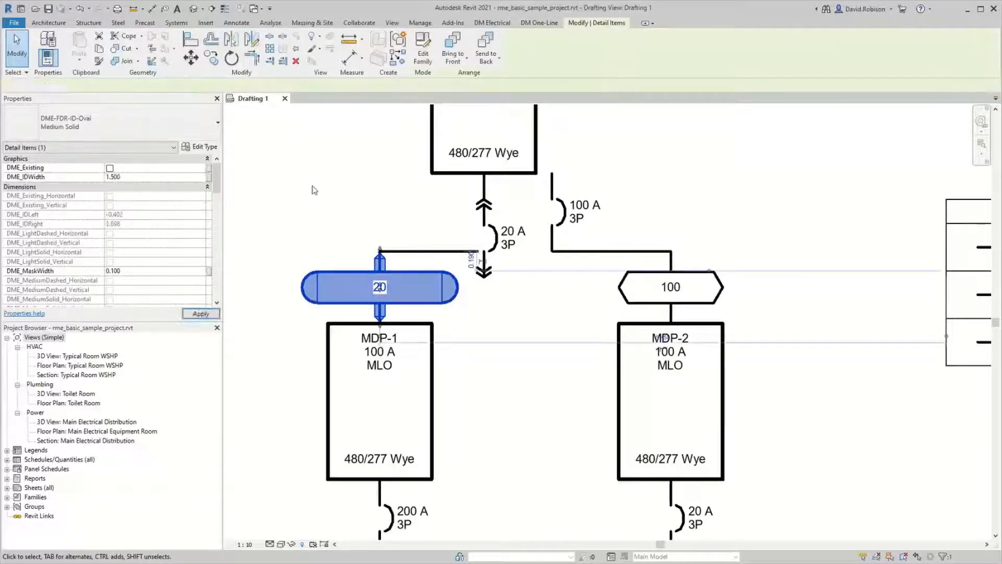
click(314, 190)
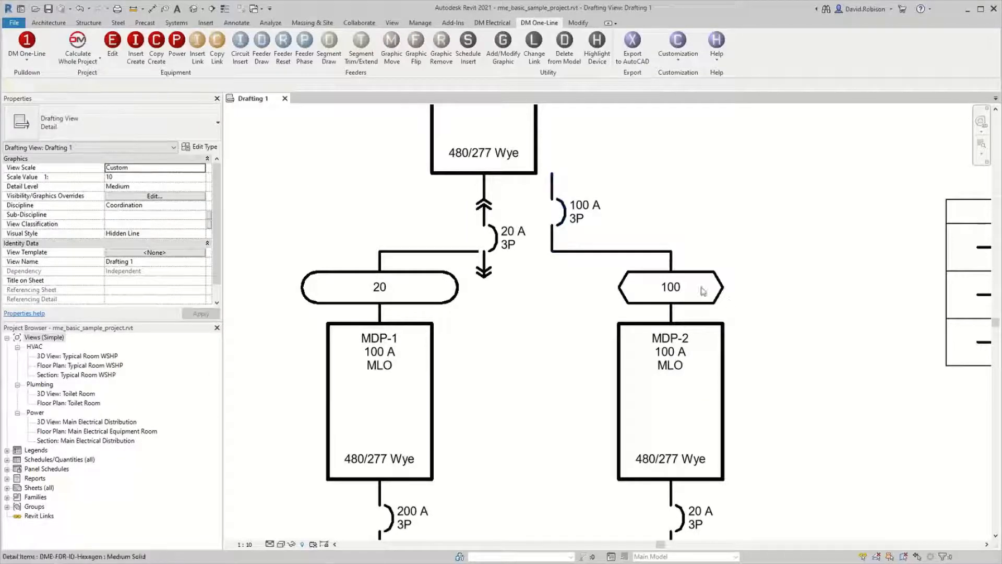
Step: Slide the symbol of the hexagon feeder ID above MDP-2 upward along its feeder segment
click(680, 286)
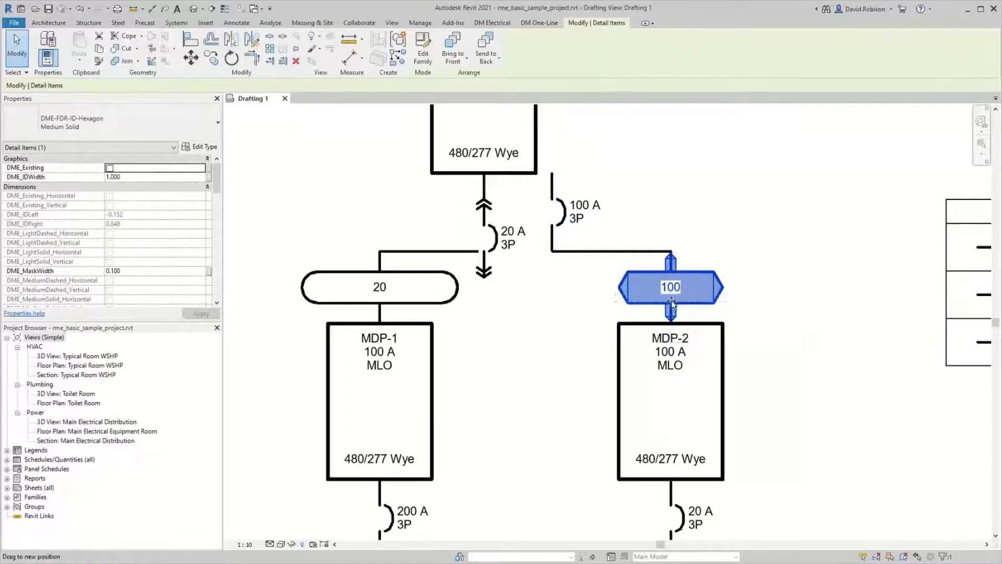
drag(680, 287, 672, 252)
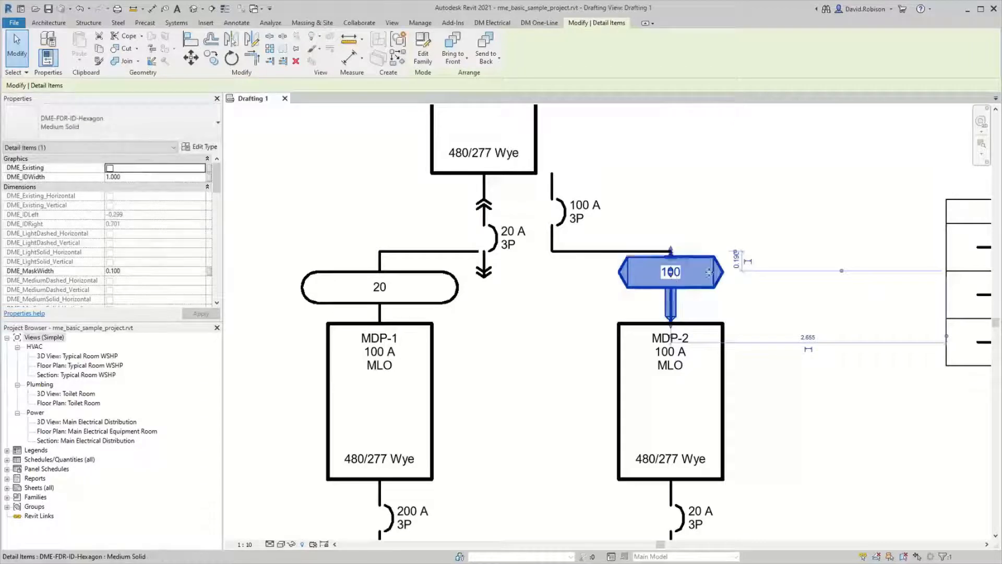
click(833, 424)
Step: Slide the 100 A circuit breaker symbol slightly down its feeder segment, to a symbol location of about 0.42
click(553, 209)
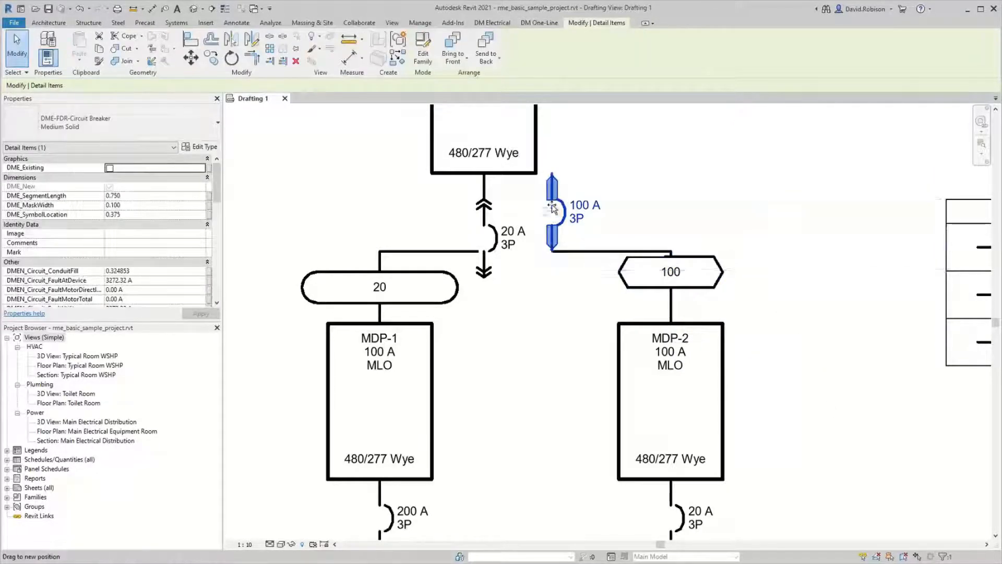
drag(553, 208, 552, 215)
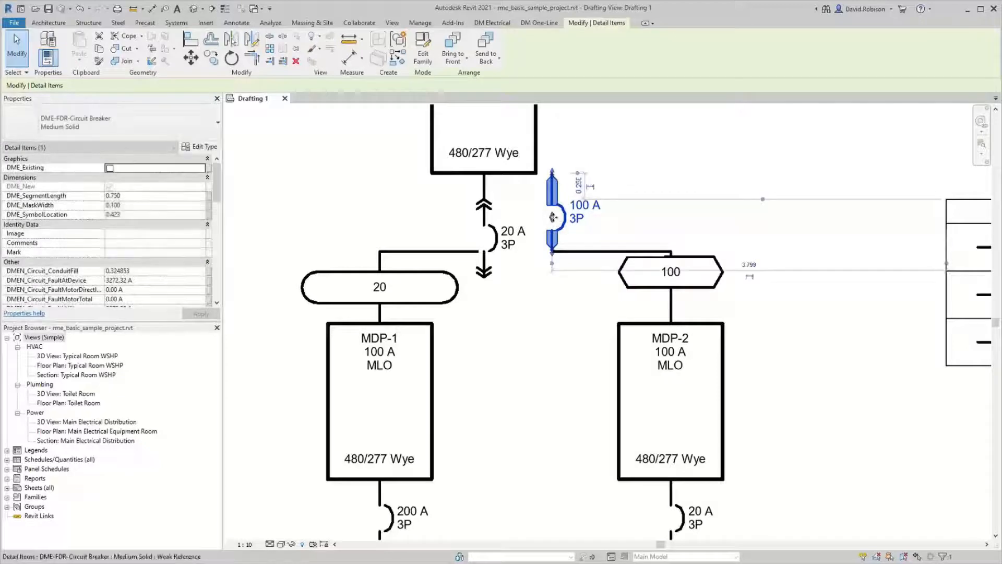
click(696, 168)
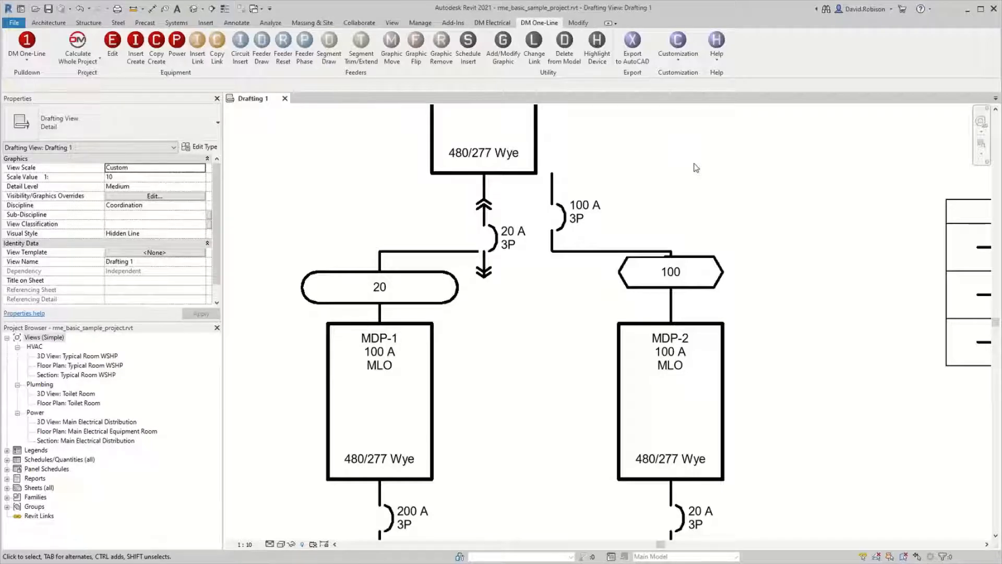
Step: Mark the oval feeder ID above MDP-1 as existing with its DME_Existing property
click(425, 284)
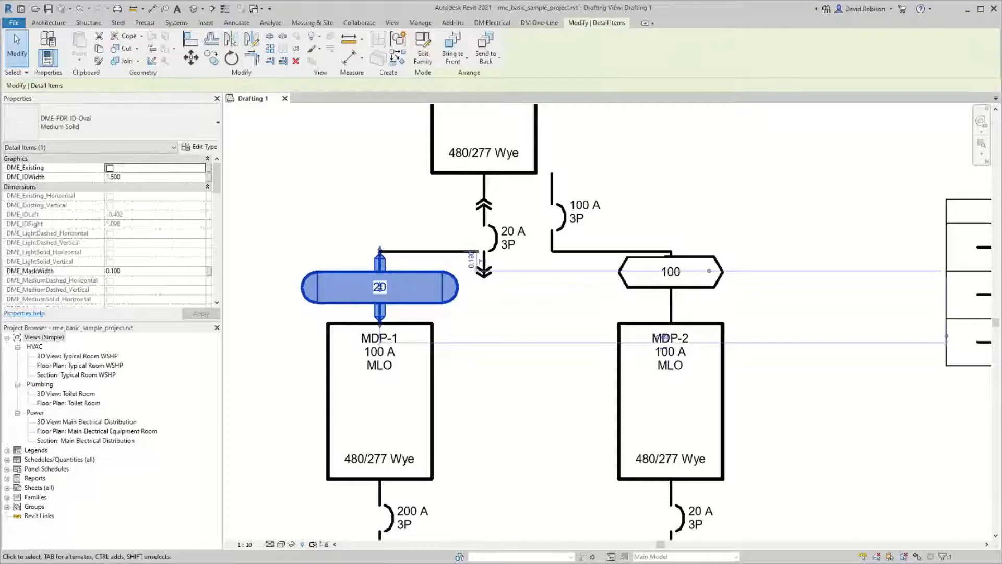
click(742, 210)
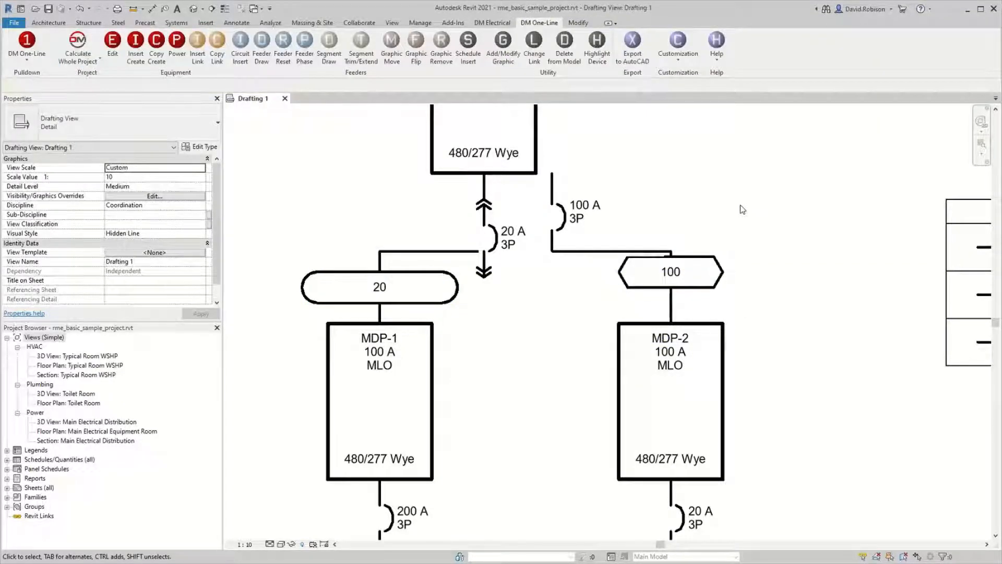
click(376, 277)
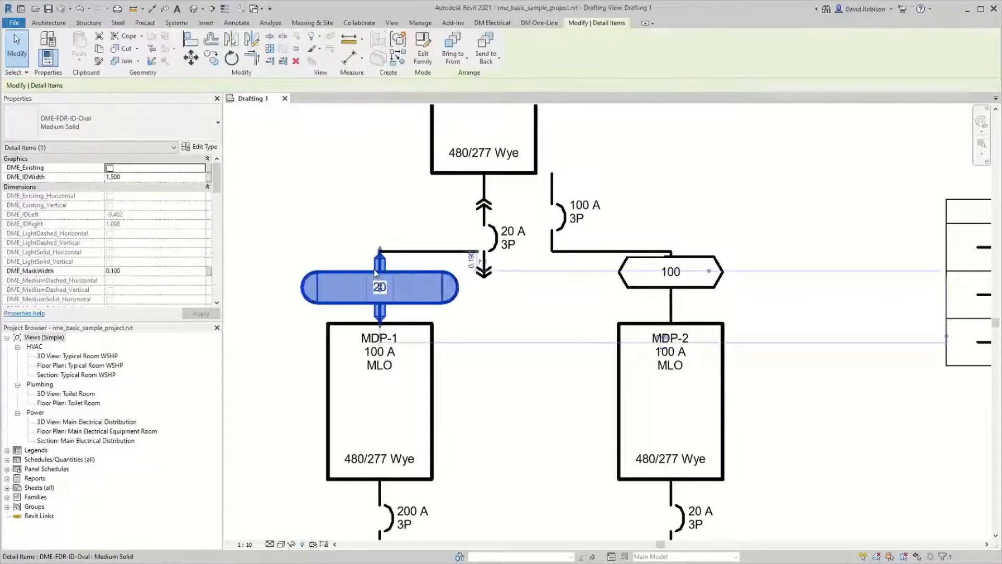
click(110, 168)
click(240, 202)
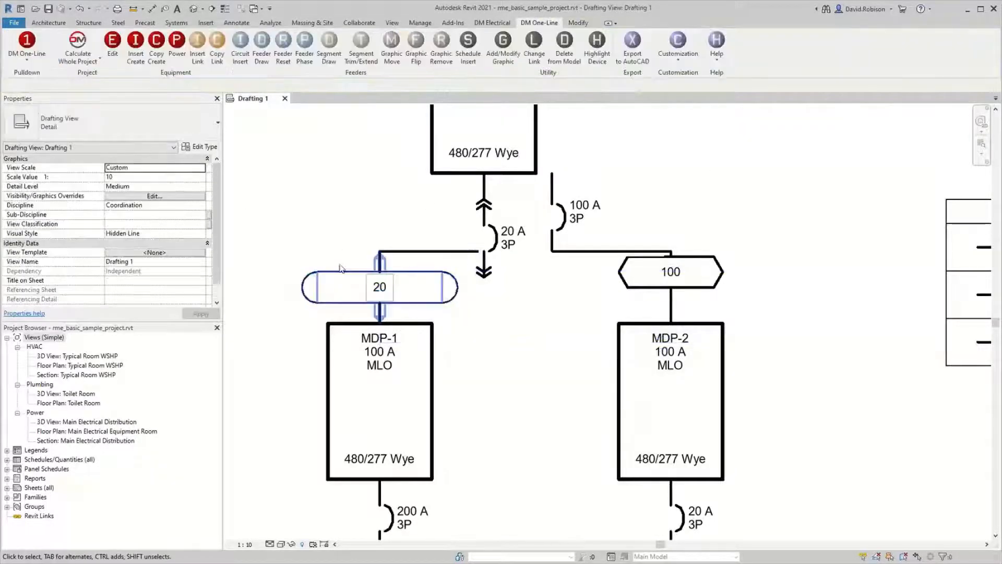
Step: Mark the 100 A circuit breaker on the MDP-2 feeder as existing with DME_Existing
scroll(340, 290, up, 2)
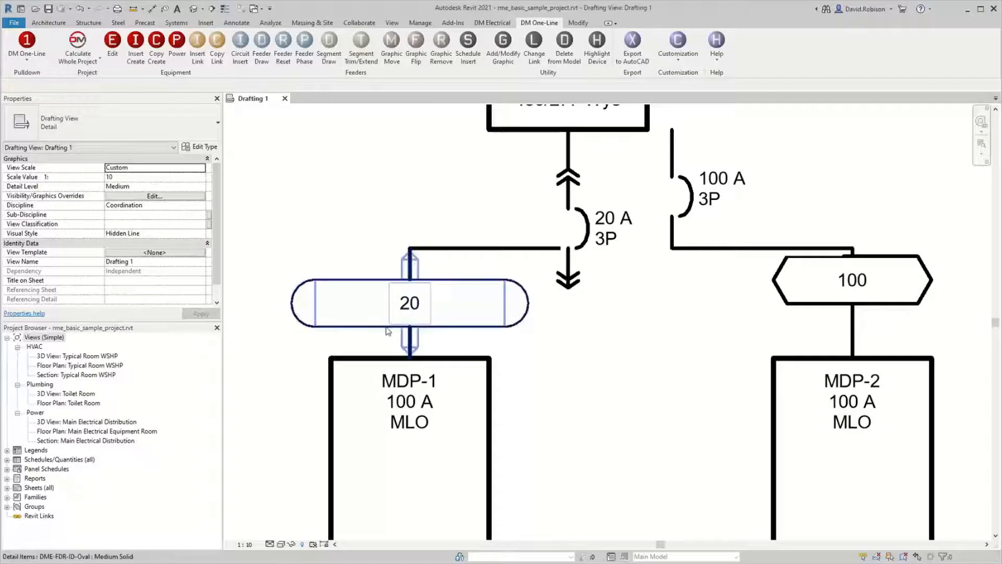
click(673, 180)
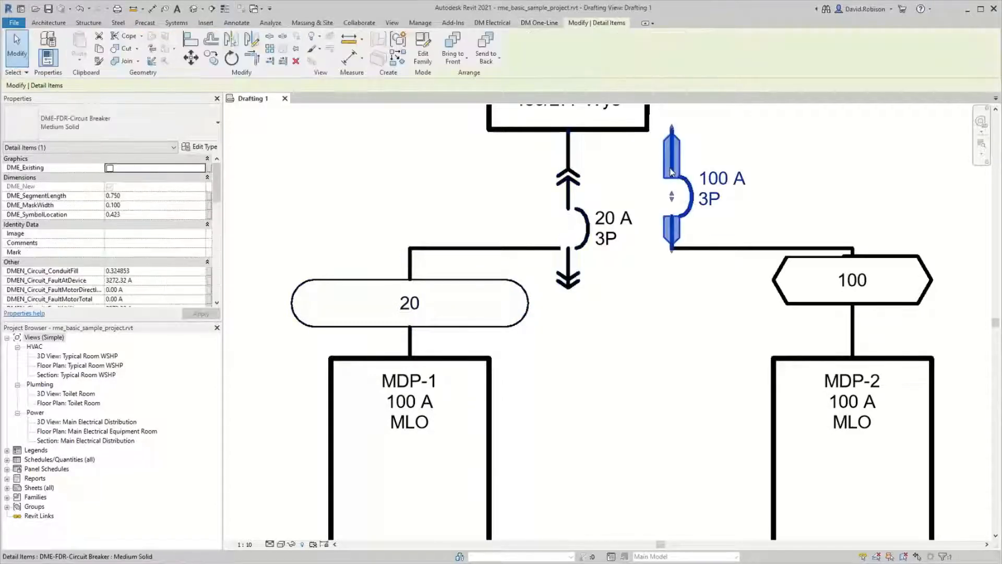
click(793, 140)
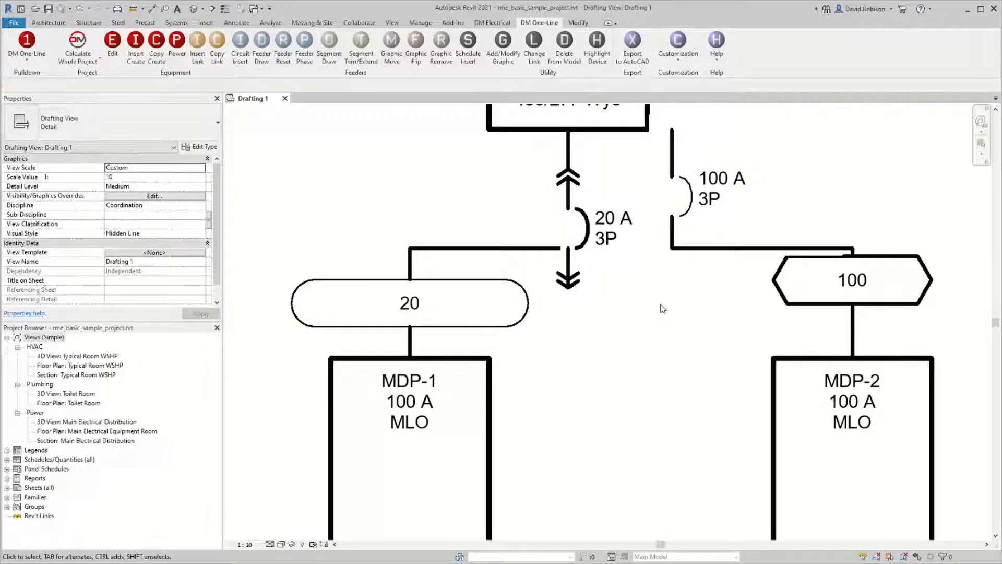
Step: Change the 100 A circuit breaker on the MDP-2 feeder to the DME-FDR-Circuit Breaker Light Dashed type
click(672, 157)
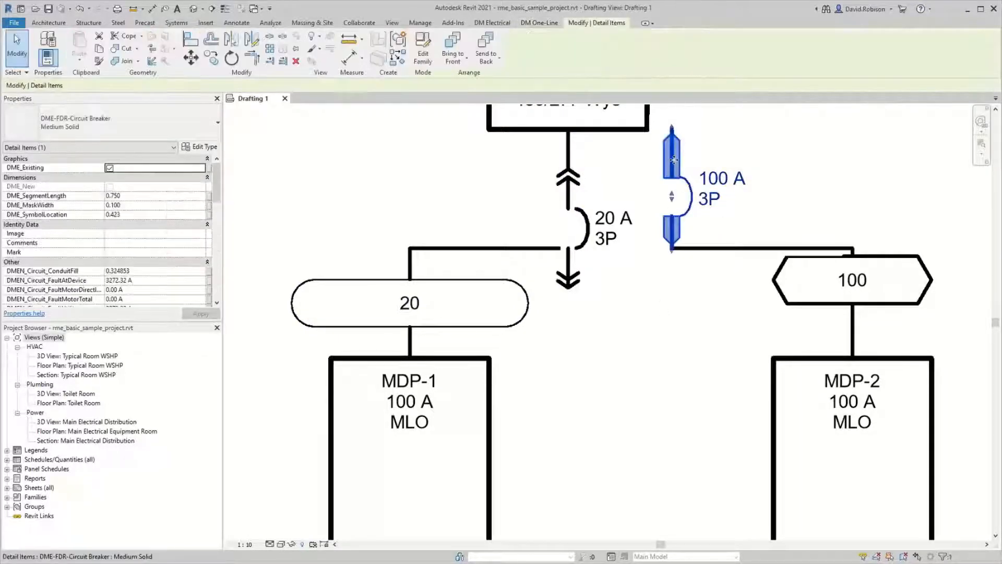
click(145, 119)
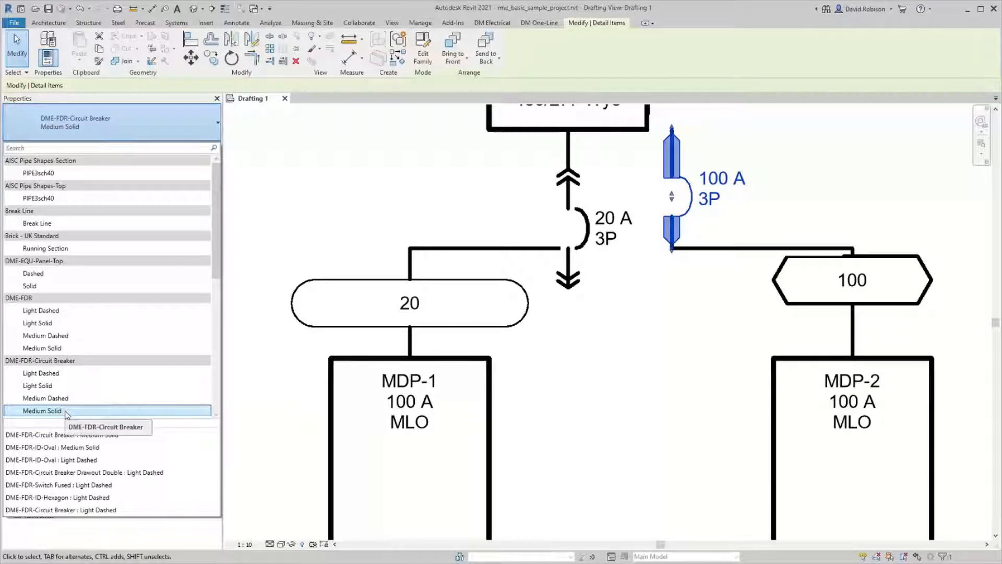
click(42, 373)
click(678, 319)
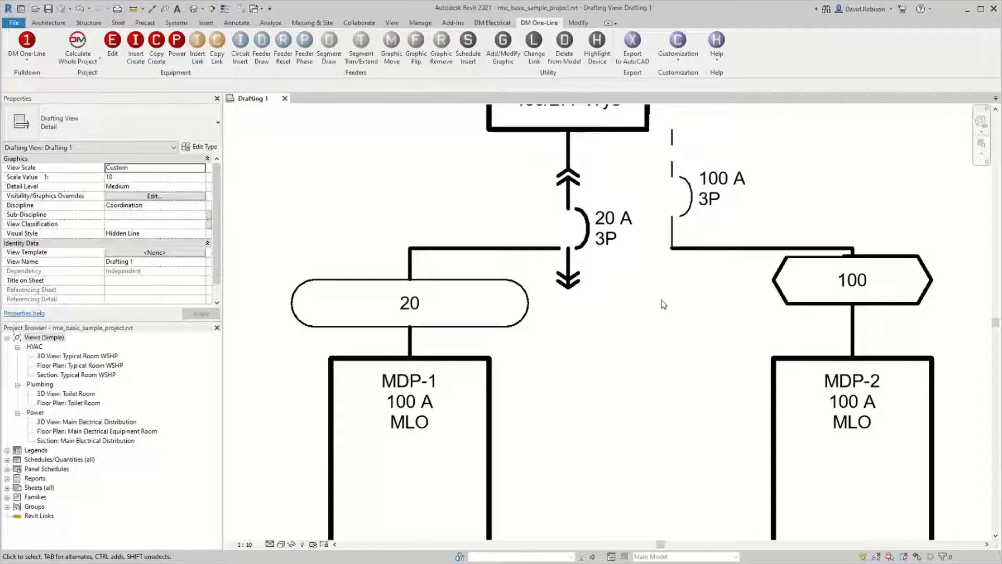
Step: Mark the MDP-1 panel graphic as existing with its DME_Existing property
click(489, 402)
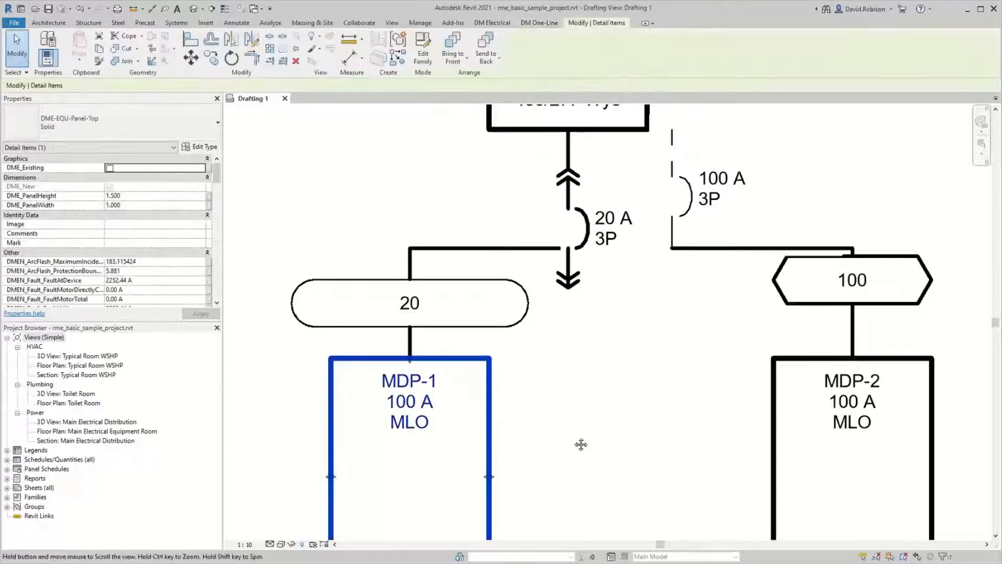
middle_drag(579, 446, 641, 300)
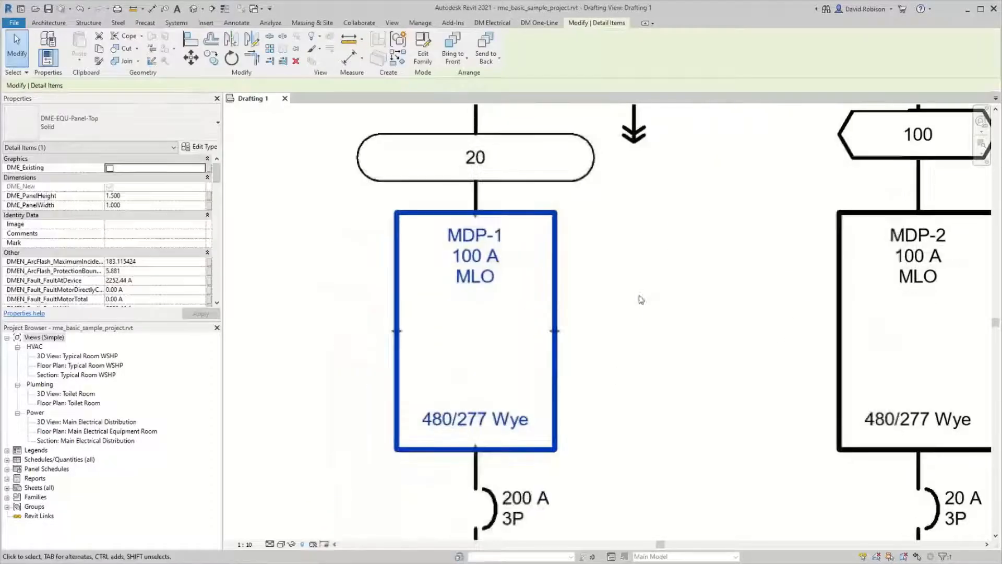
click(110, 168)
click(289, 285)
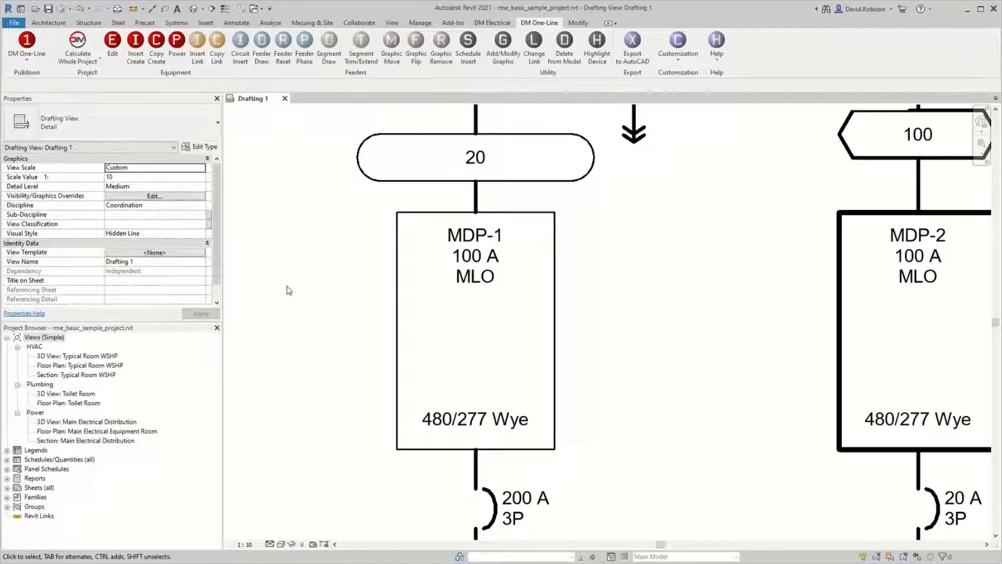
click(398, 240)
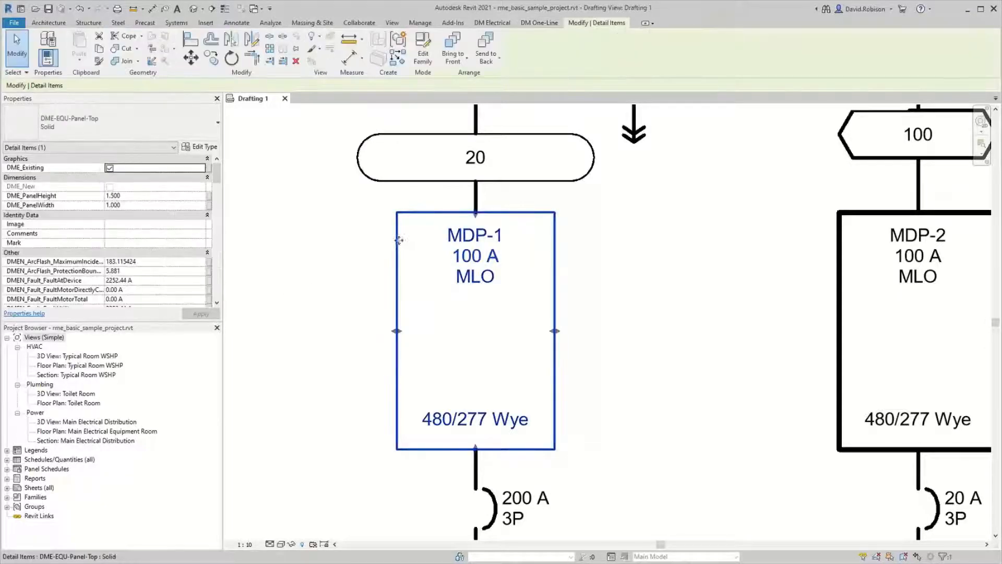
click(350, 245)
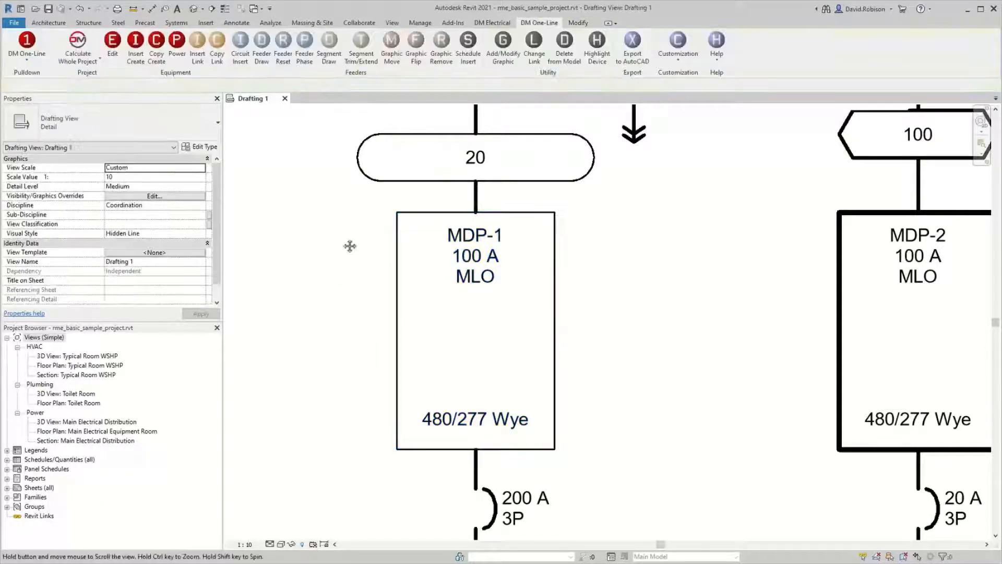
Step: Change the phase of the feeder supplying MDP-1 to the Light Dashed segment type with Feeder Phase
middle_drag(350, 246, 300, 347)
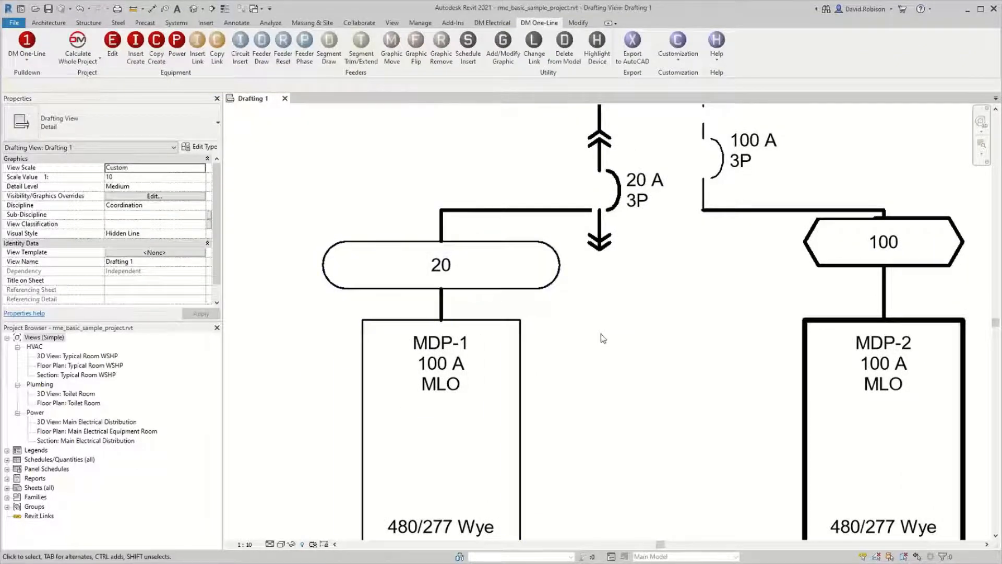
click(308, 59)
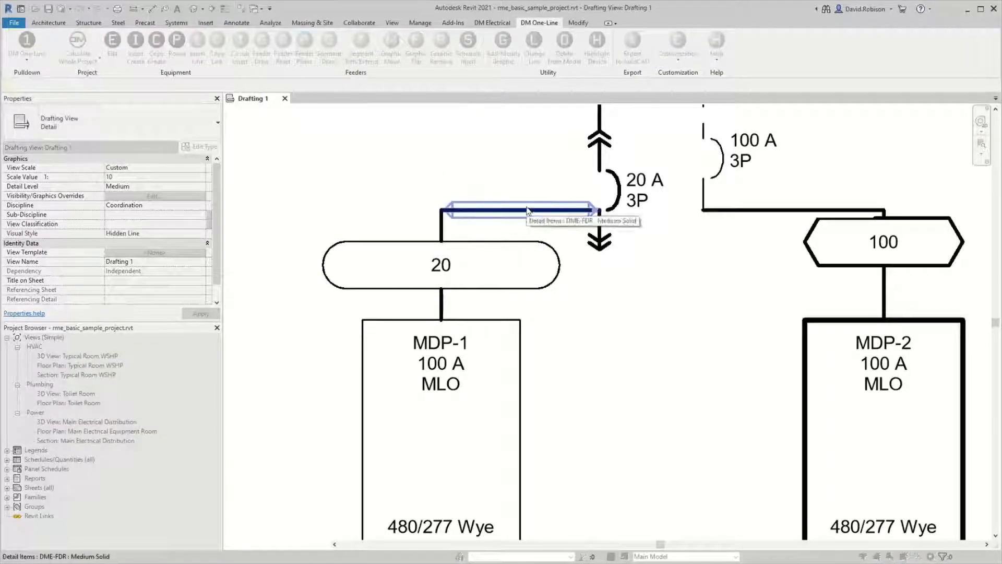
click(528, 210)
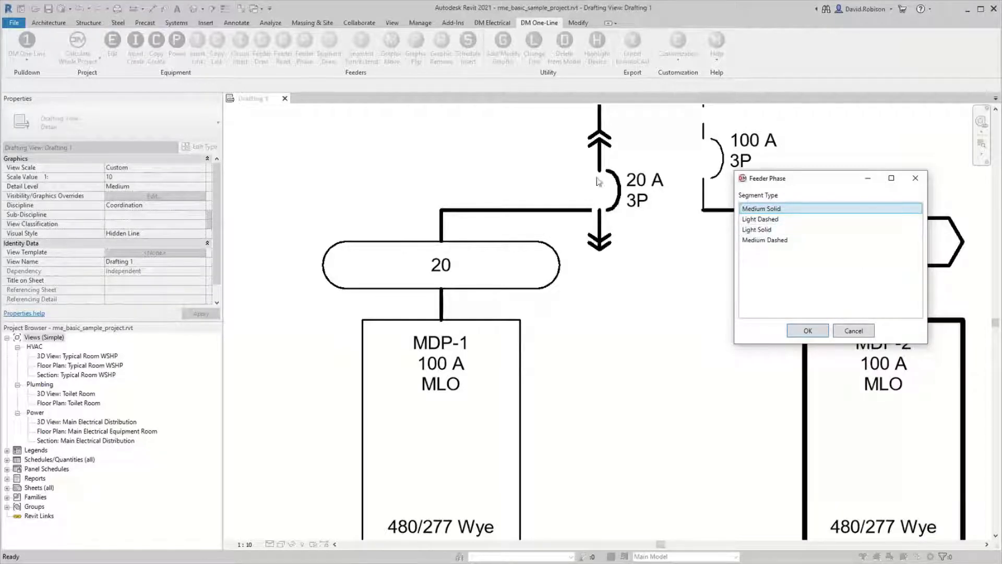
click(774, 221)
click(798, 331)
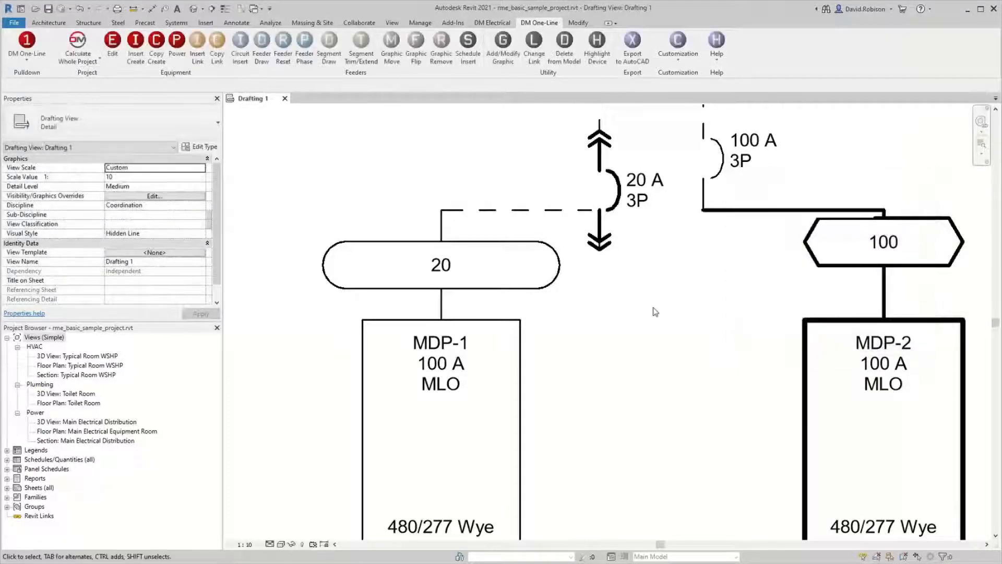
Step: Replace the 20 A double drawout breaker graphic on the MDP-1 feeder with the plain Circuit Breaker graphic
scroll(644, 295, down, 1)
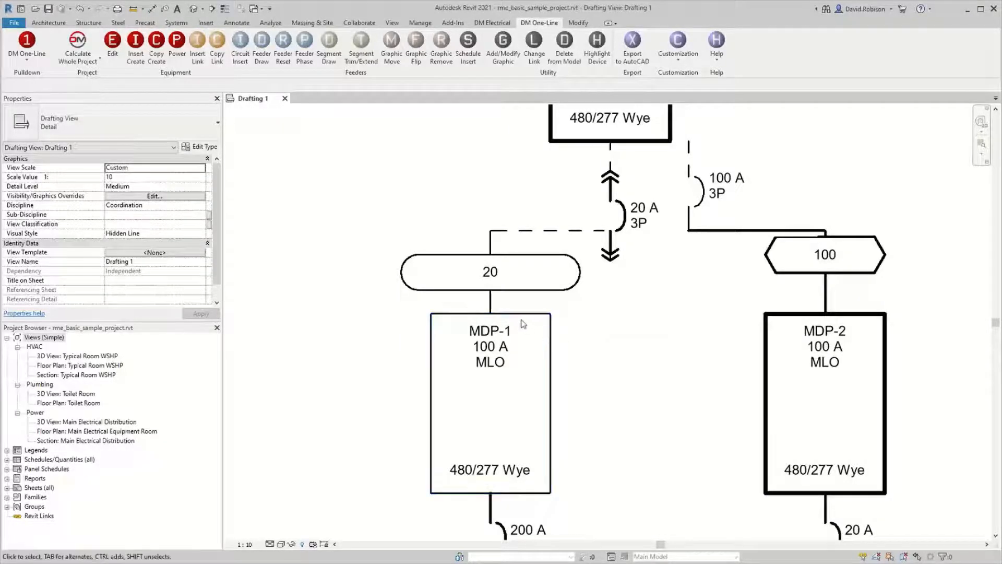
middle_drag(597, 322, 552, 311)
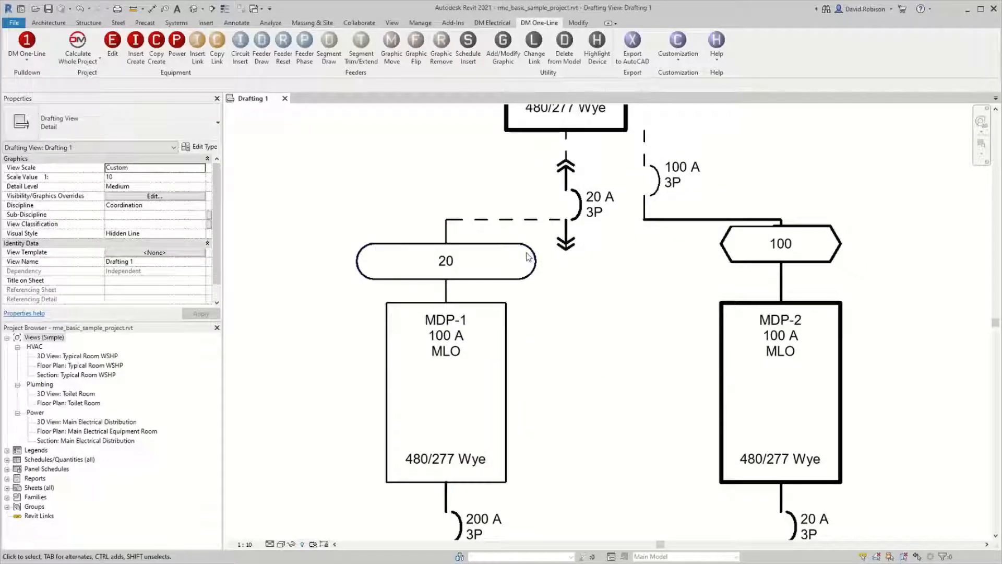
click(509, 55)
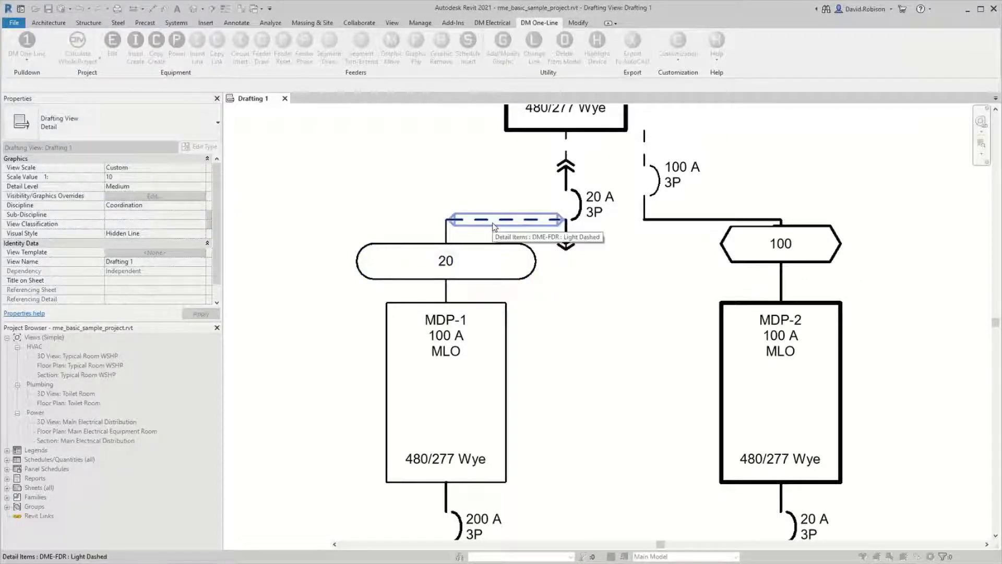
click(573, 171)
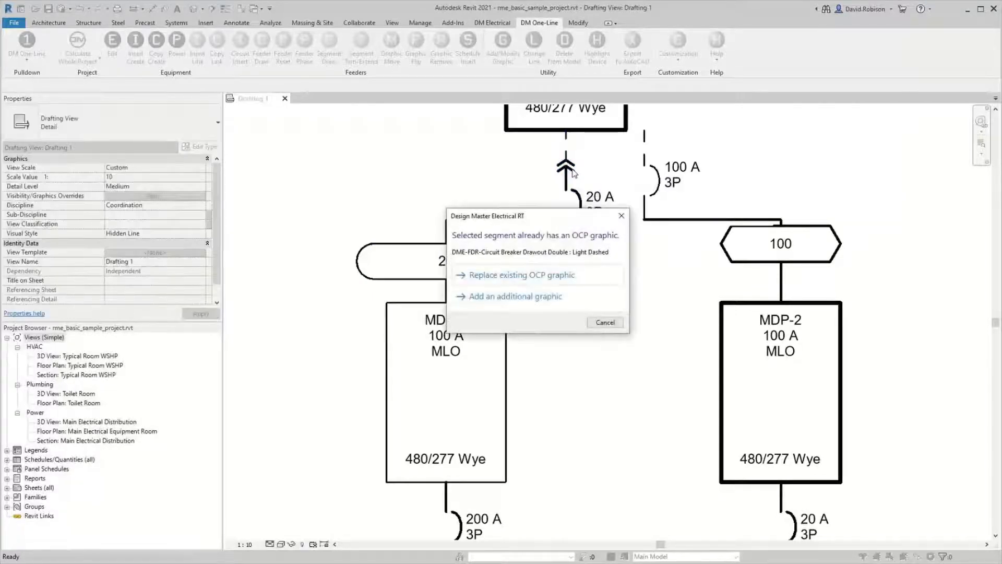
click(522, 274)
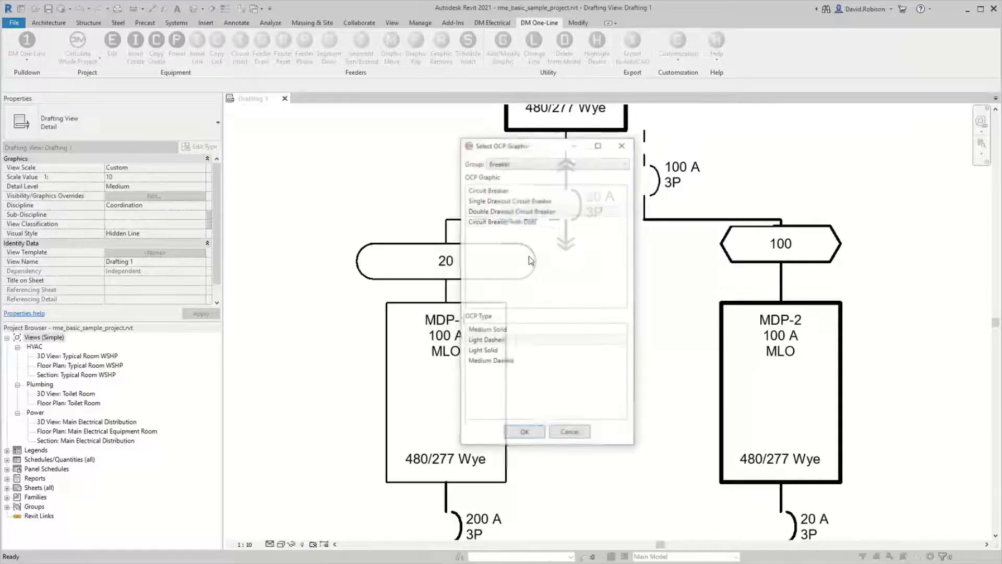
click(533, 433)
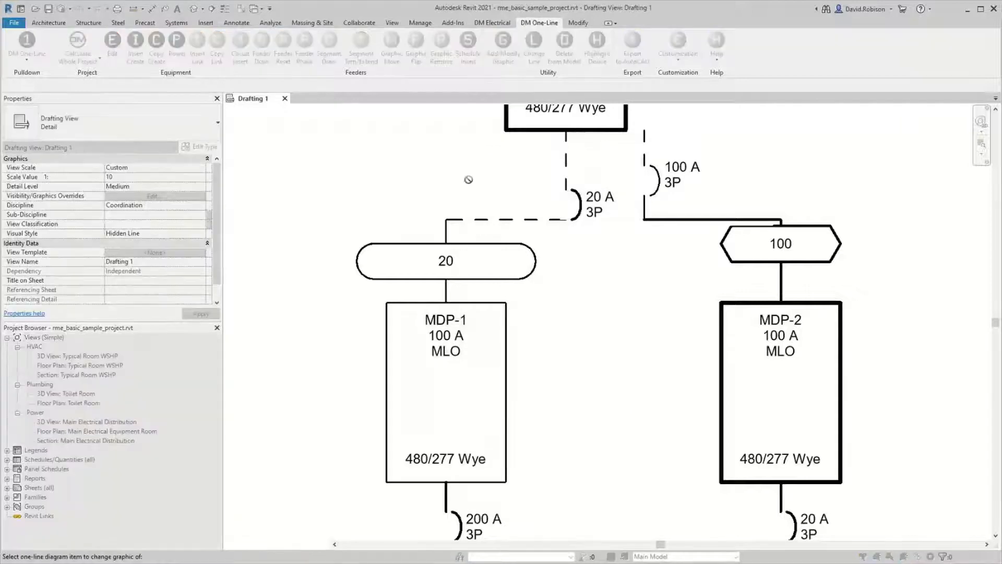
Step: Add a Light Dashed CT Meter graphic from the Meter group to the horizontal segment of the MDP-1 feeder
click(501, 220)
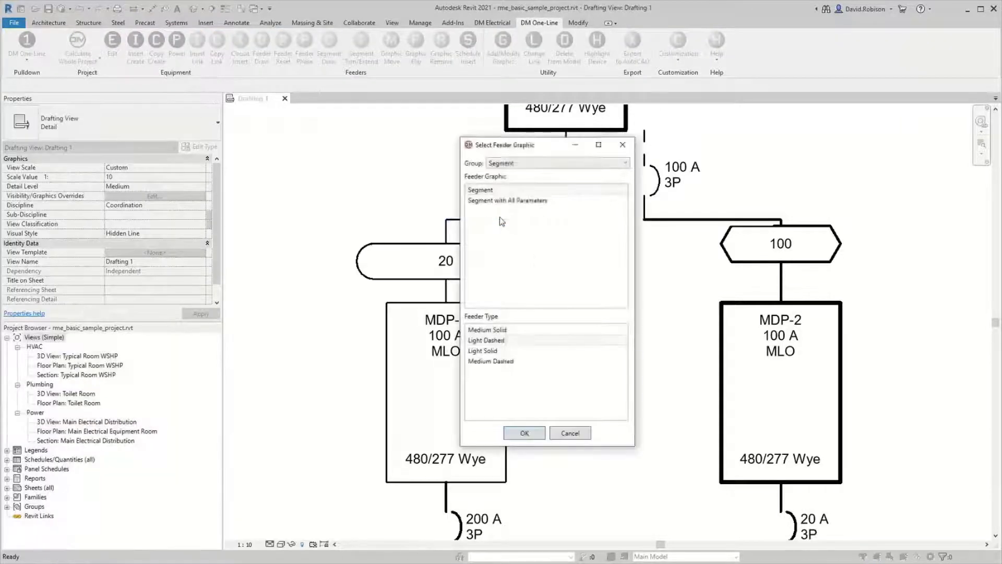
click(526, 163)
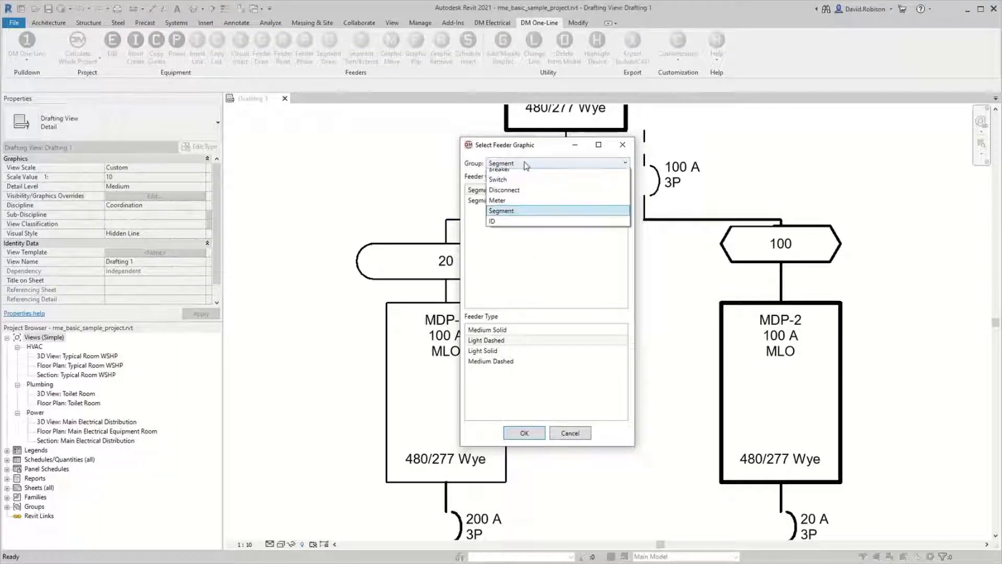
click(503, 206)
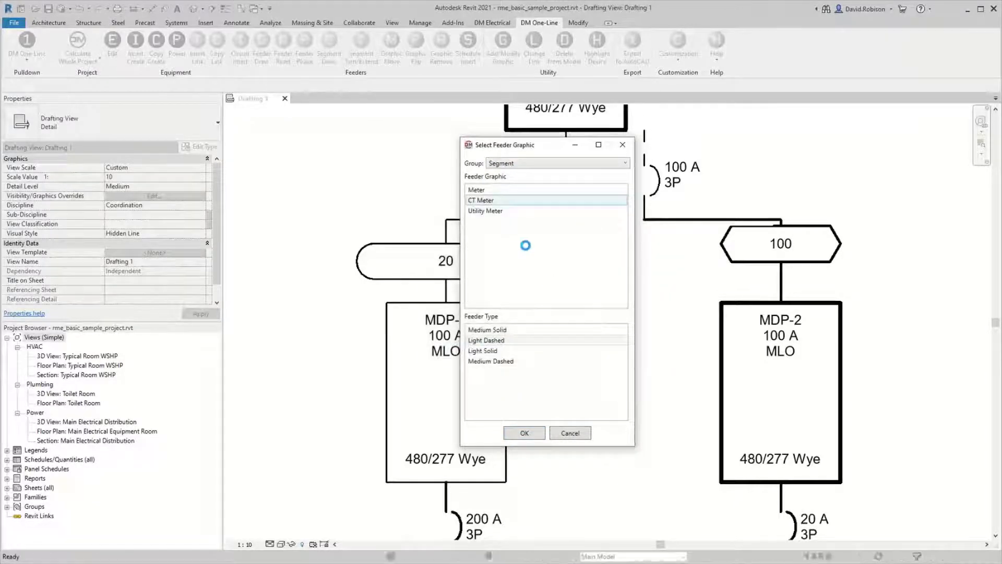
click(524, 433)
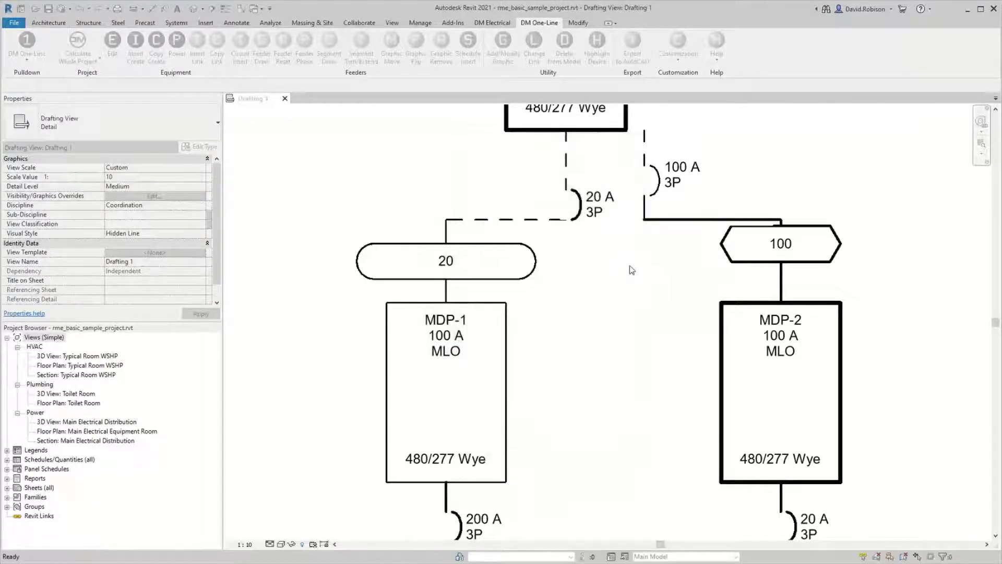
Step: Move the LP-1 panel down and slightly left, away from the end of its feeder
scroll(608, 287, down, 2)
middle_drag(649, 384, 529, 210)
middle_drag(510, 295, 744, 258)
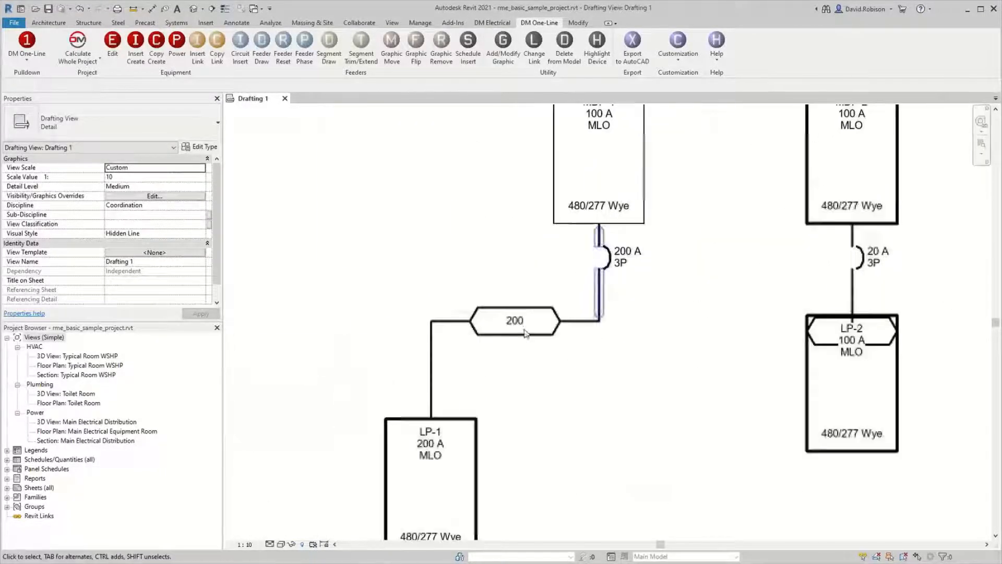
middle_drag(467, 405, 506, 259)
click(493, 274)
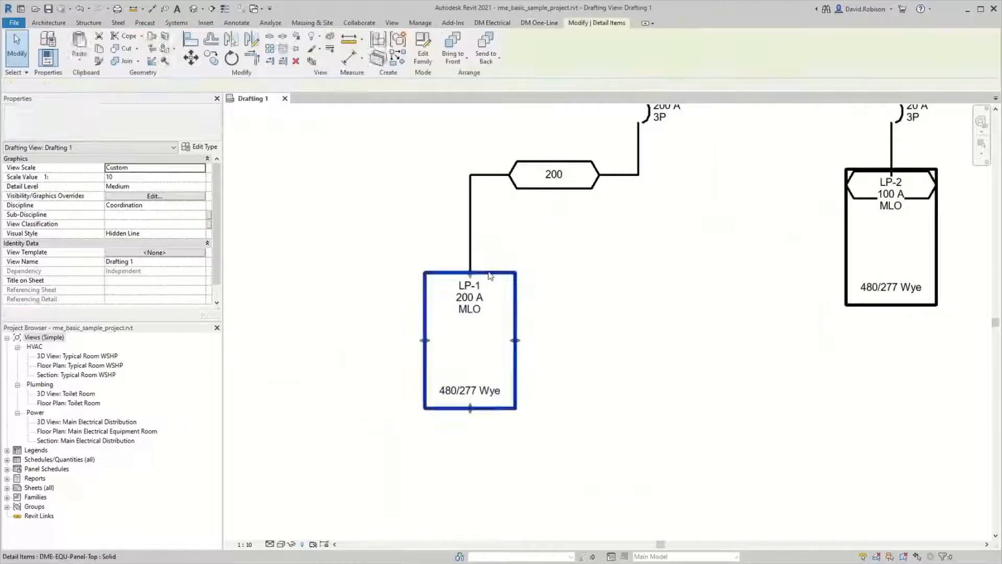
drag(493, 274, 479, 423)
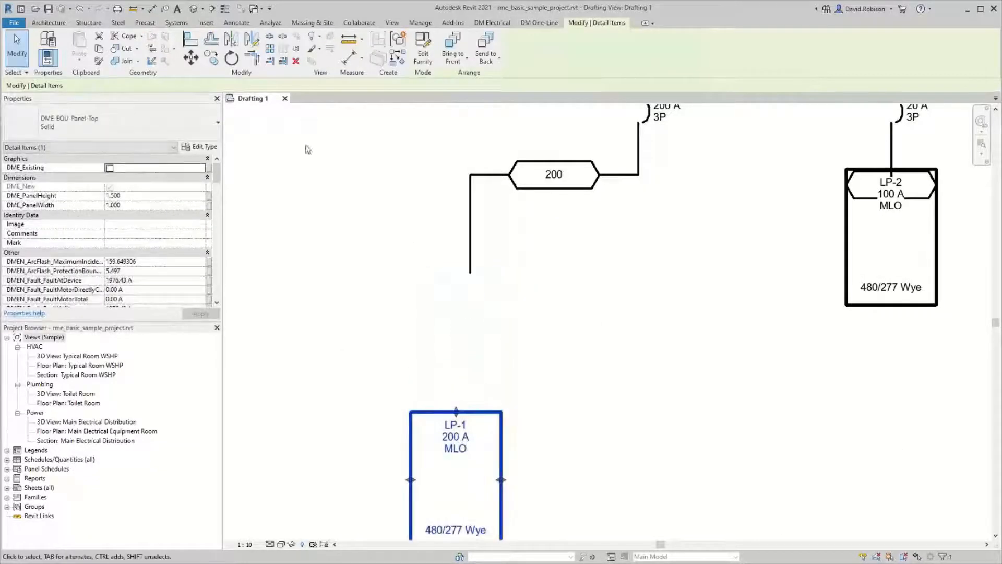
Step: Reset the feeder of the moved LP-1 panel with Feeder Reset so it reconnects to MDP-1
click(491, 25)
click(539, 23)
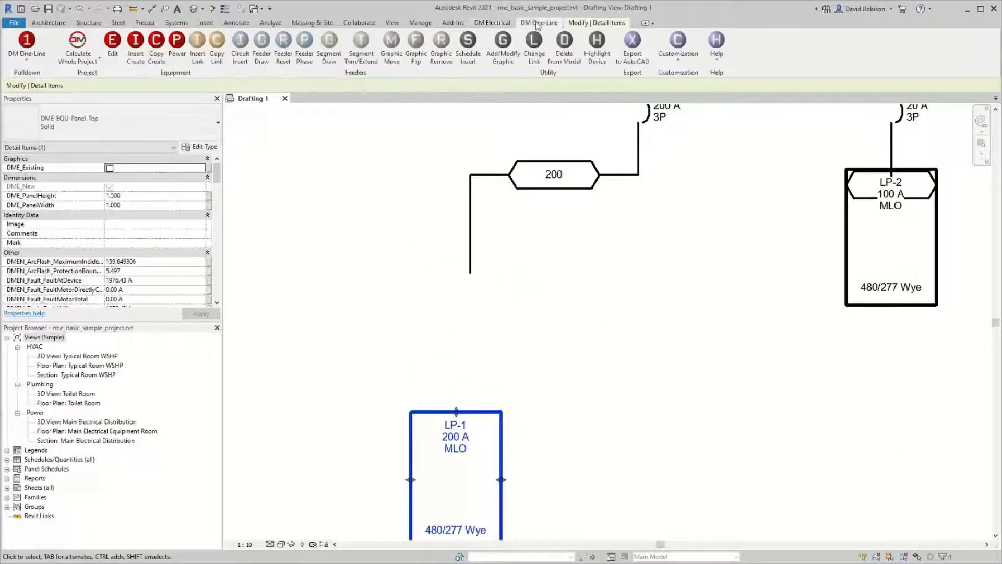
click(285, 61)
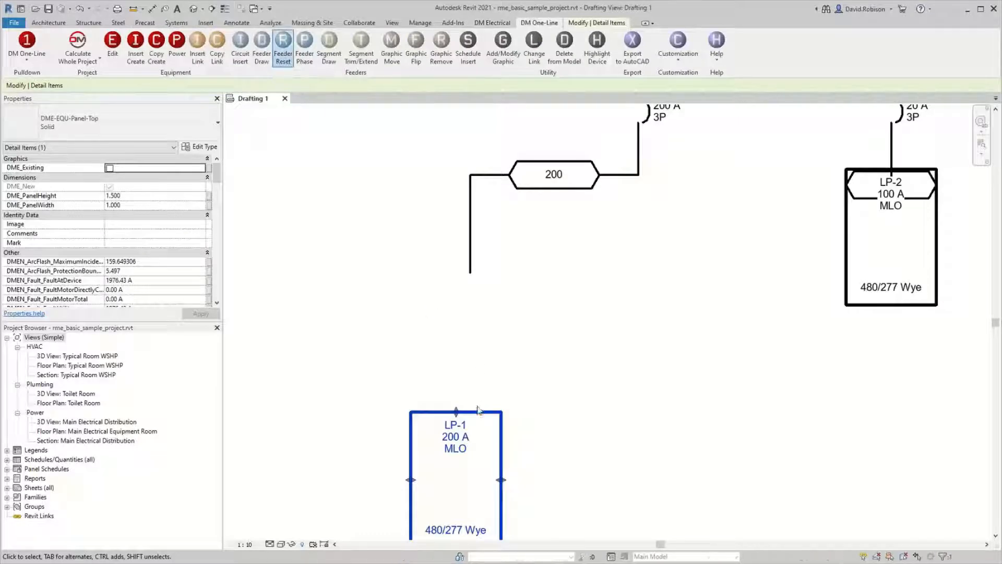
click(533, 323)
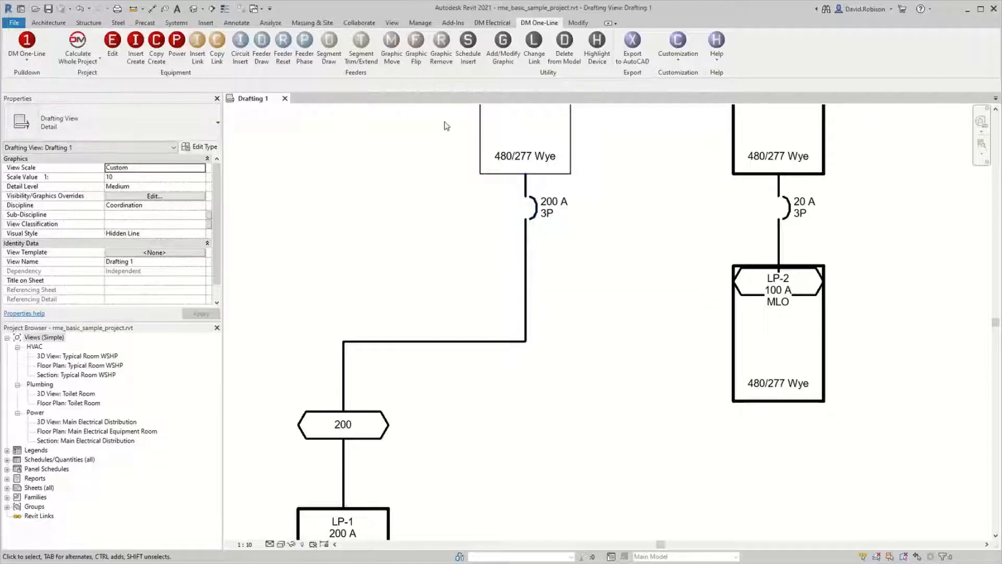
Step: Add a Medium Solid CT Meter as an additional graphic on the LP-1 feeder segment below the 200 A breaker
click(493, 62)
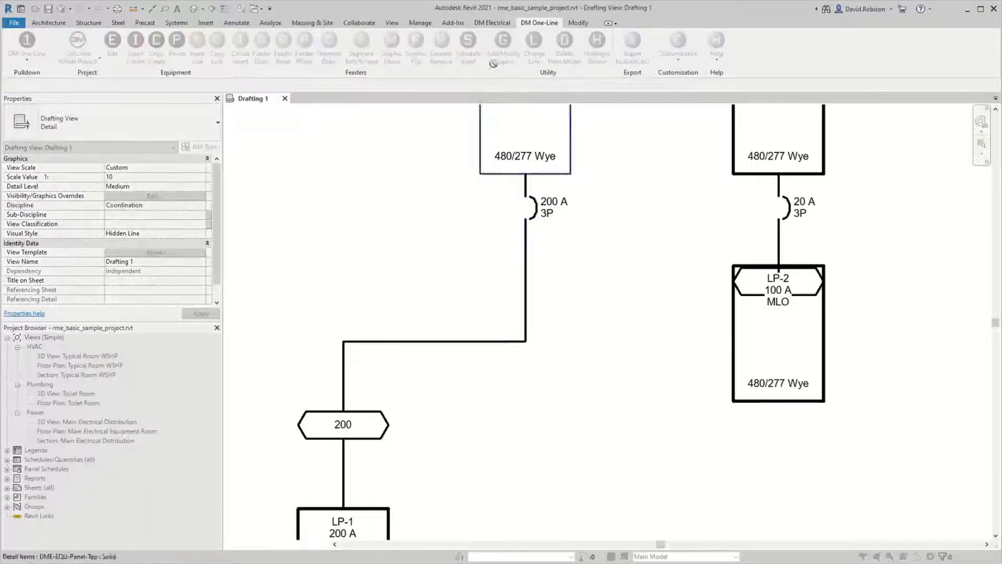
click(527, 263)
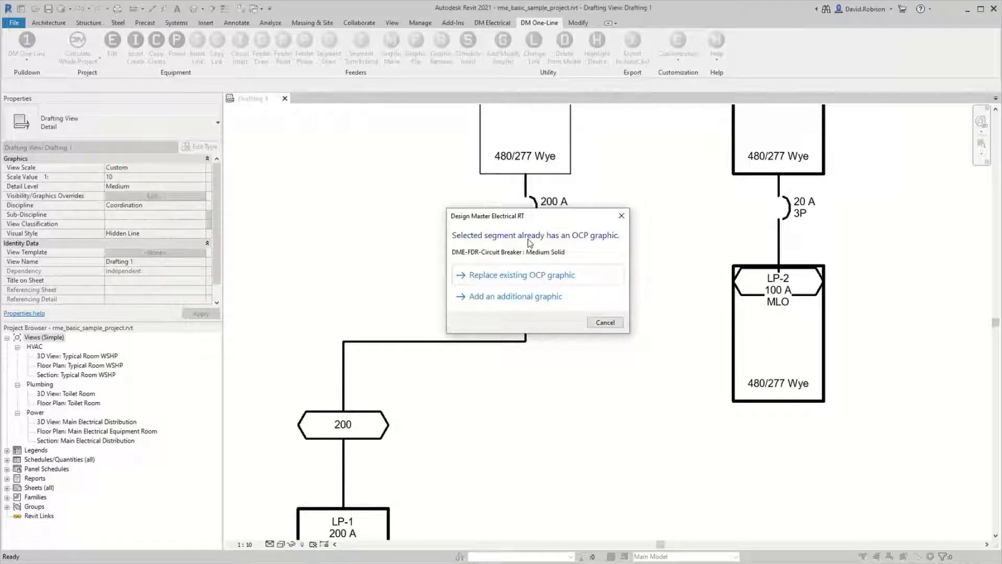
click(505, 300)
click(557, 163)
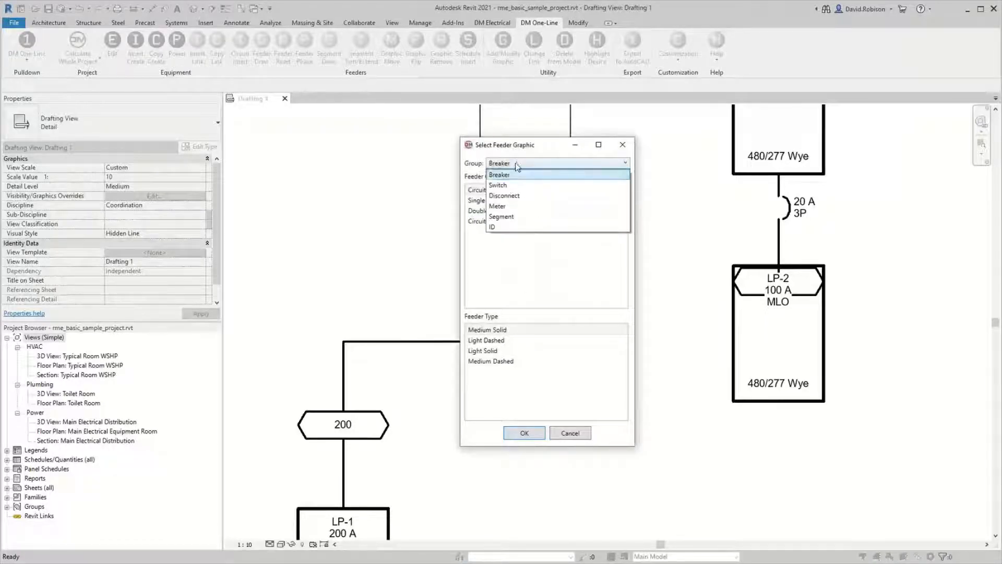
click(548, 205)
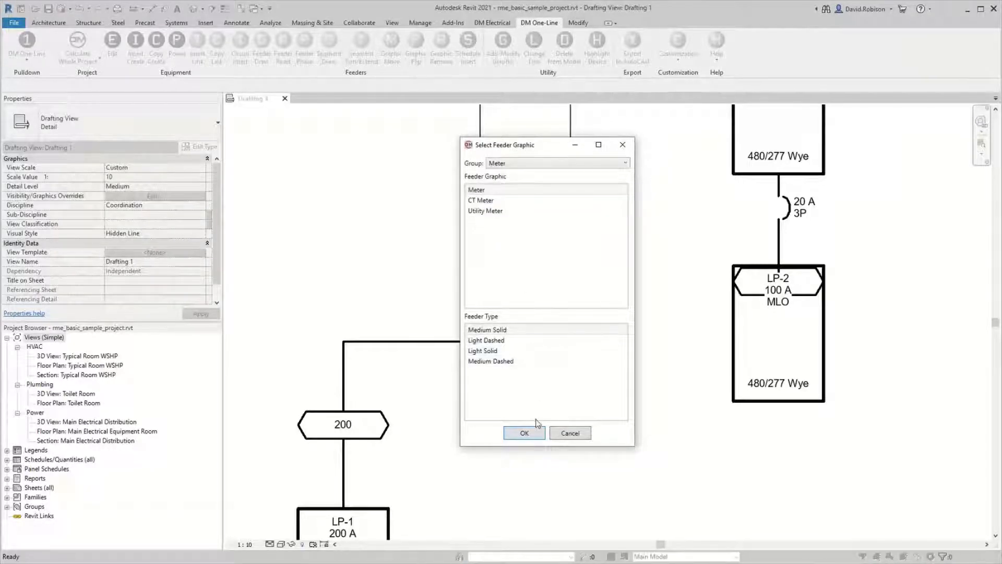
click(526, 433)
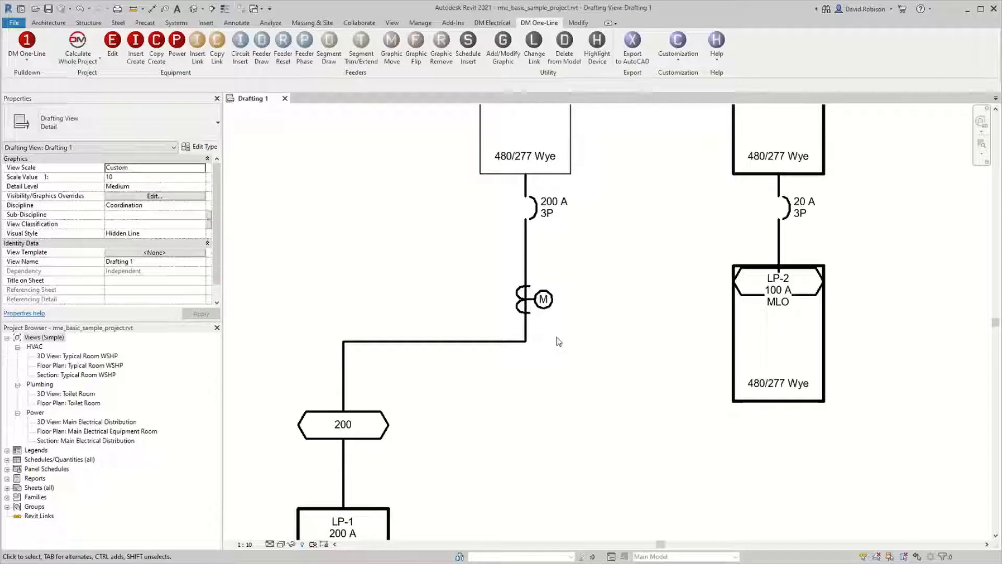
Step: Change the SWB equipment graphic to a solid Switchboard, Horizontal, Fed from Top, and update its labels
middle_drag(604, 222, 459, 322)
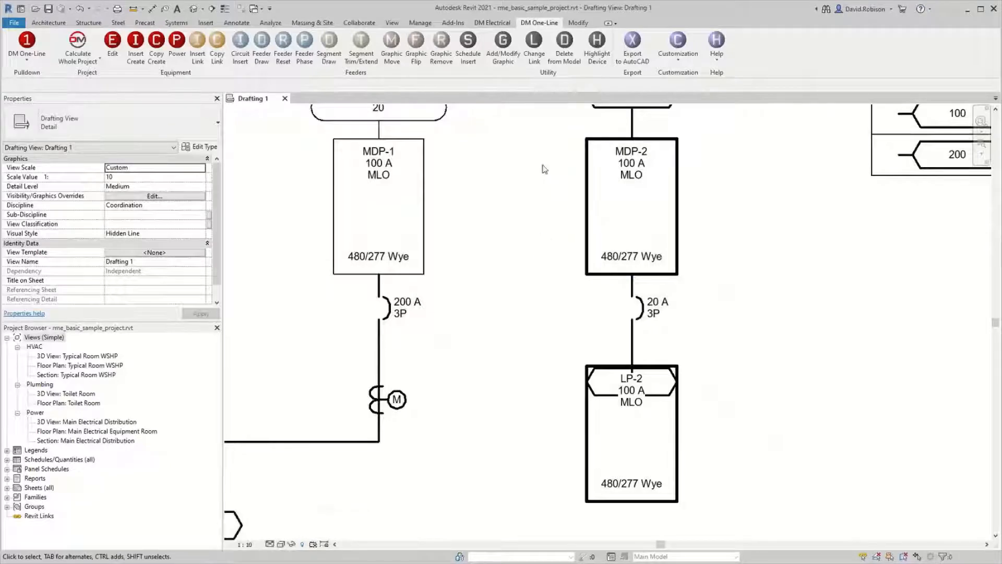
click(507, 51)
scroll(524, 296, down, 2)
middle_drag(521, 246, 512, 485)
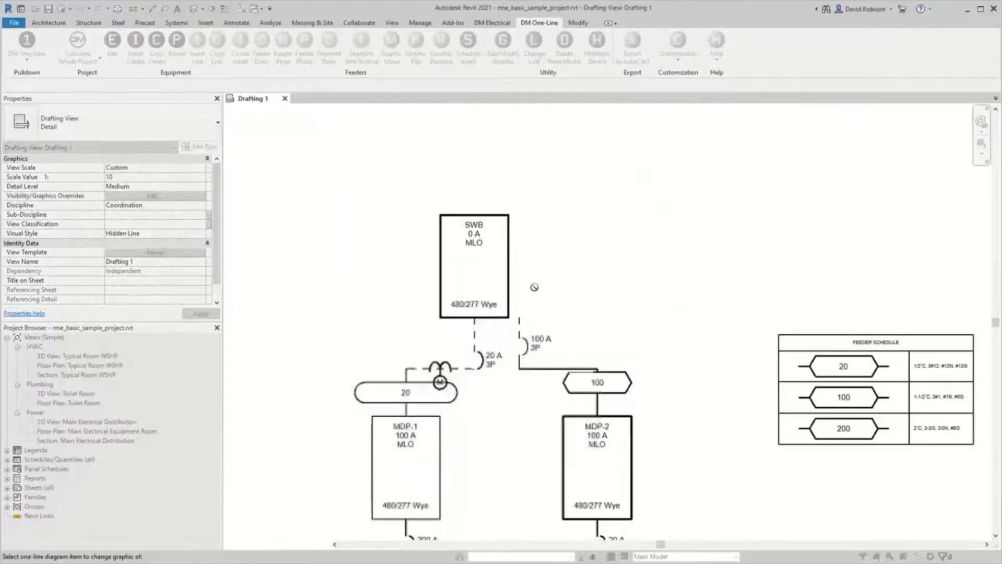
click(510, 245)
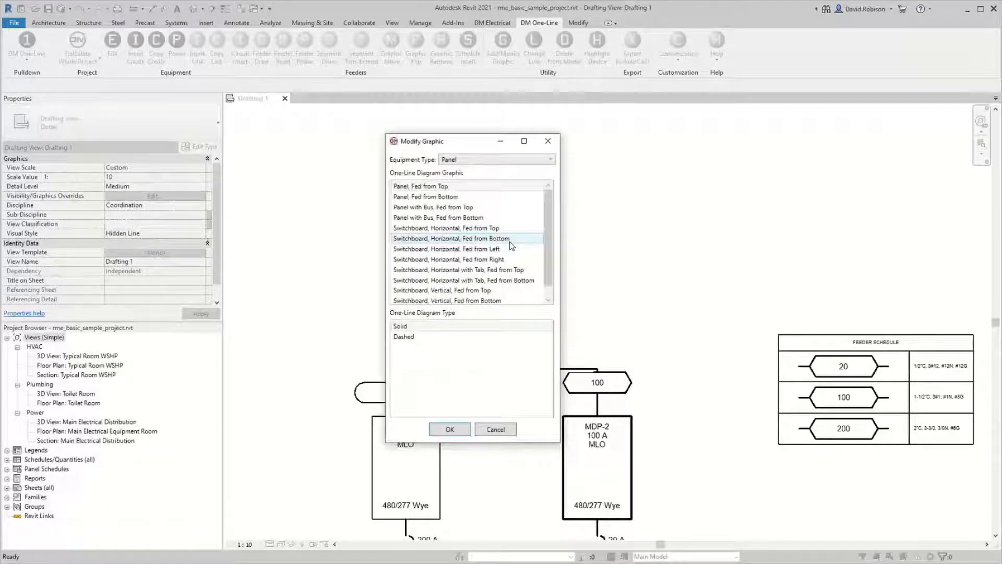
click(511, 241)
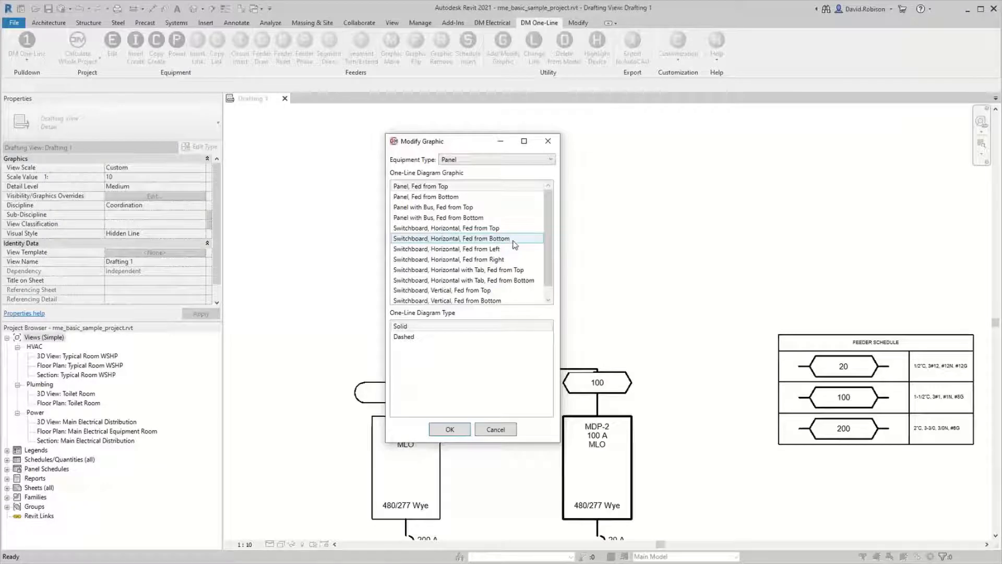
click(430, 229)
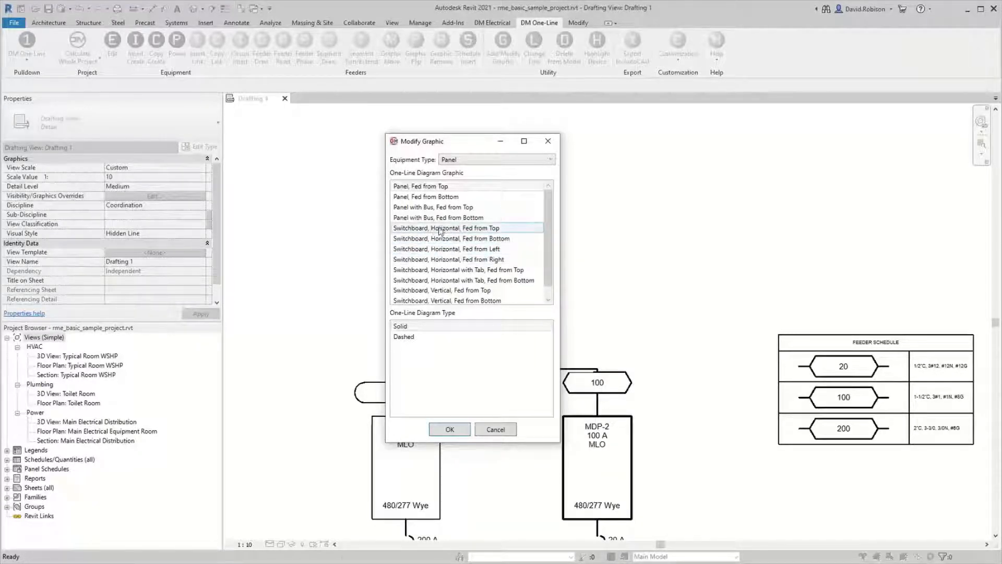
click(451, 431)
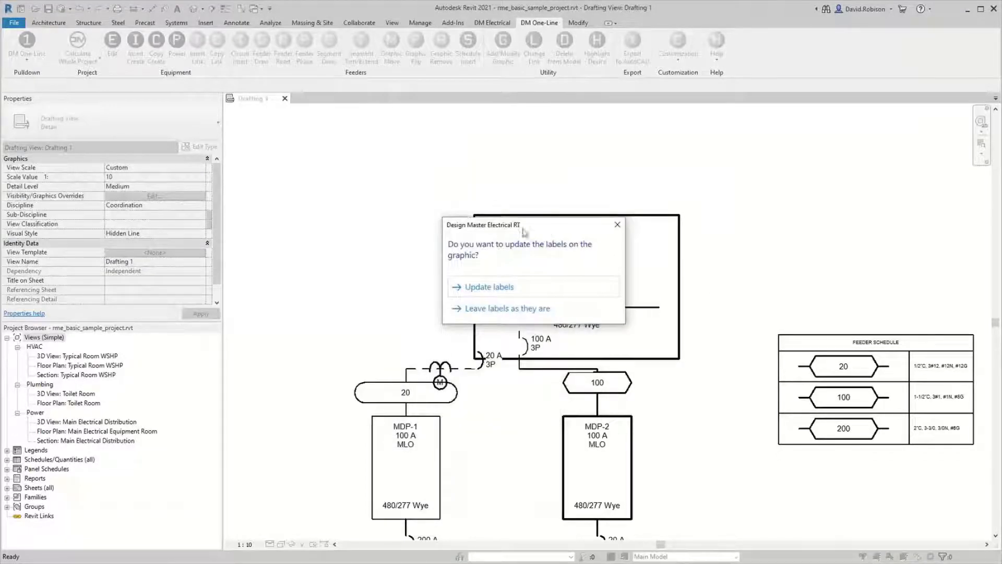
drag(552, 233, 308, 284)
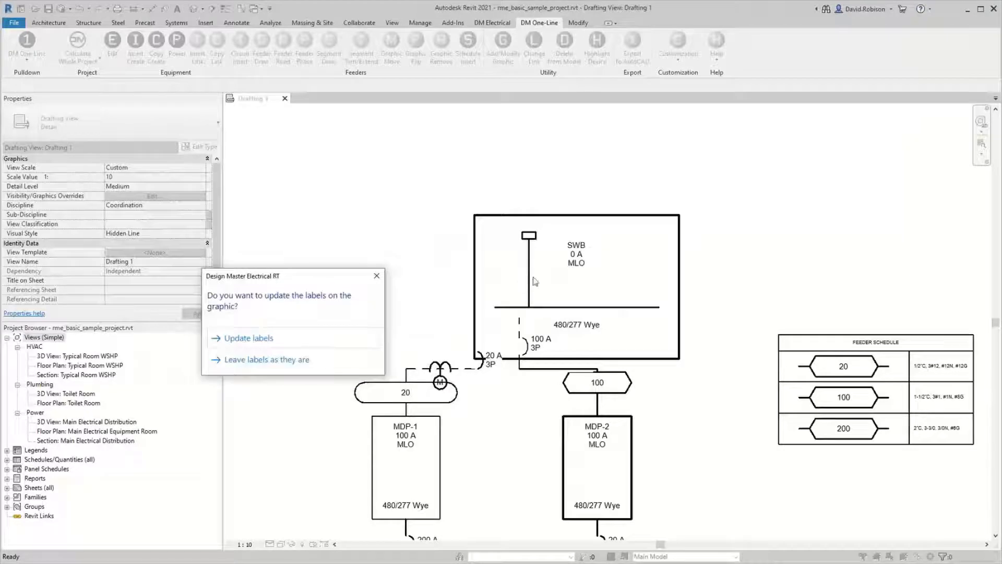
click(291, 344)
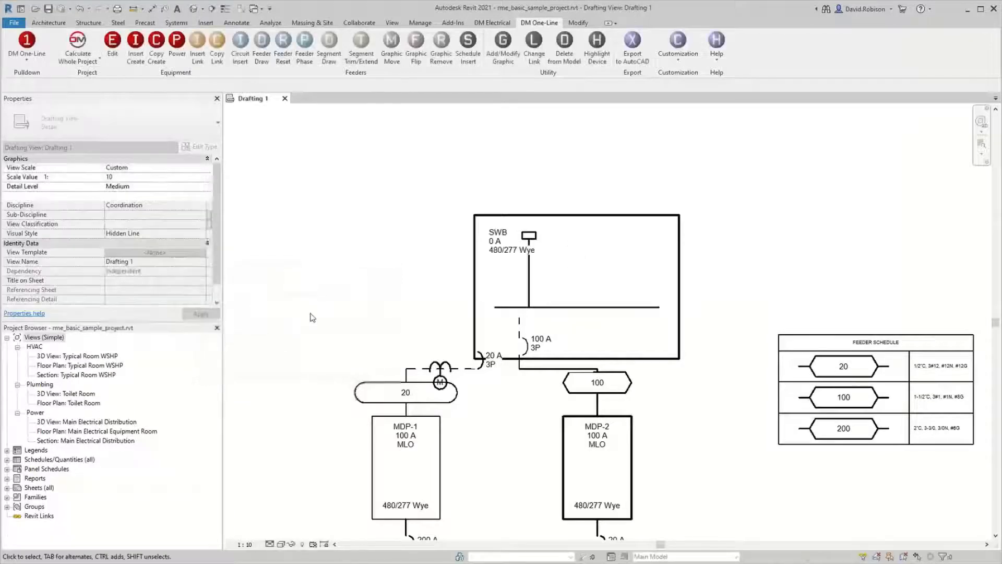
Step: Move the SWB switchboard up and to the left so it sits above the MDP-1 and MDP-2 breakers
click(605, 215)
drag(605, 216, 540, 166)
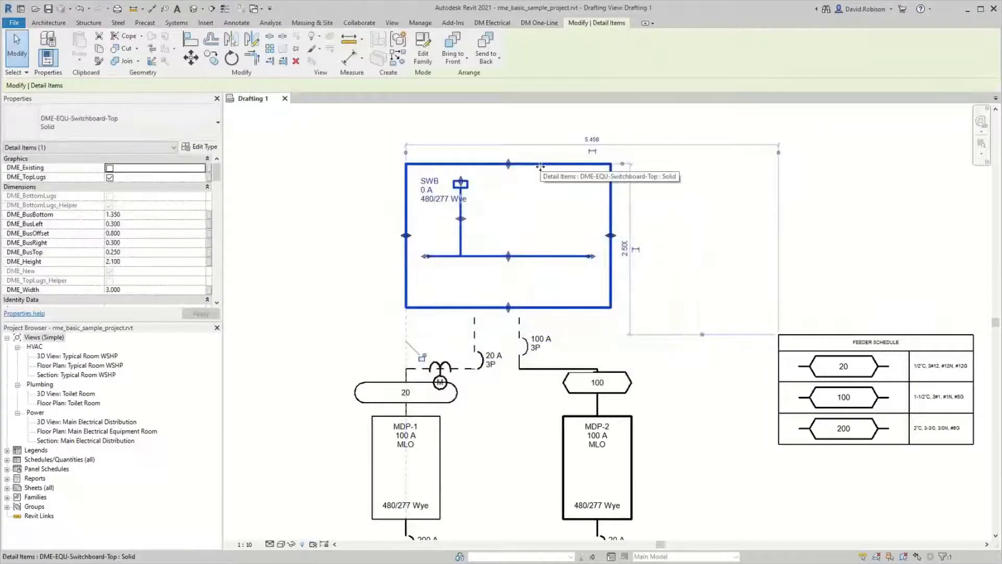
key(Escape)
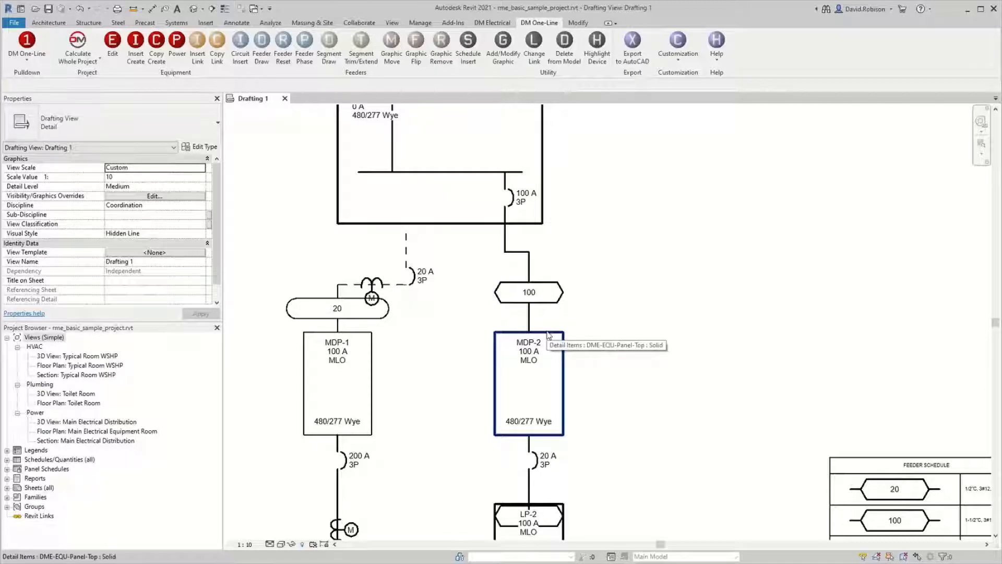
Step: Relink the LP-2 panel on the diagram to LP-2B in the model with Change Link
middle_drag(577, 381, 564, 218)
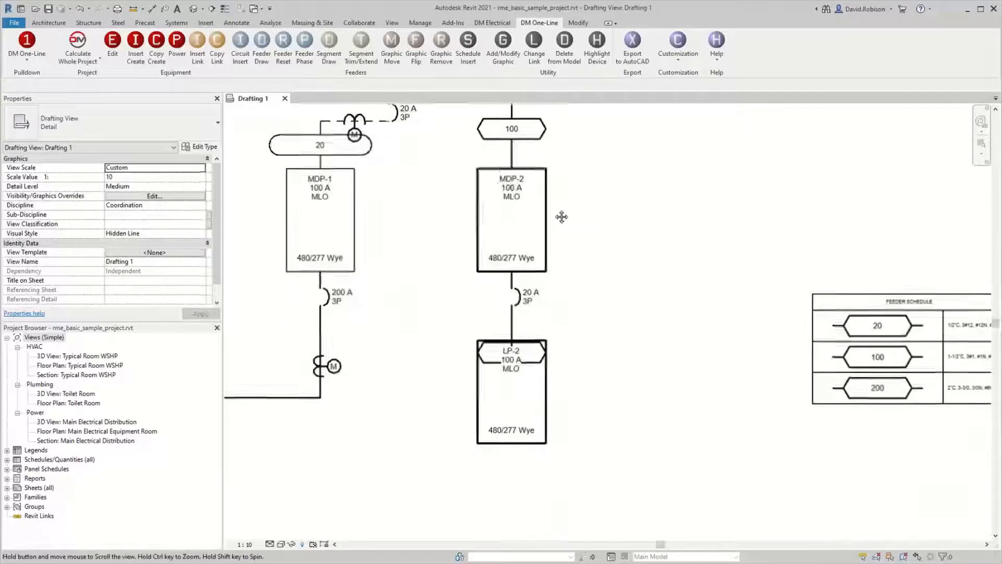
click(537, 56)
click(549, 419)
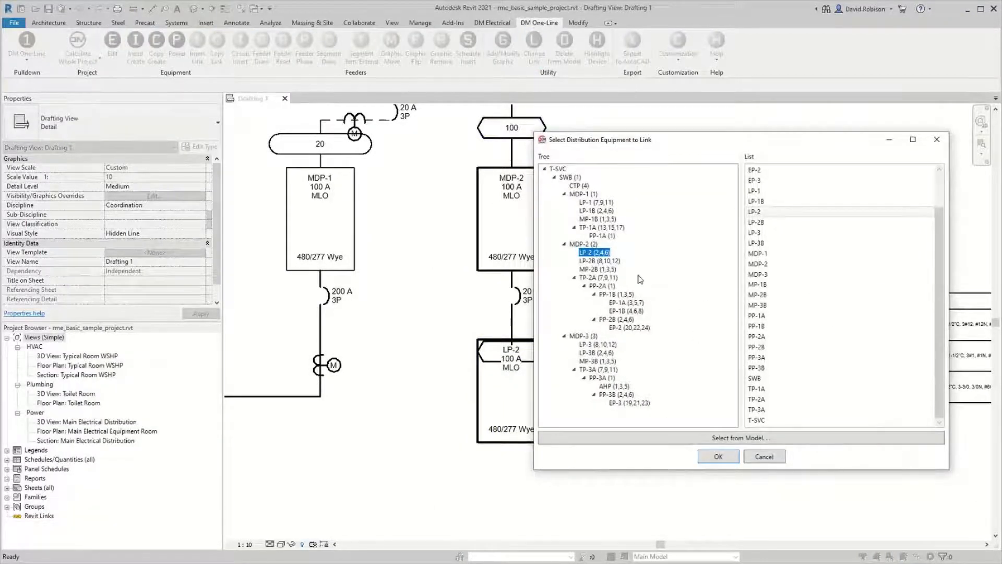
click(598, 263)
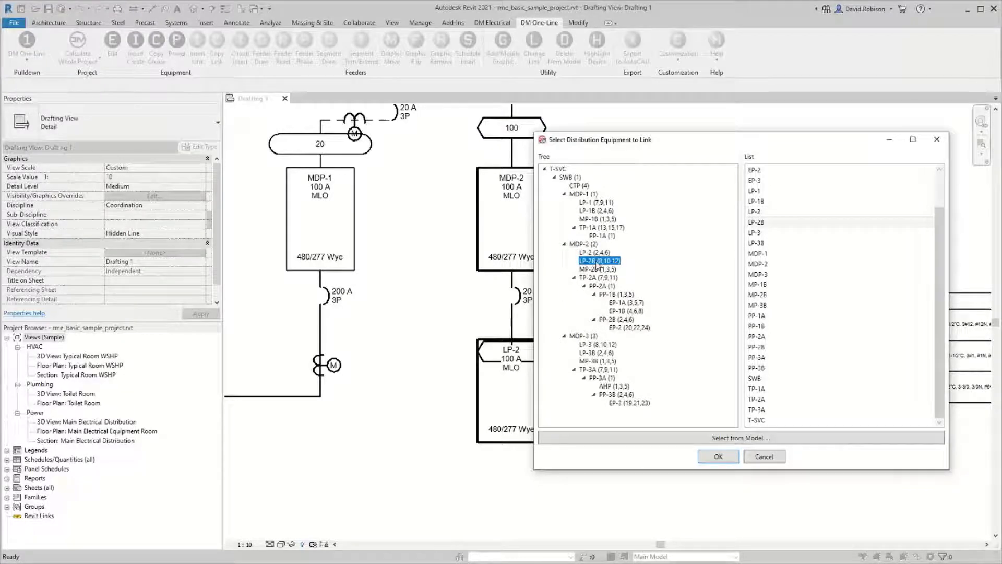
click(722, 458)
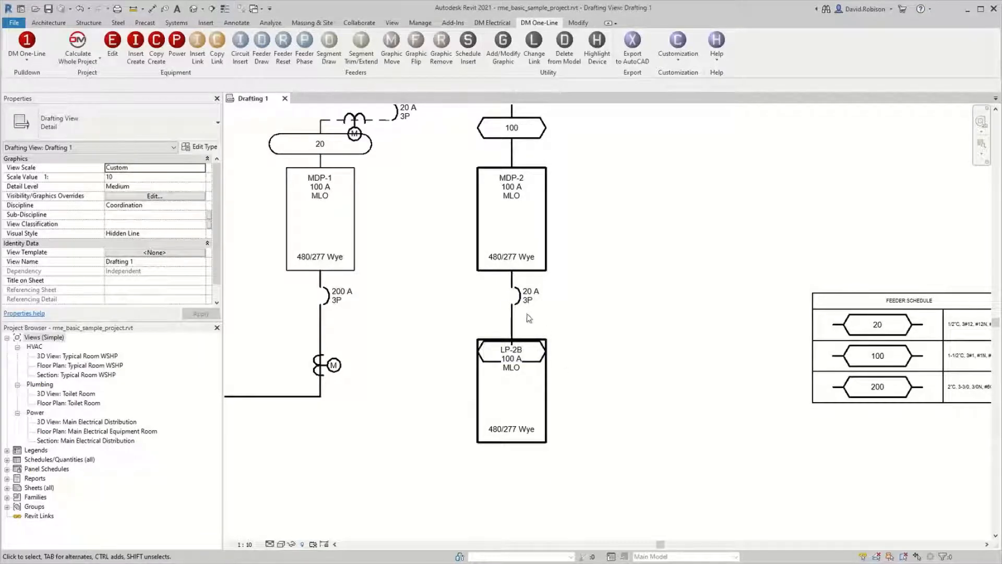
Step: Try copying the MDP-2 panel to the empty area on its right, and delete the copy
middle_drag(588, 284, 584, 356)
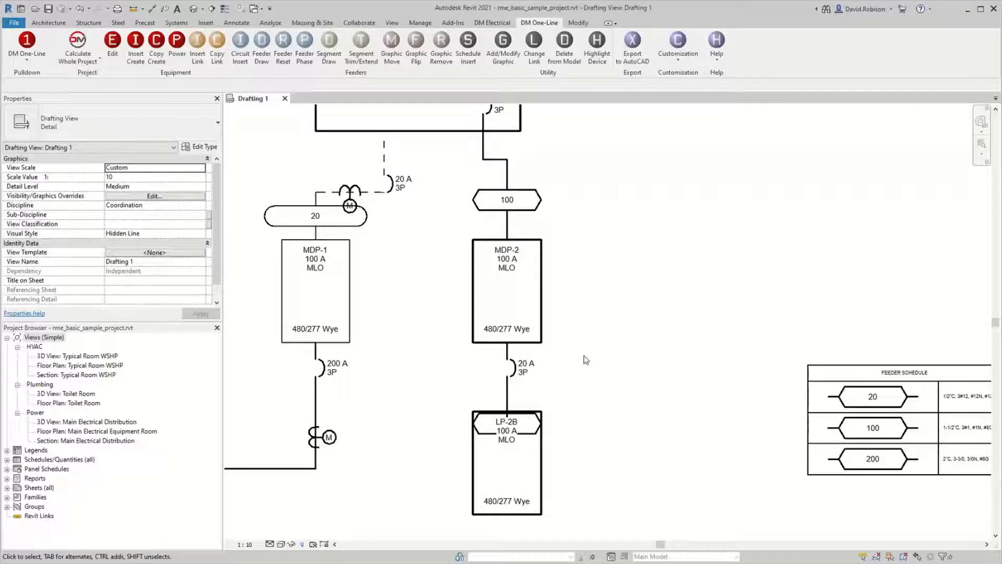
key(c)
key(o)
key(Escape)
click(542, 285)
key(c)
key(o)
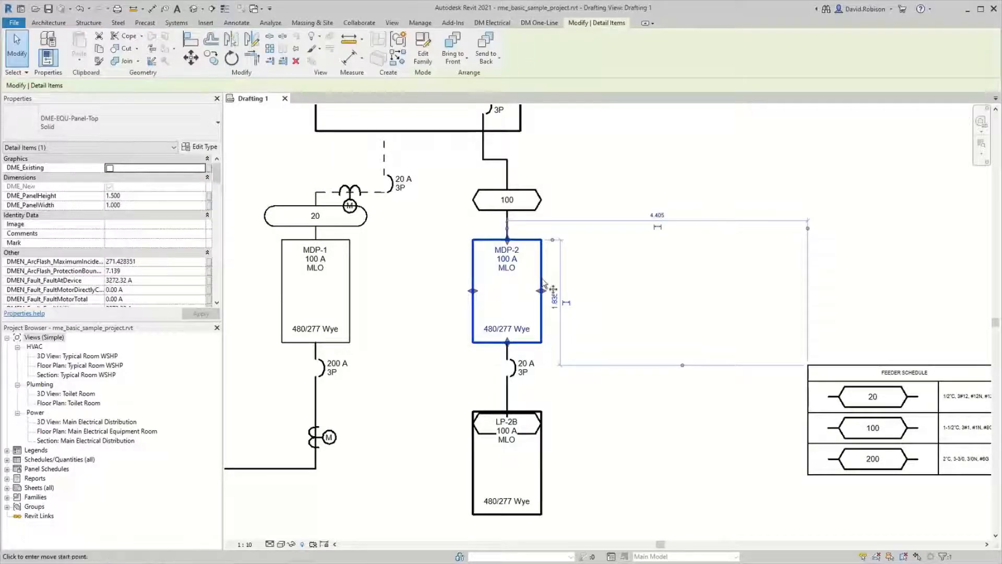
click(446, 246)
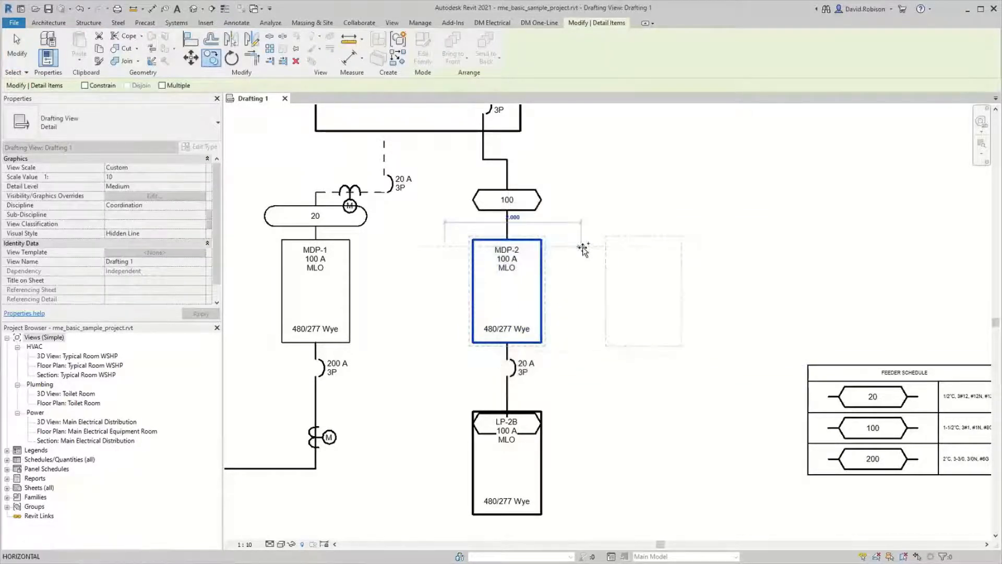
click(589, 246)
key(Escape)
click(683, 289)
key(Delete)
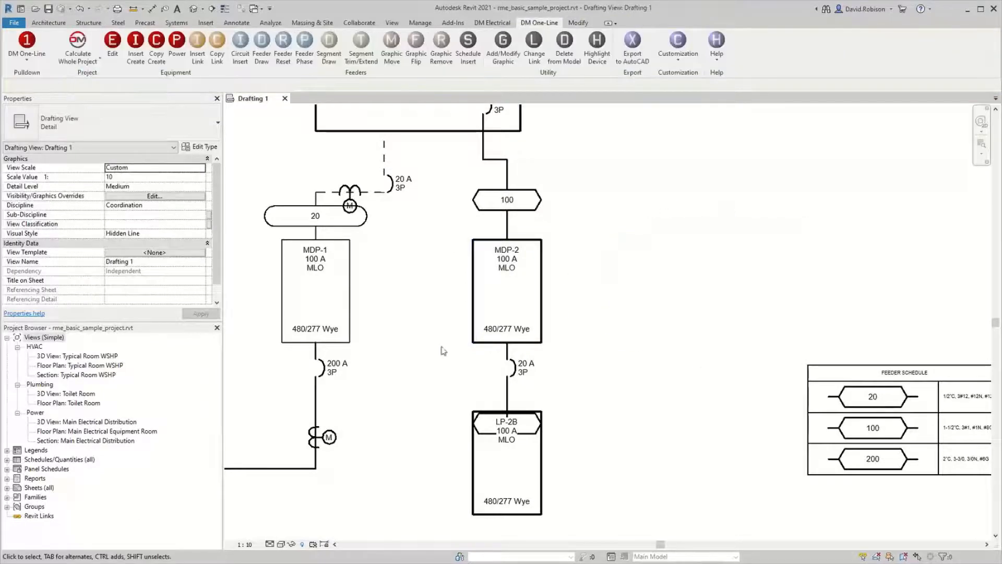
Step: Copy the MDP-2 panel horizontally to the right, using its upper corner as the base point
click(472, 308)
key(c)
key(o)
click(472, 239)
click(620, 240)
key(Escape)
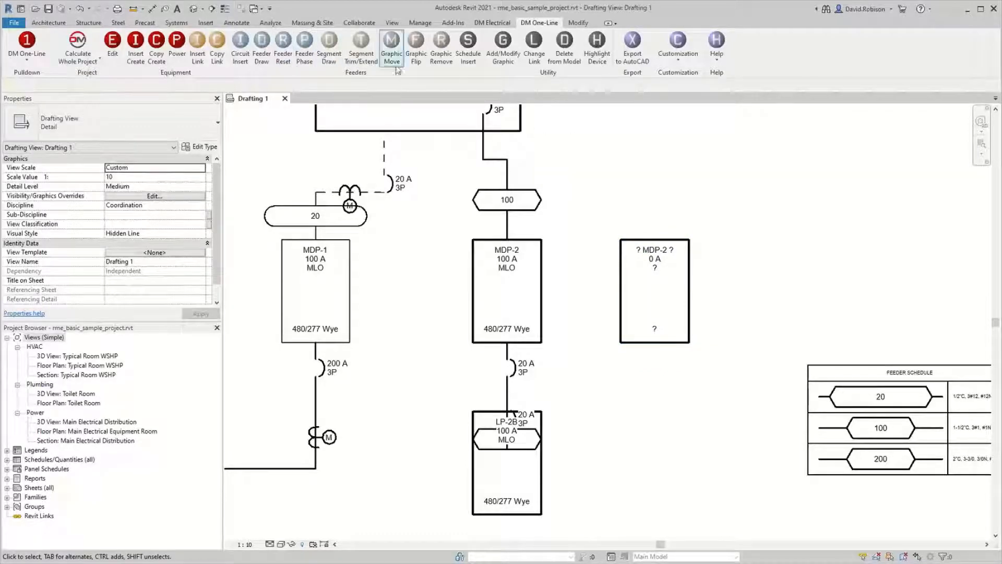
Step: Link the copied panel beside MDP-2 to MDP-3 with Change Link
click(535, 56)
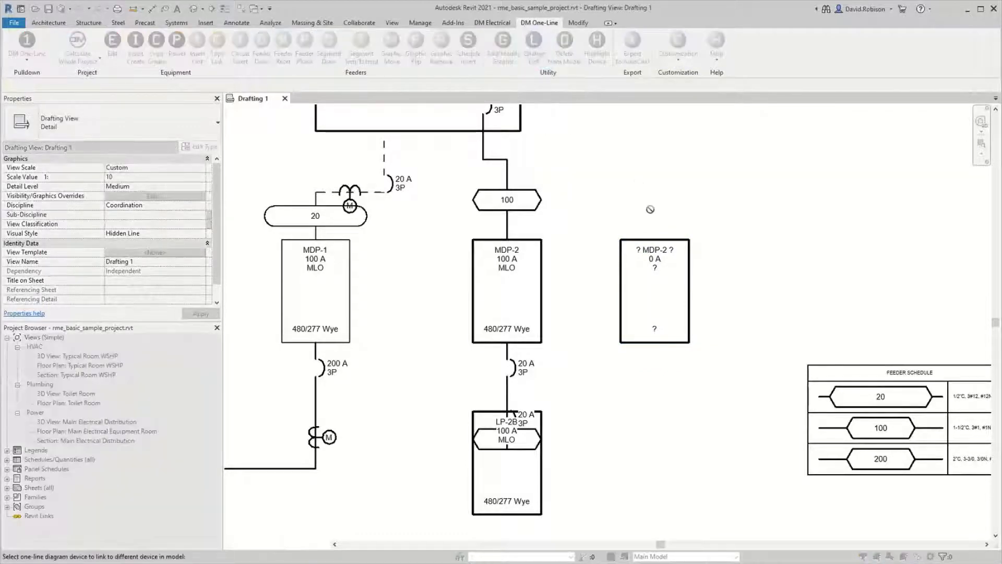
click(649, 244)
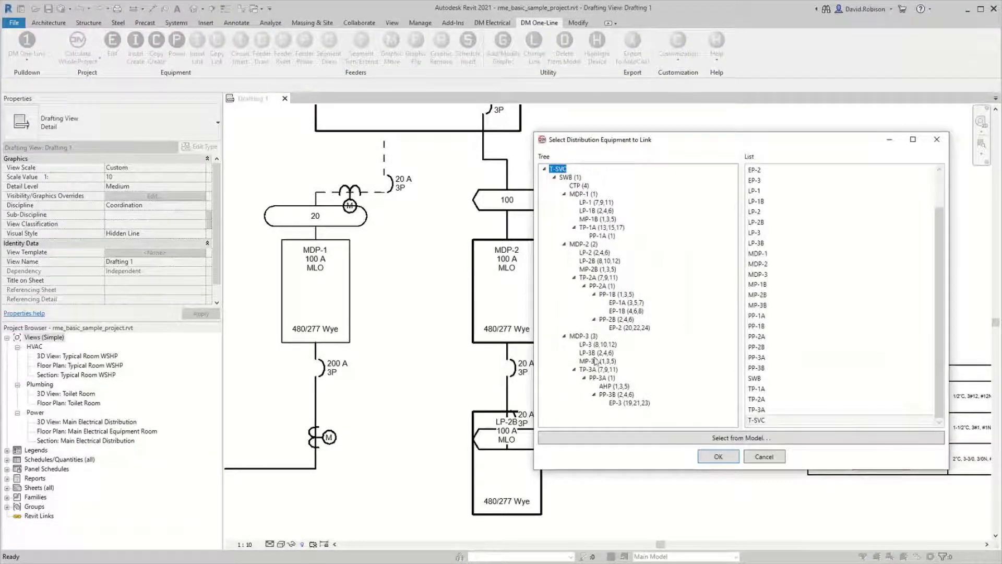
click(583, 335)
click(730, 457)
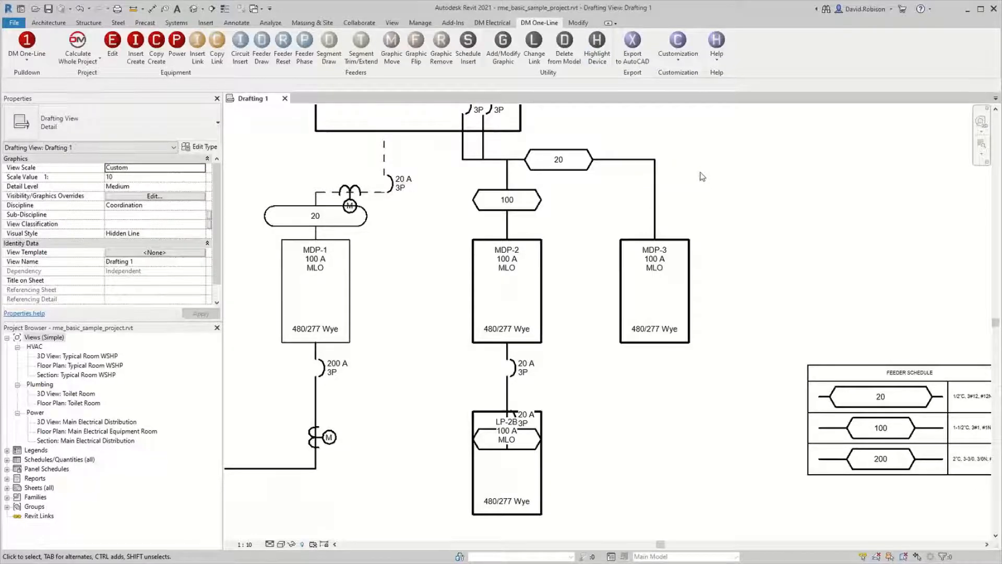
Step: Highlight the diagram's MDP-3 panel in the model, letting the closed views be searched, and dismiss the notice
click(601, 66)
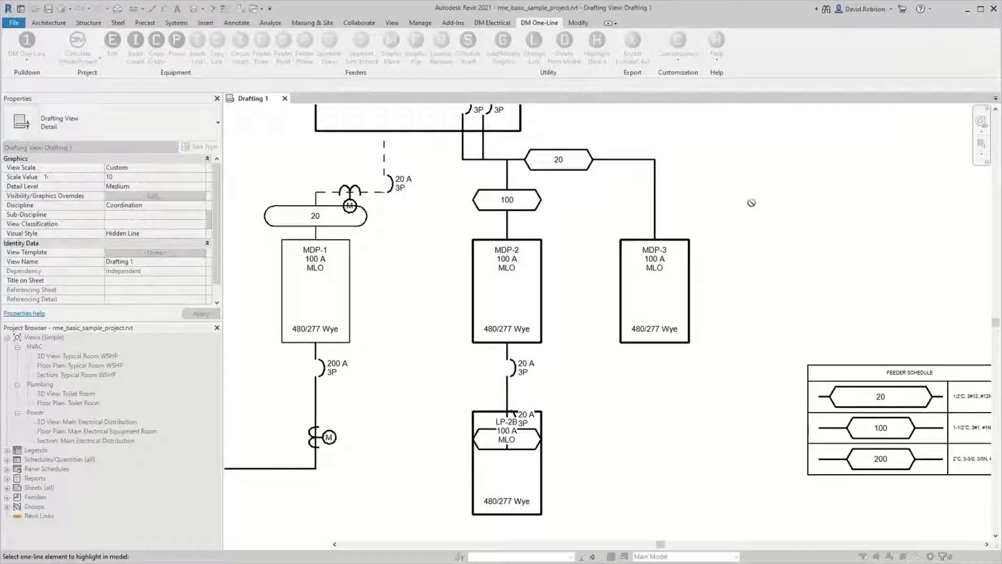
click(679, 243)
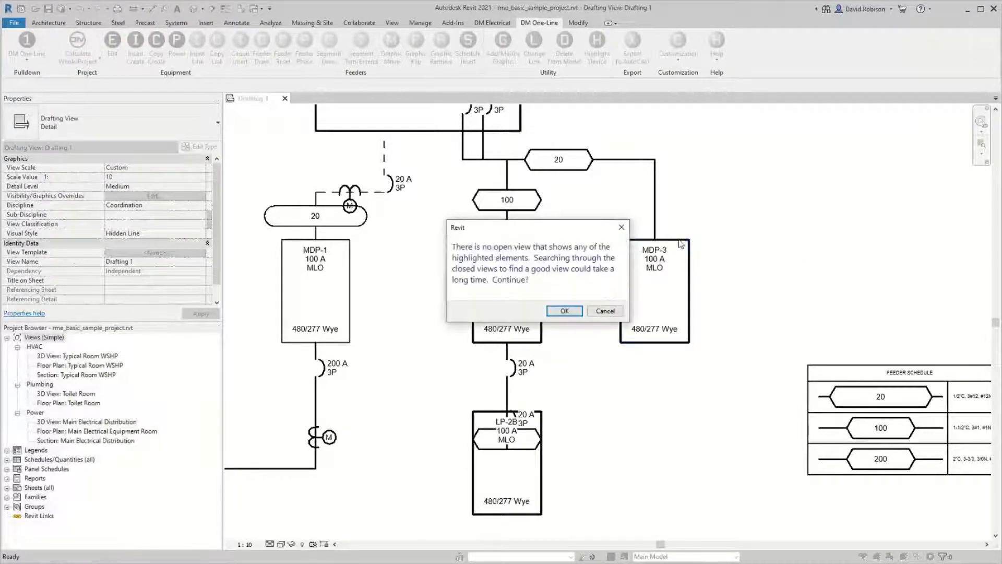
click(561, 312)
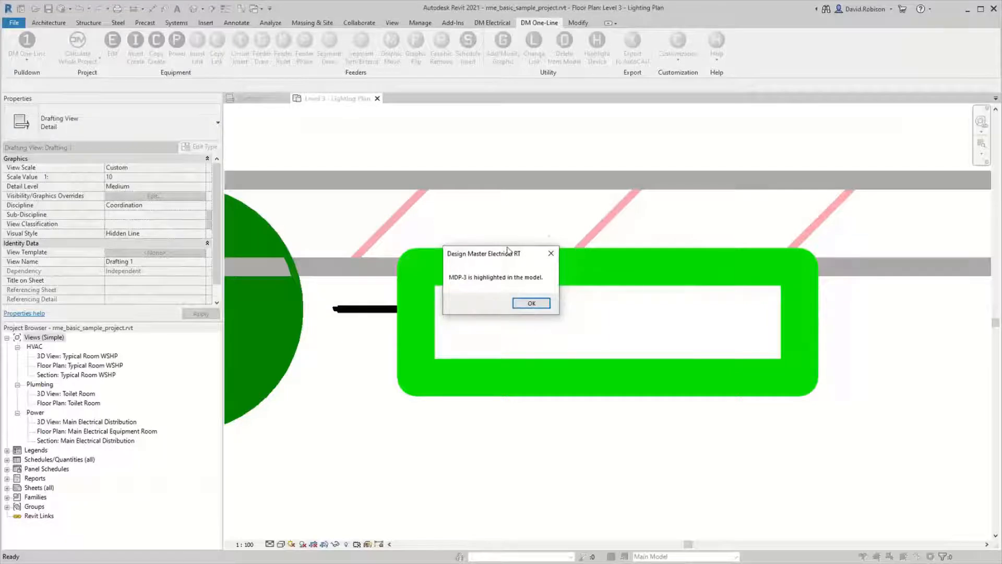
drag(504, 257, 570, 145)
click(596, 190)
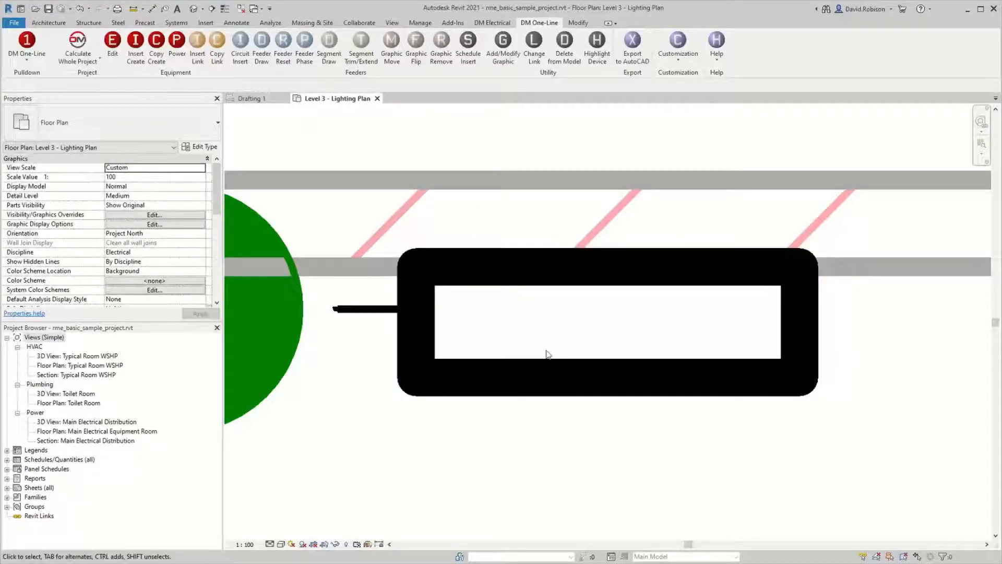
Step: Highlight the floor plan's MDP-3 panelboard back on the one-line diagram and inspect it there
scroll(547, 354, down, 5)
scroll(547, 353, down, 4)
scroll(547, 349, up, 3)
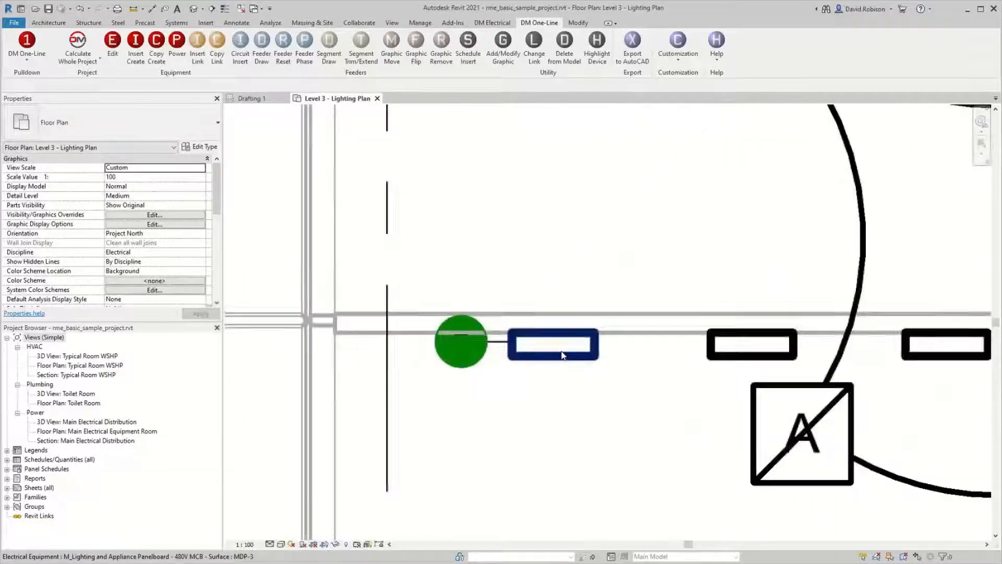
click(596, 50)
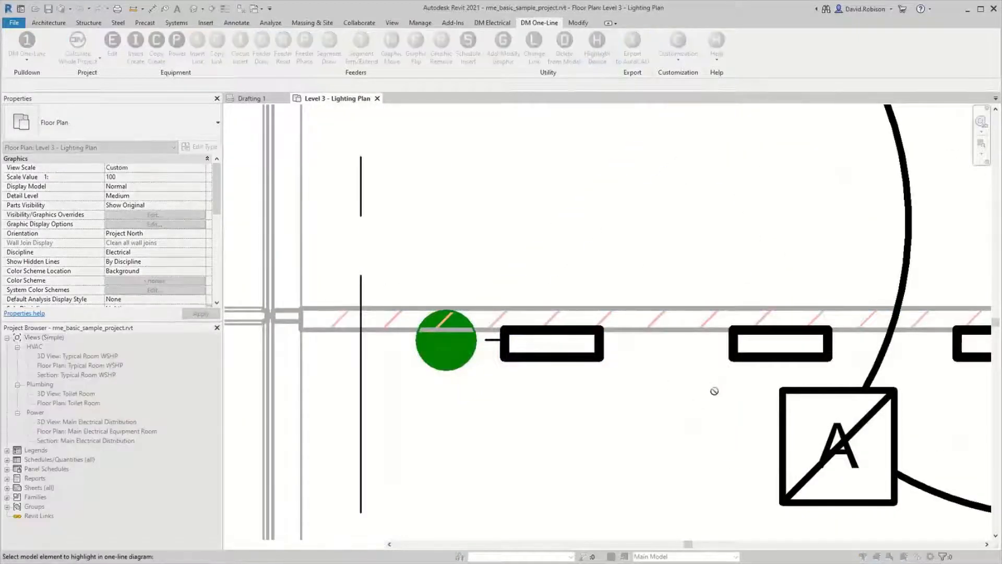
click(580, 360)
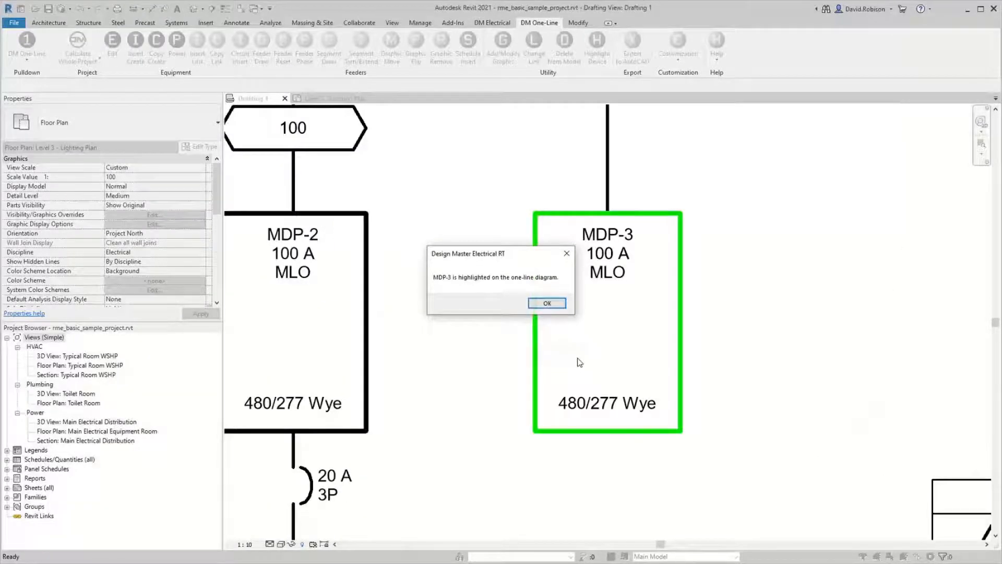
click(547, 303)
click(609, 337)
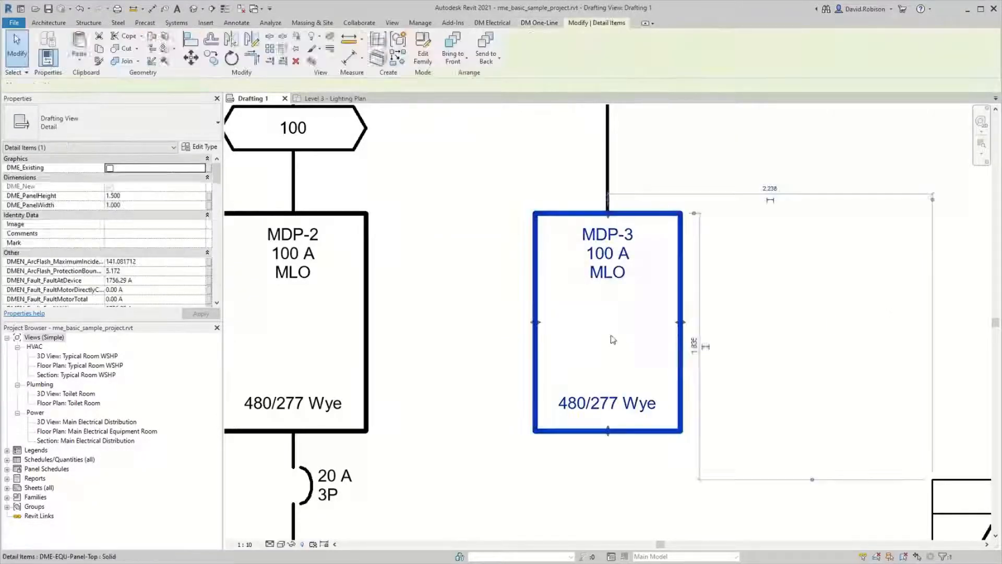
scroll(610, 334, down, 2)
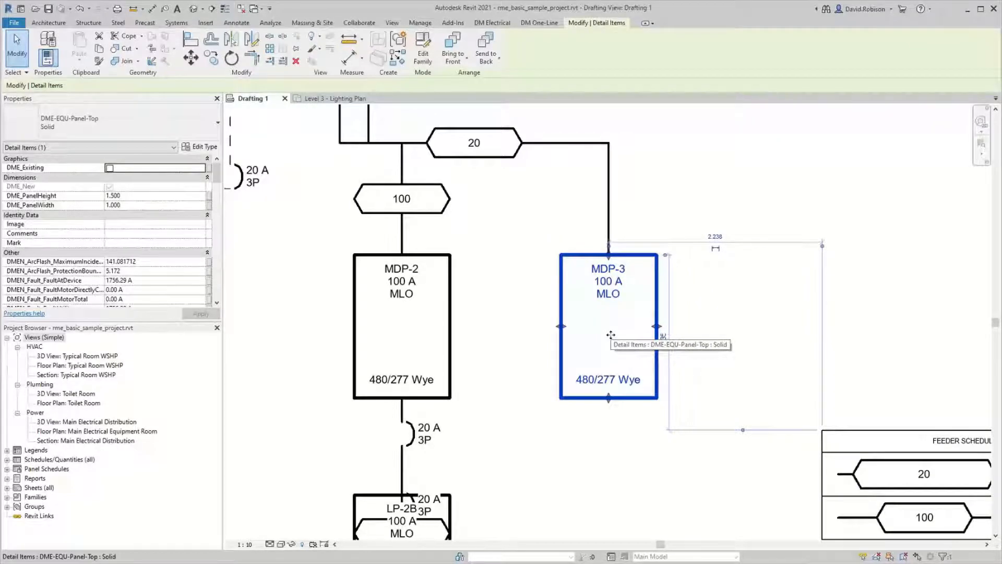
key(Escape)
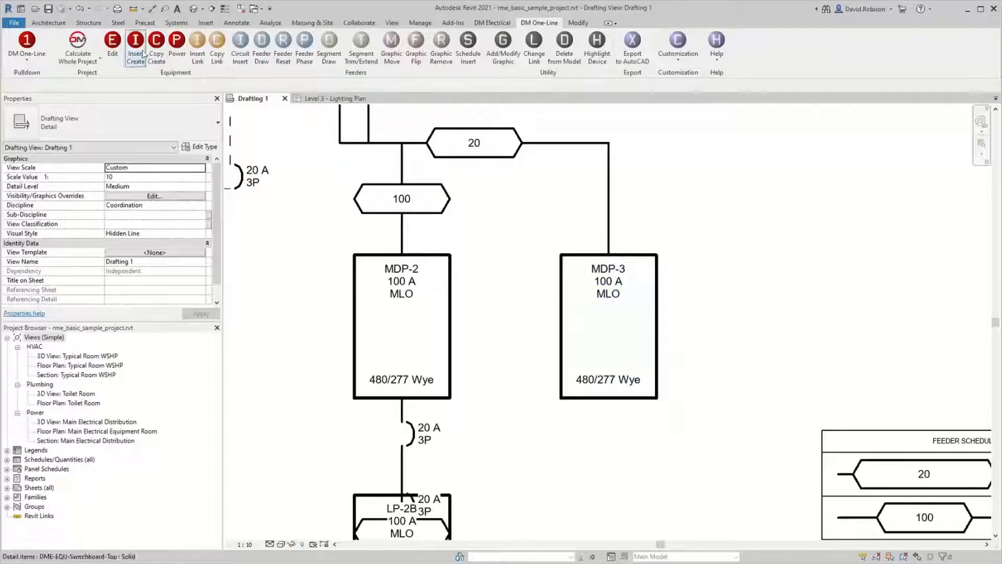
Step: Browse the transformer graphics offered for inserting linked distribution equipment, and cancel the insertion
click(197, 51)
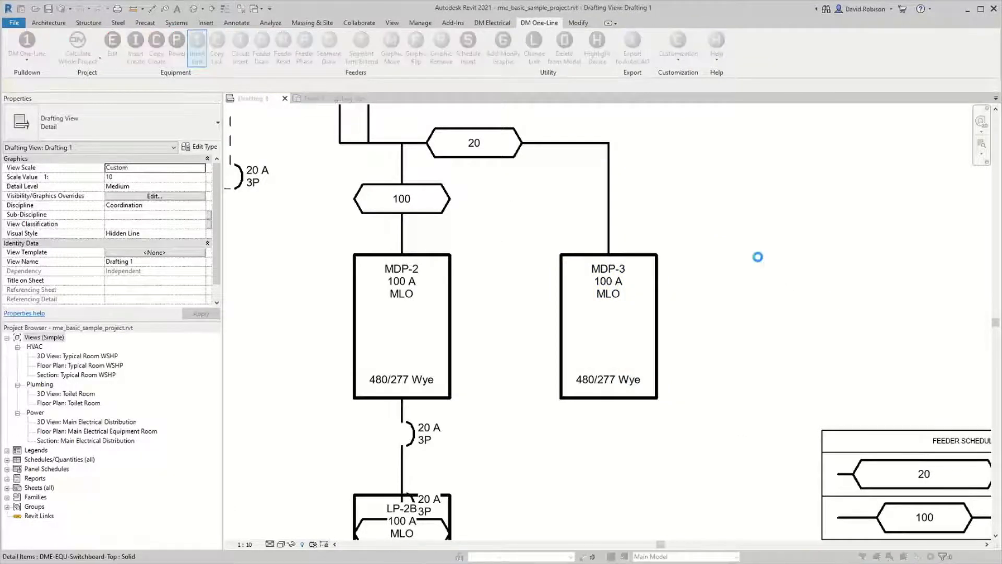
drag(749, 121, 437, 113)
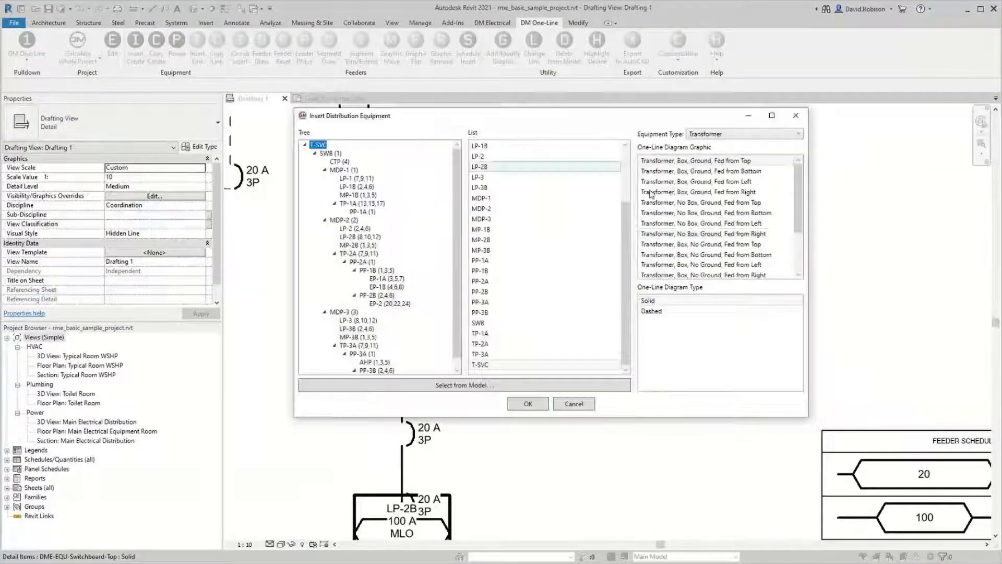
scroll(757, 198, down, 2)
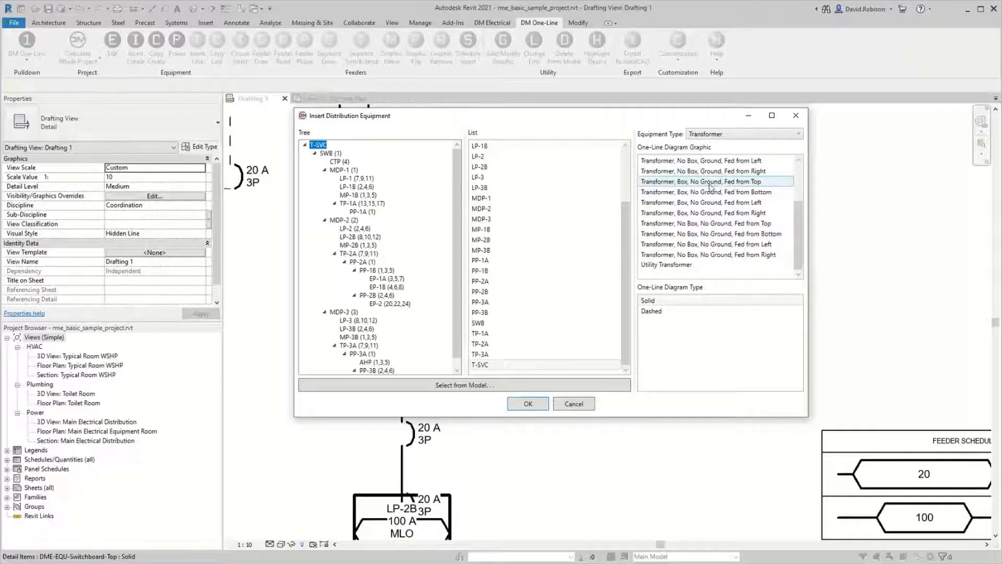
click(574, 403)
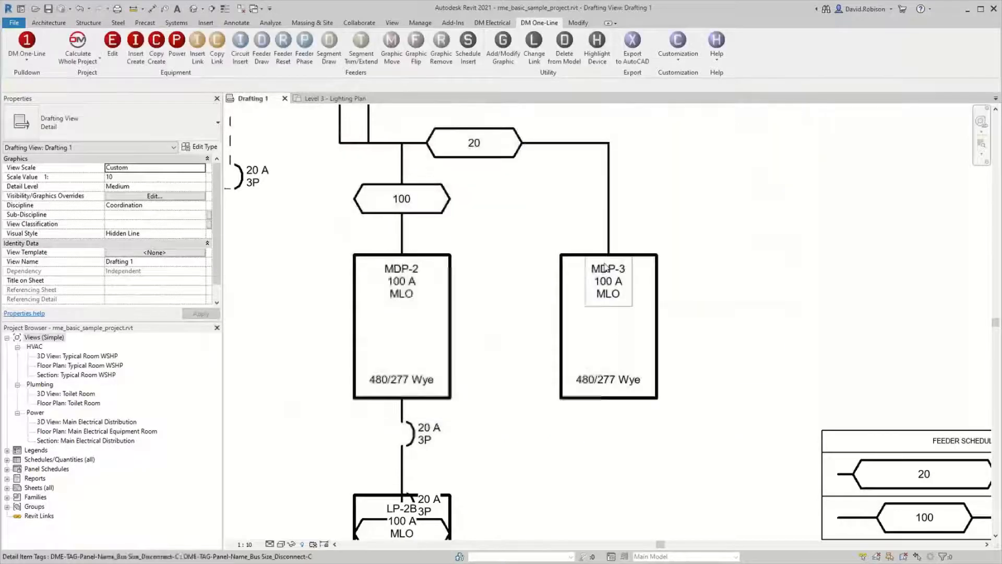
Step: Change the MDP-3 panel's one-line diagram graphic to a thin solid outline like MDP-1's
click(585, 361)
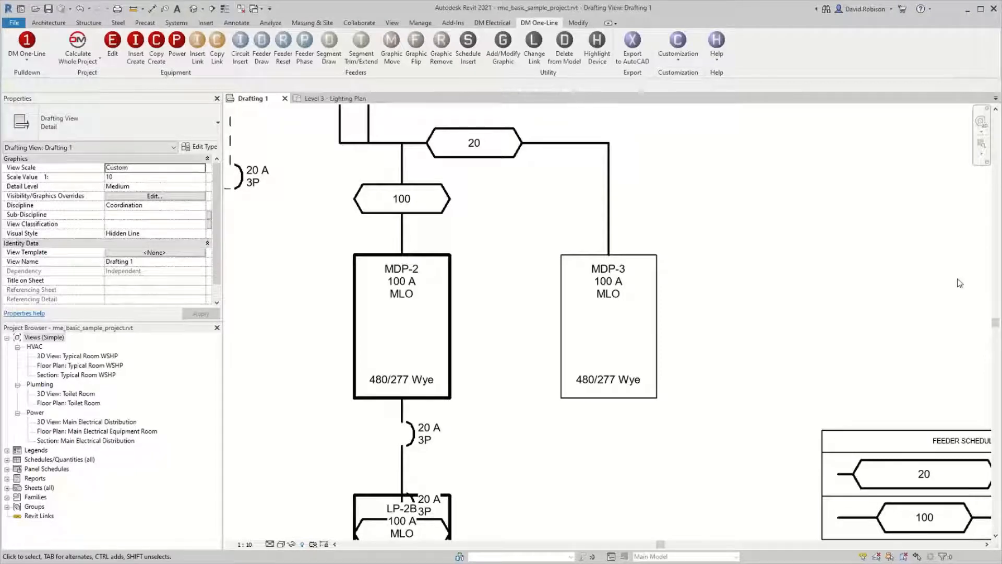
scroll(747, 306, down, 3)
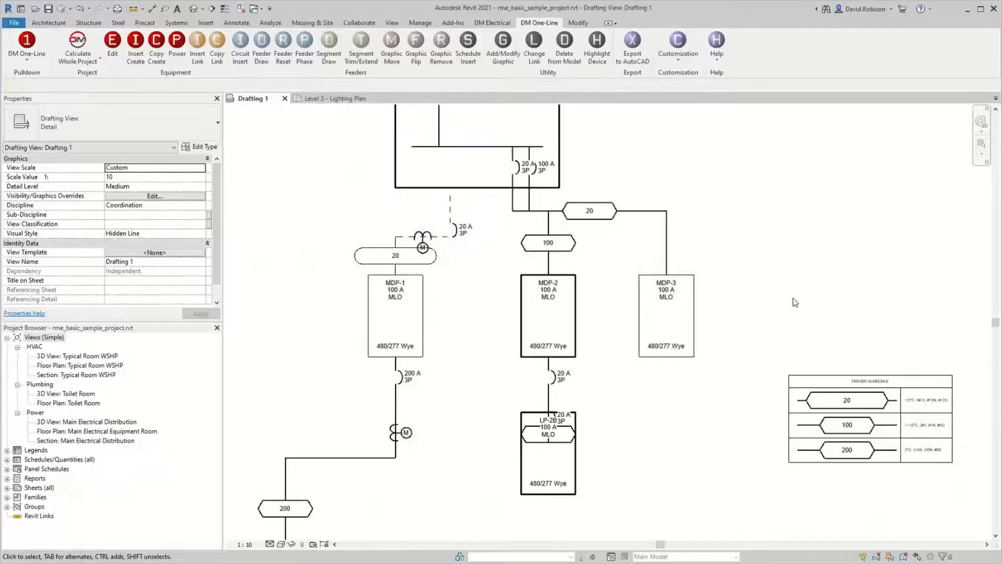
middle_drag(793, 239, 690, 263)
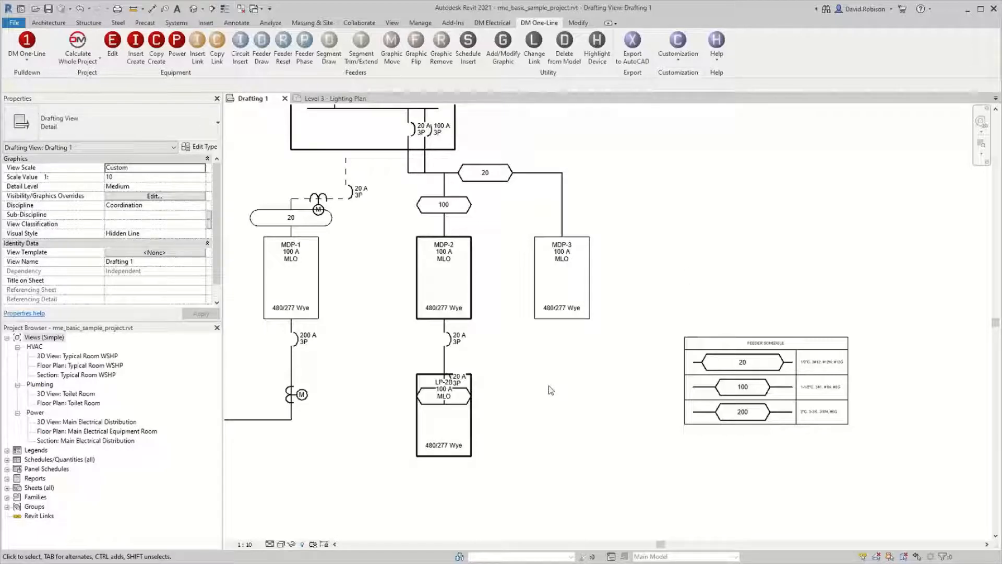
Step: Set the LP-1 panel's bus size to 150 and finish the panel edit
middle_drag(397, 361, 617, 289)
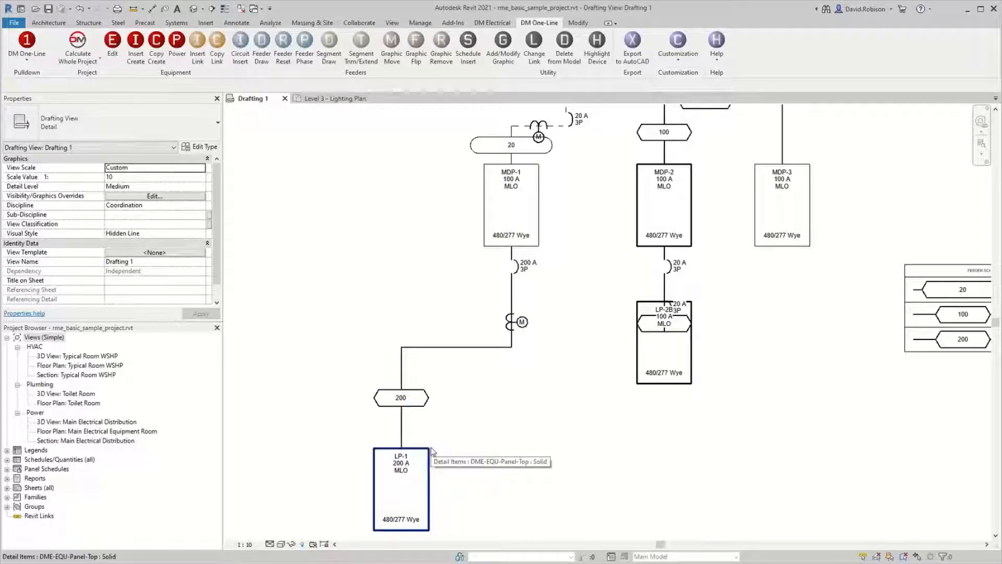
click(117, 51)
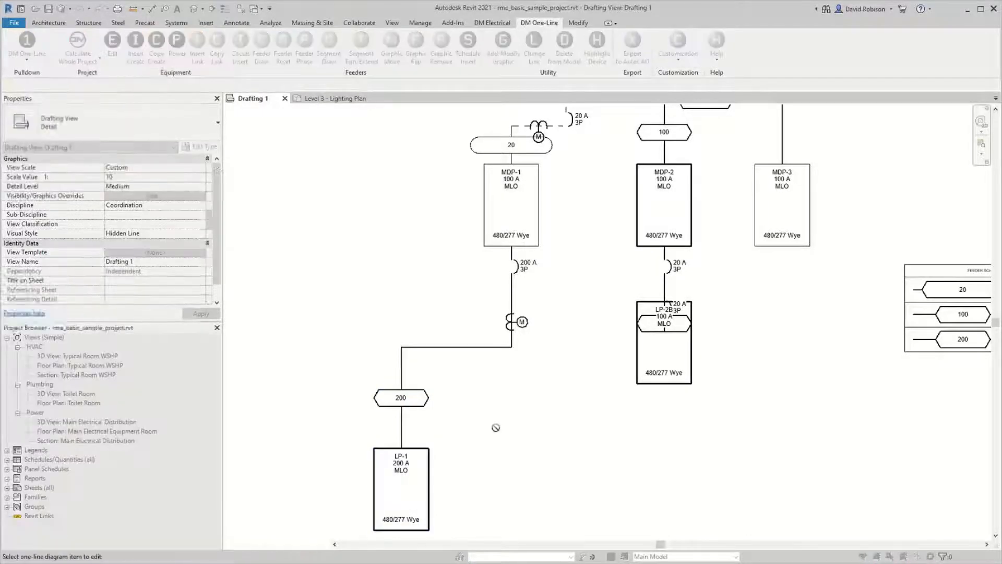
click(423, 452)
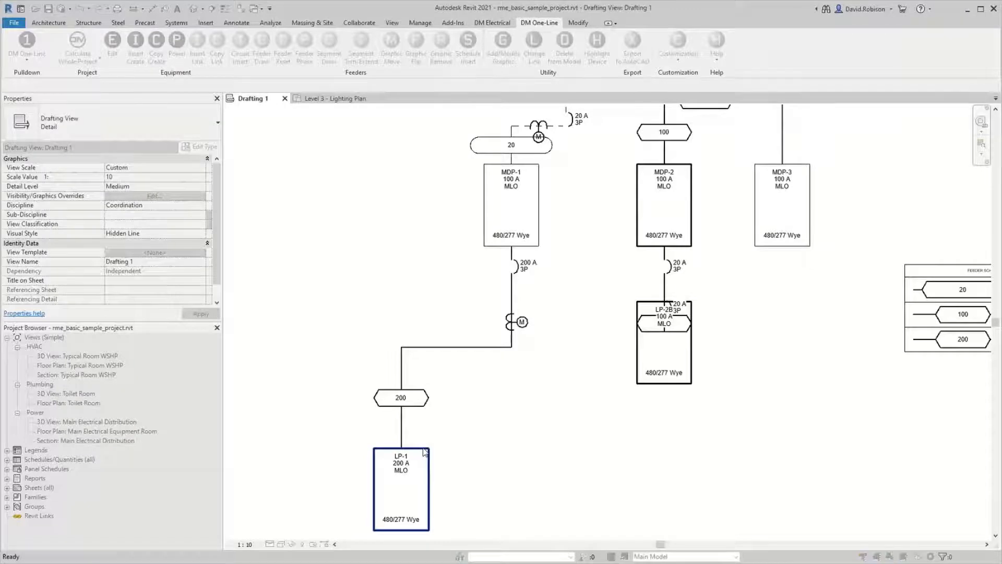
click(272, 130)
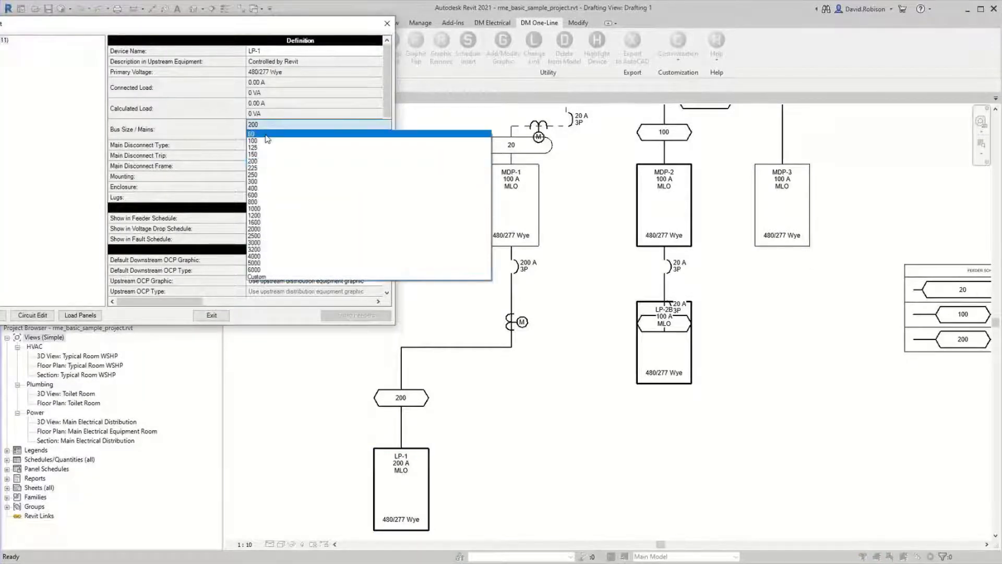
click(284, 137)
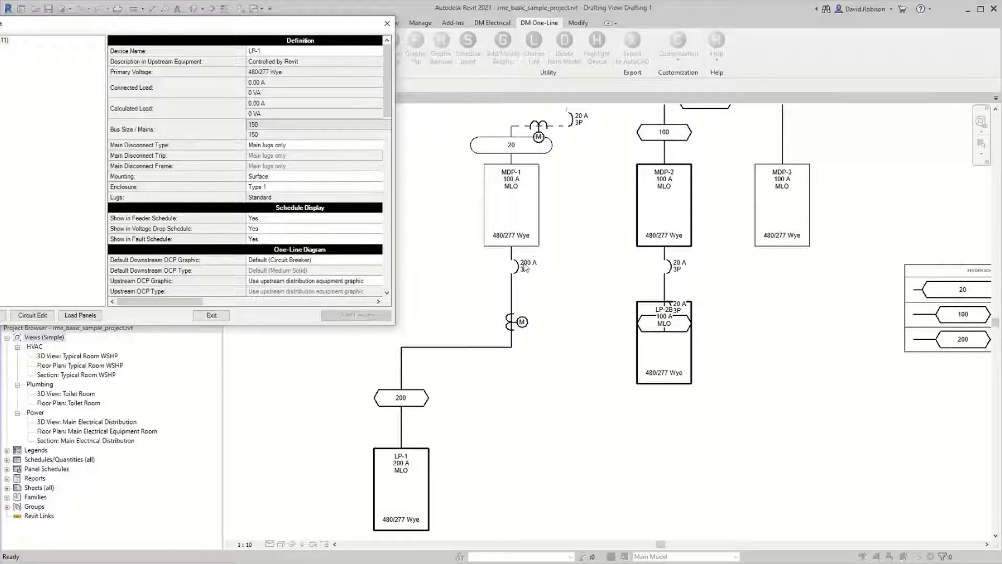
click(221, 316)
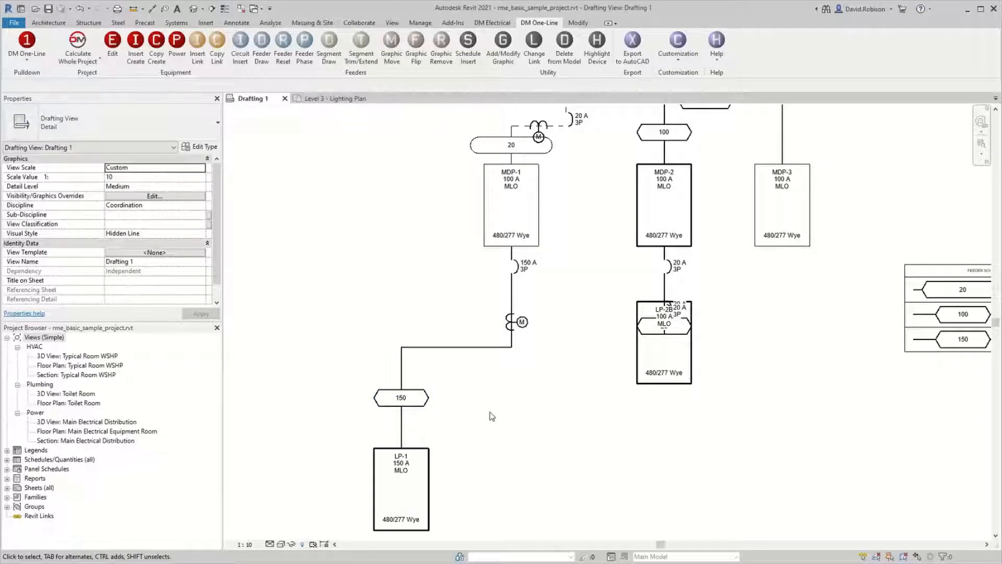
Step: Check the feeder schedule beside the diagram, and set the MDP-3 panel's bus size to 125
middle_drag(545, 419, 351, 345)
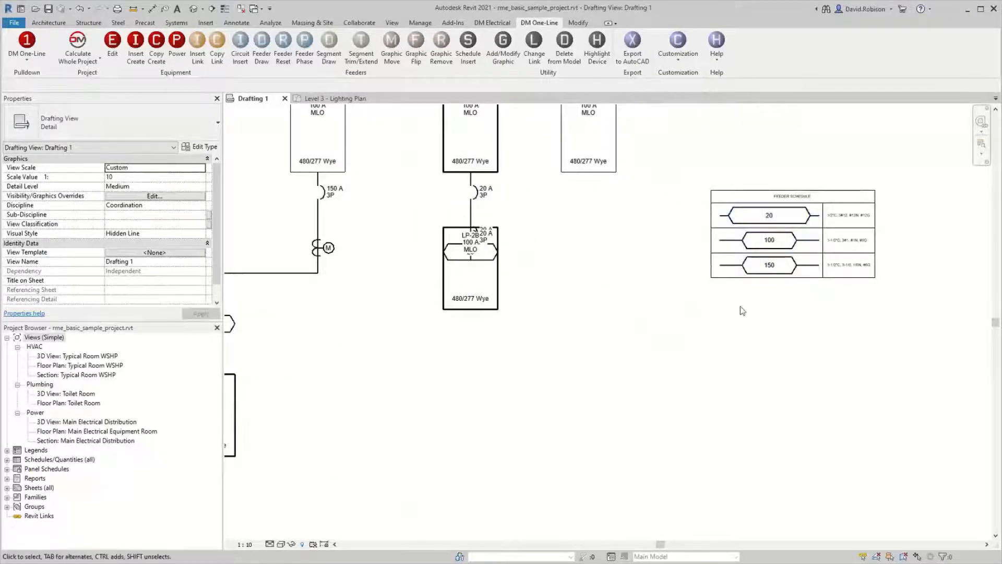
scroll(673, 292, down, 2)
scroll(673, 294, up, 4)
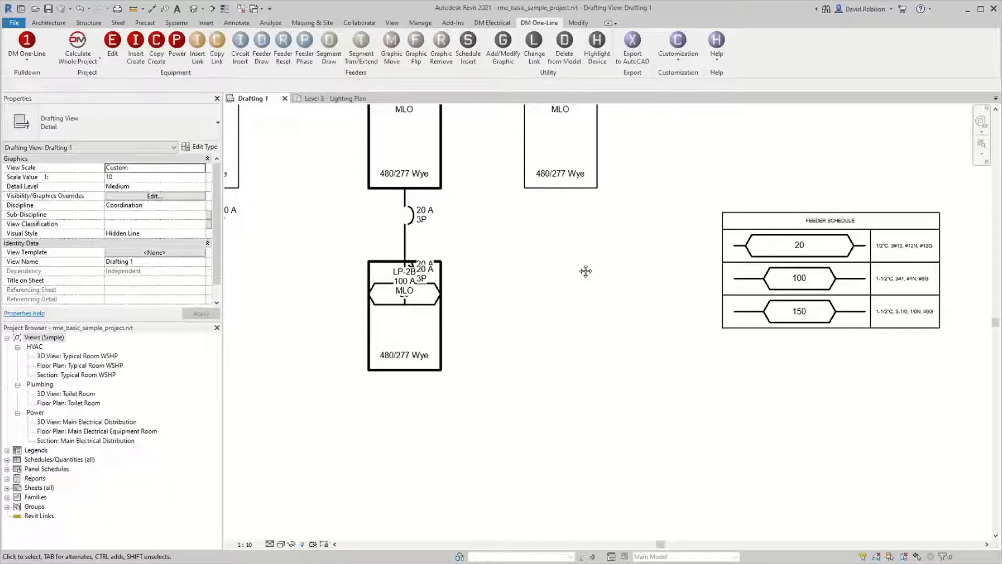
middle_drag(586, 271, 631, 326)
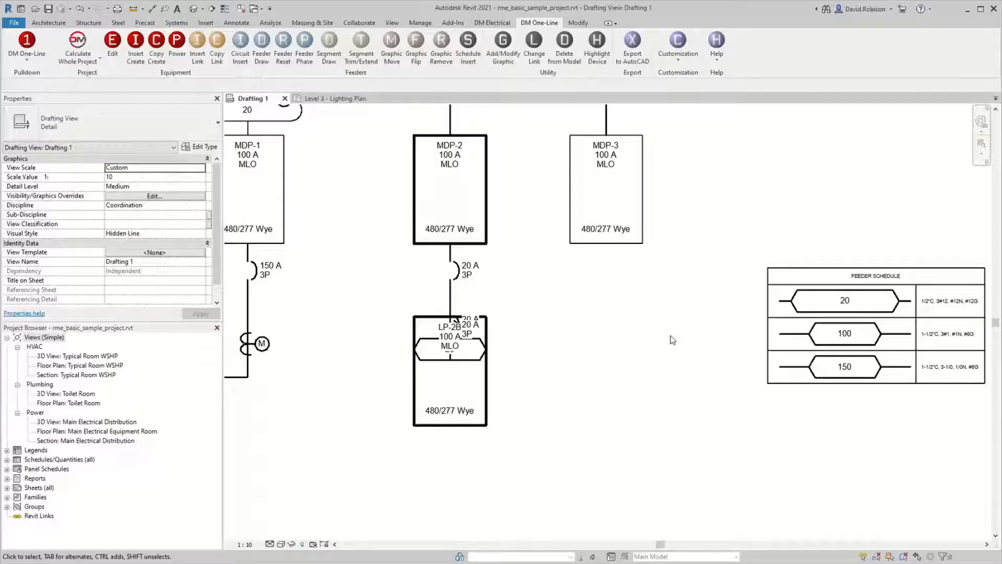
scroll(672, 340, down, 2)
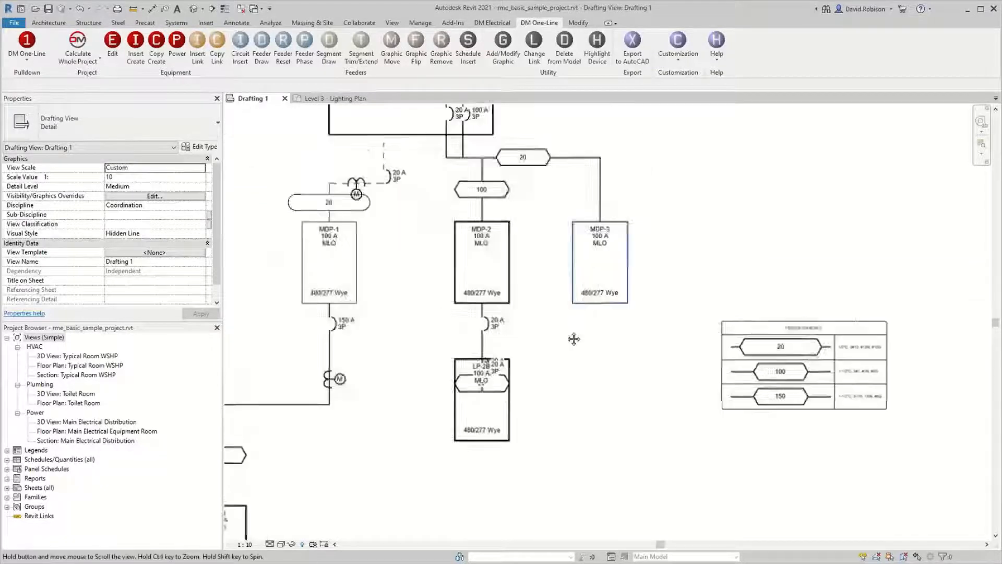
click(136, 59)
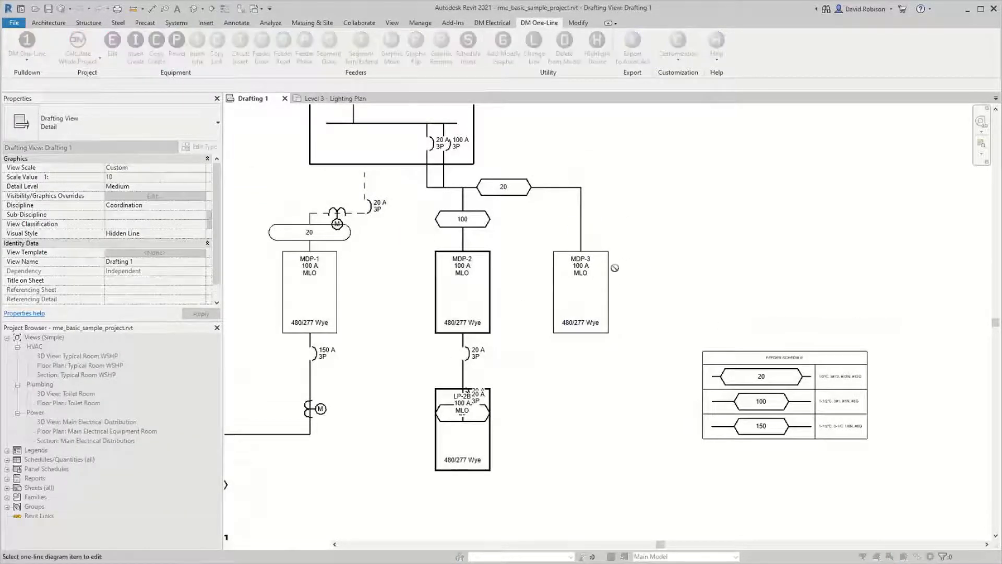
click(639, 326)
click(314, 138)
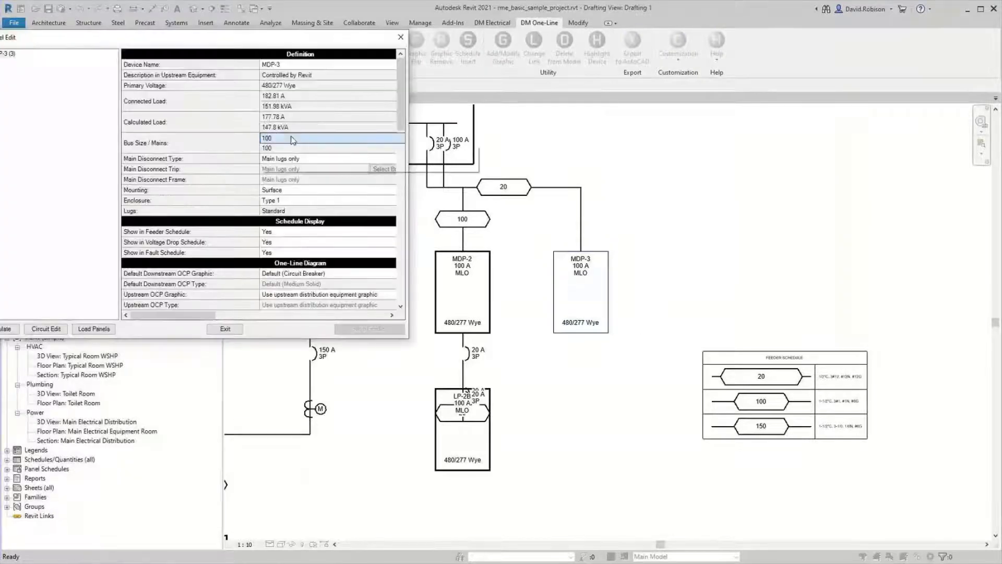
click(277, 162)
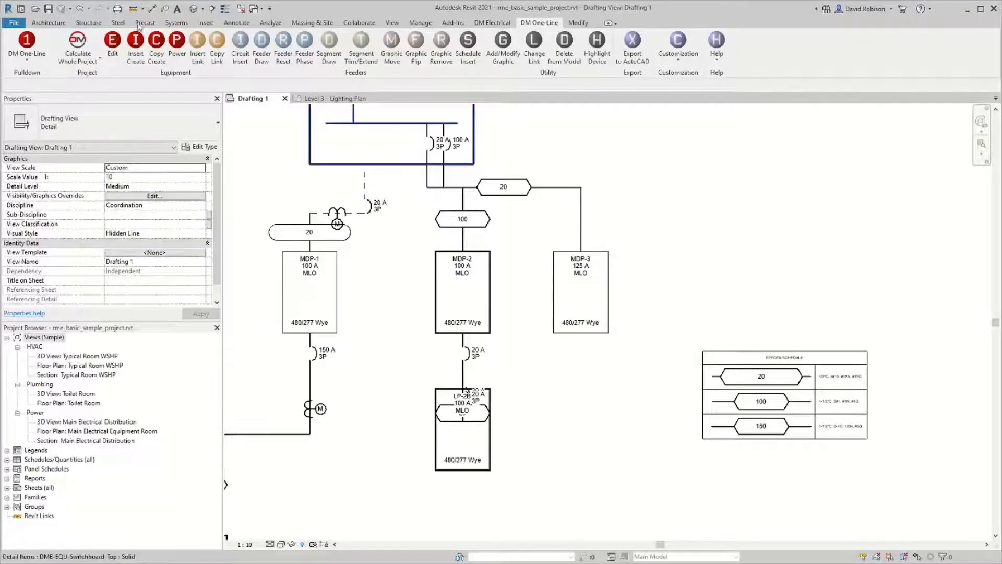
Step: Set MDP-3's upstream OCP trip to same as main disconnect or bus size, and update the feeder schedule on the diagram
click(112, 42)
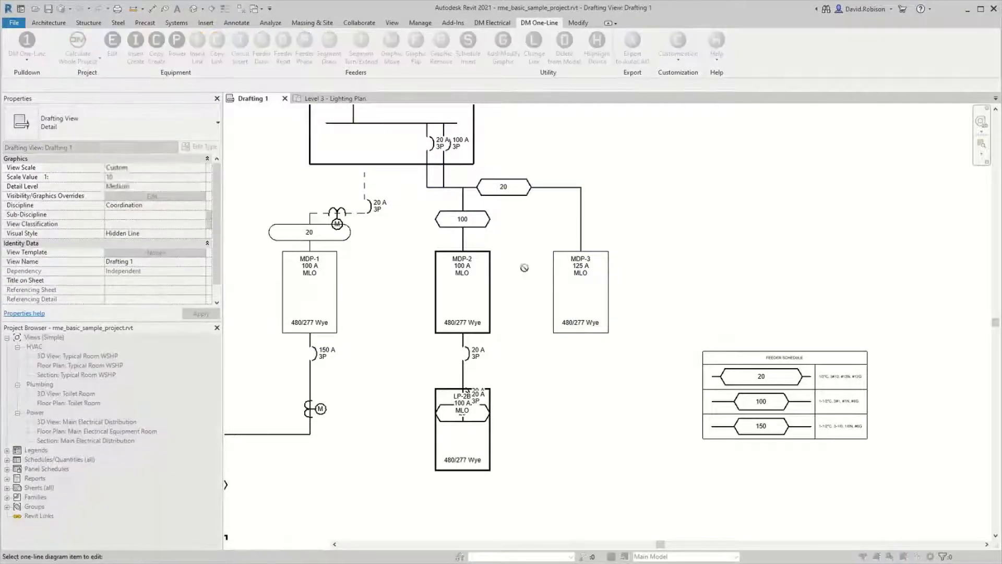
click(554, 256)
scroll(310, 256, down, 4)
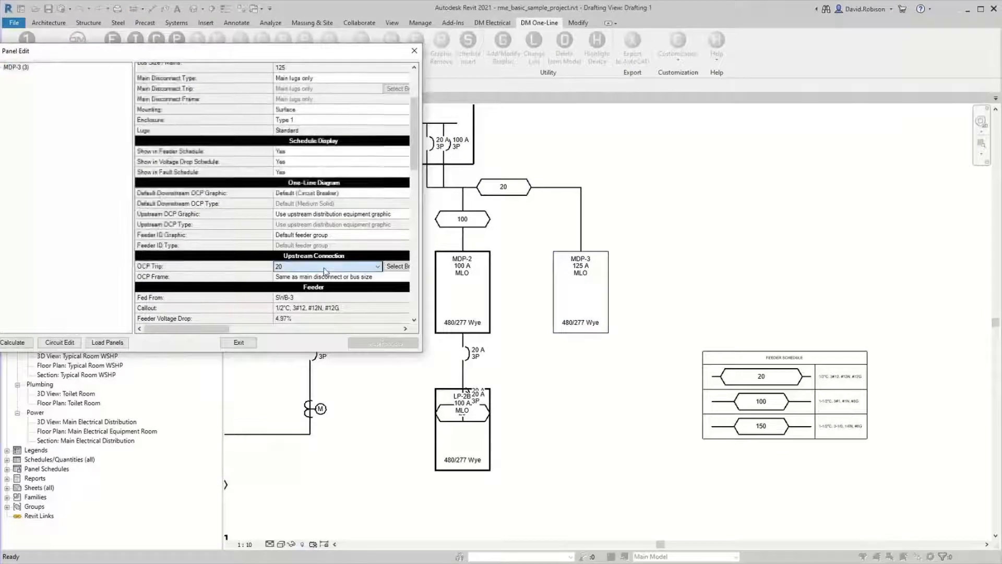
click(323, 267)
scroll(307, 278, up, 1)
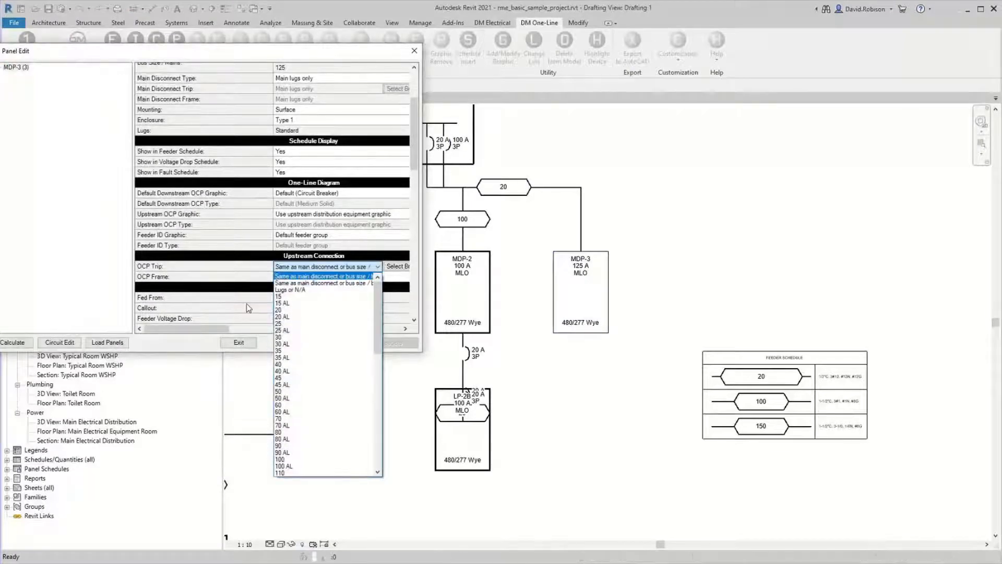
click(241, 345)
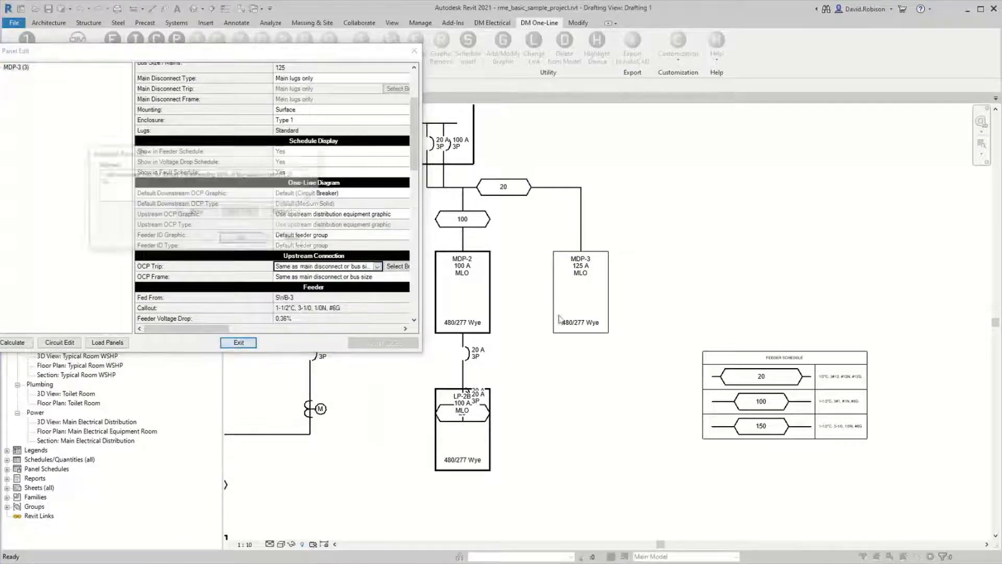
click(243, 238)
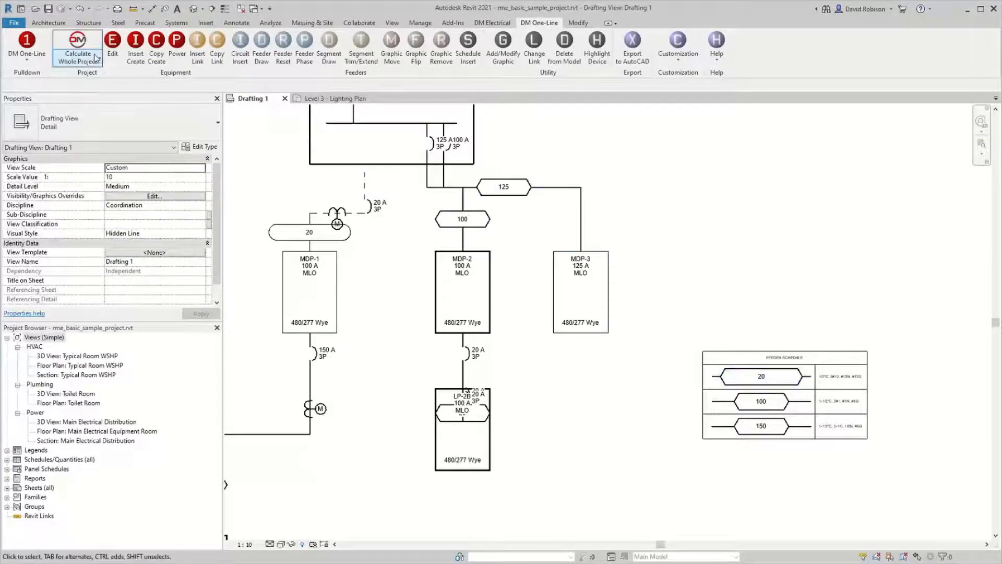
click(469, 51)
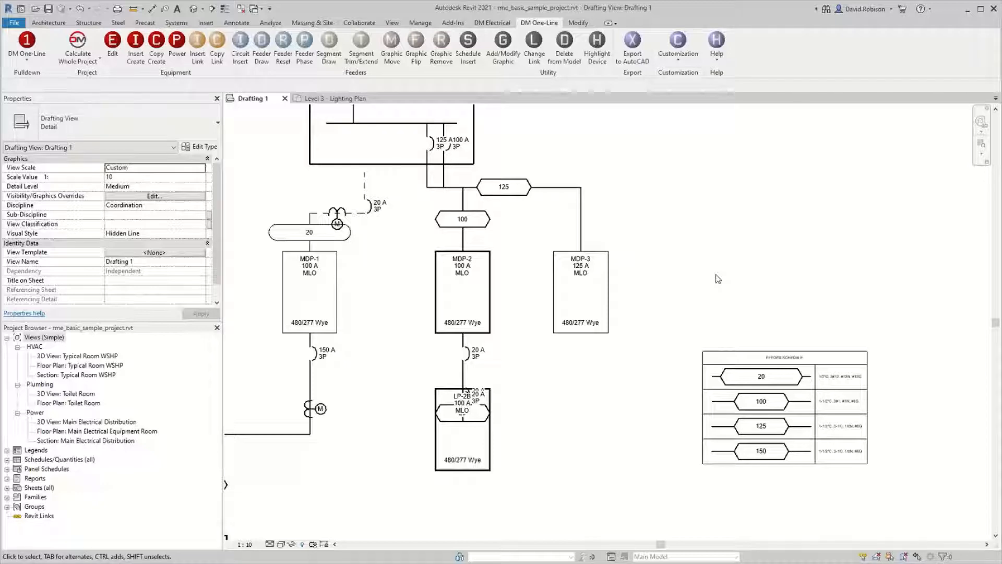
Step: Review the one-line diagram and feeder ID settings in the project options without changing them
click(677, 42)
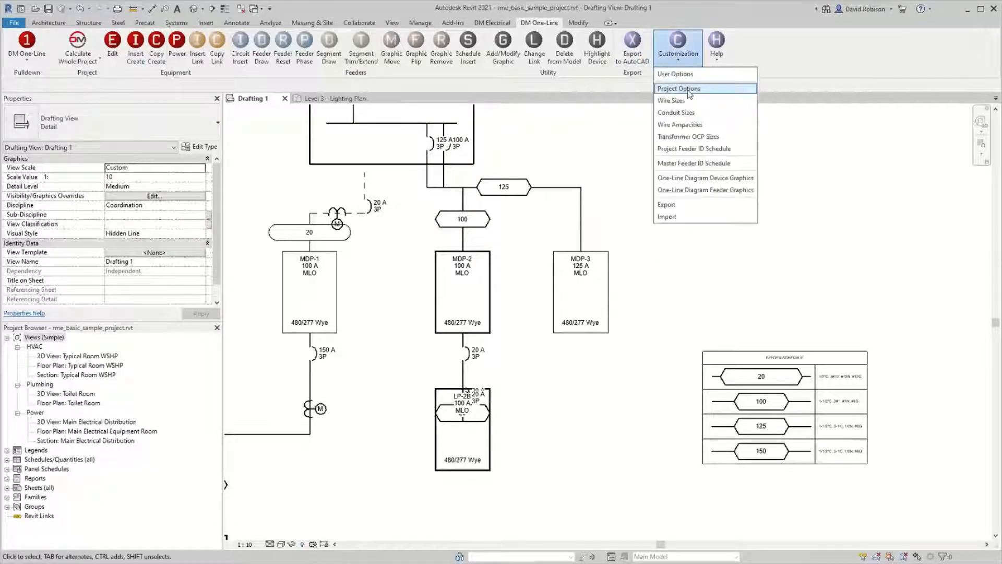
click(678, 95)
scroll(360, 133, down, 10)
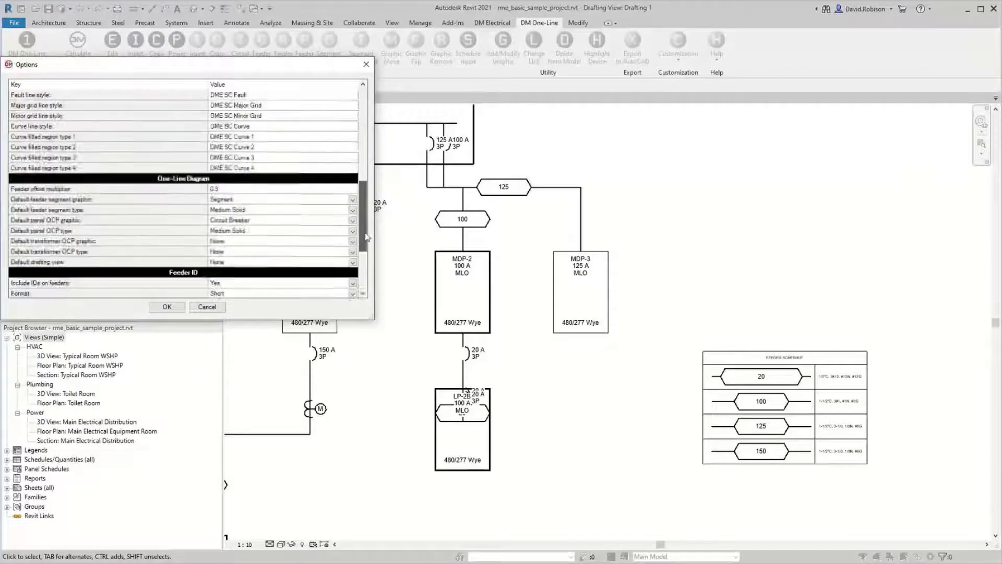
click(208, 308)
Step: Delete all feeder entries from the General group of the project feeder ID schedule and accept the change
click(686, 53)
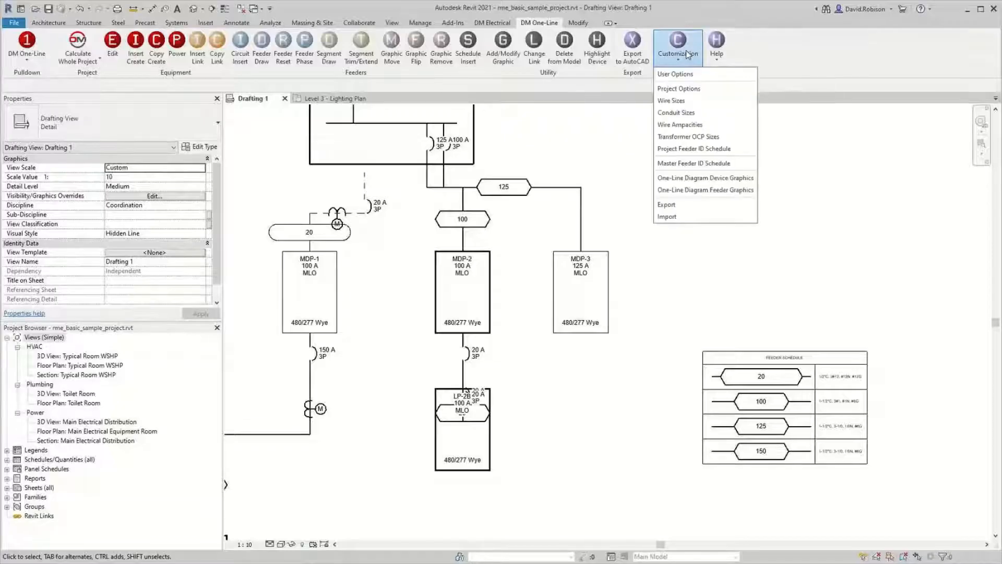
click(693, 149)
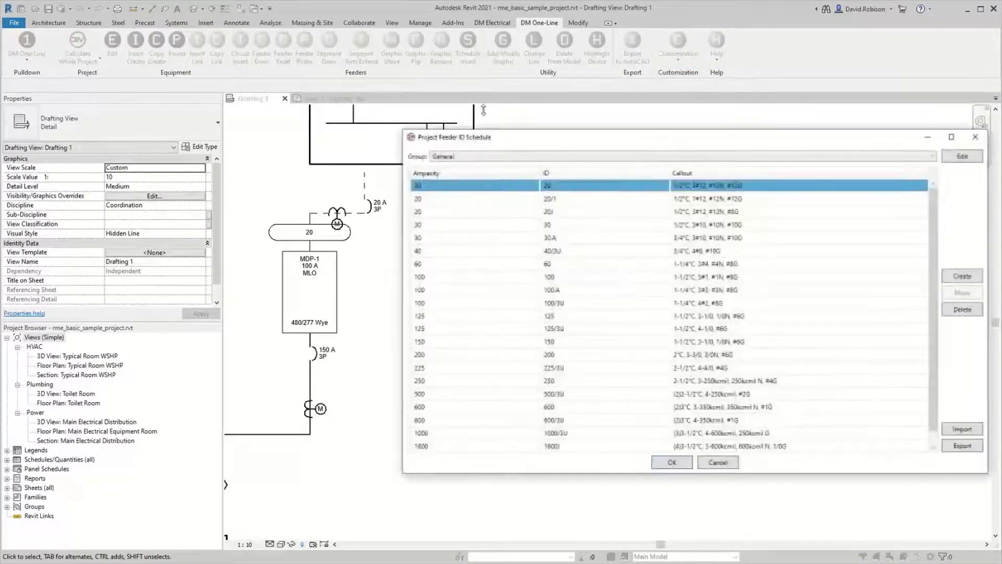
drag(542, 141, 384, 74)
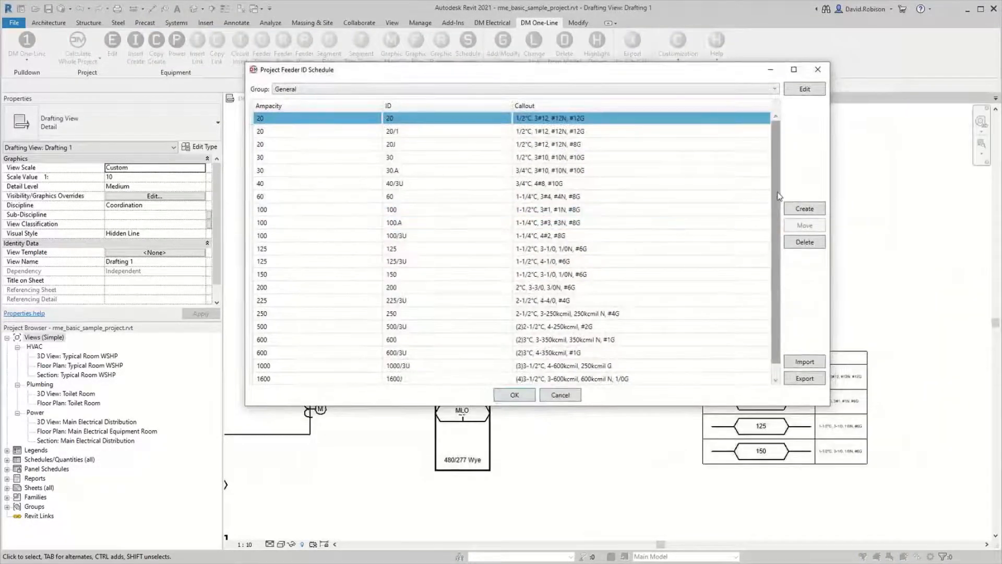
scroll(777, 281, down, 1)
scroll(781, 204, up, 1)
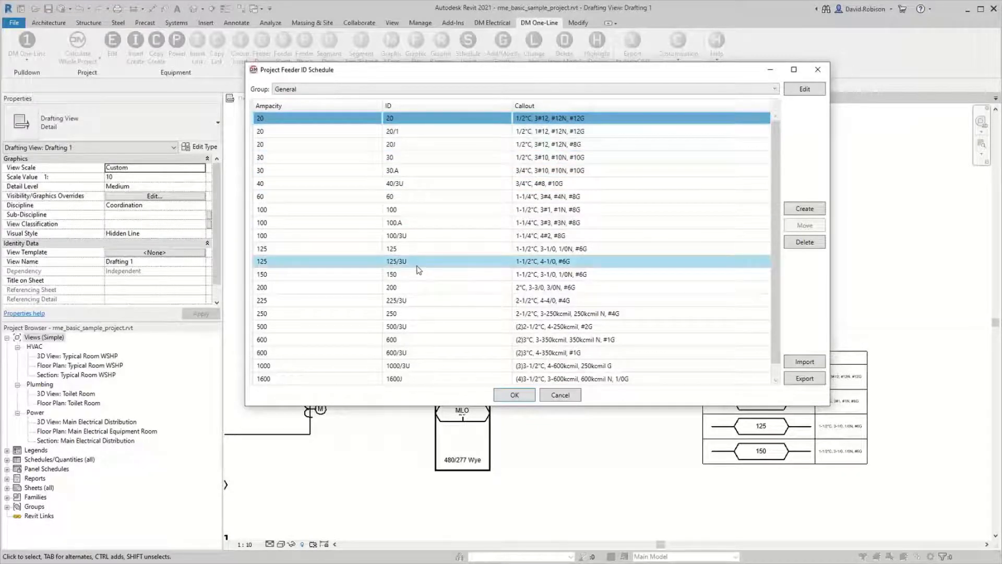
scroll(417, 268, down, 1)
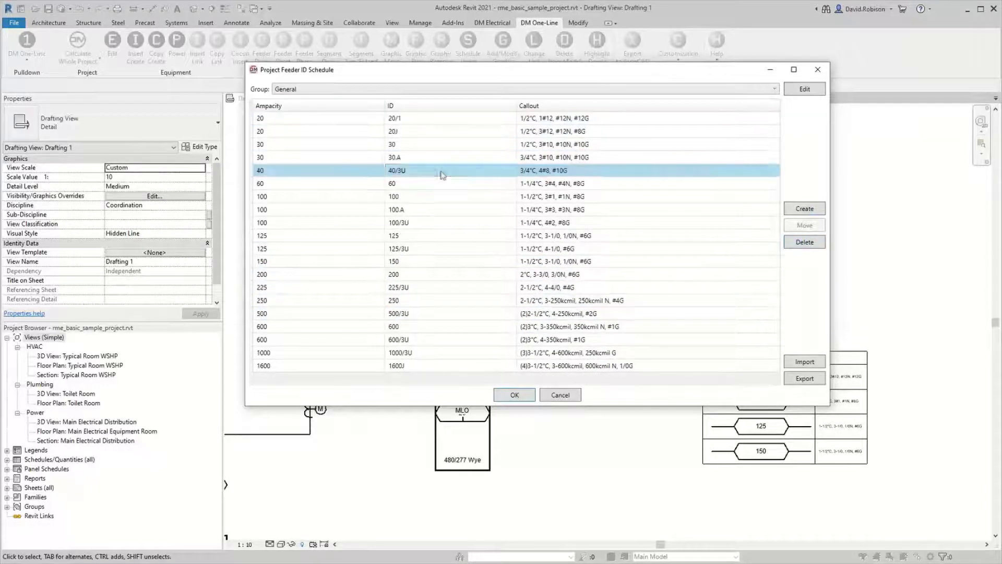
shift+click(439, 235)
click(799, 243)
shift+click(438, 236)
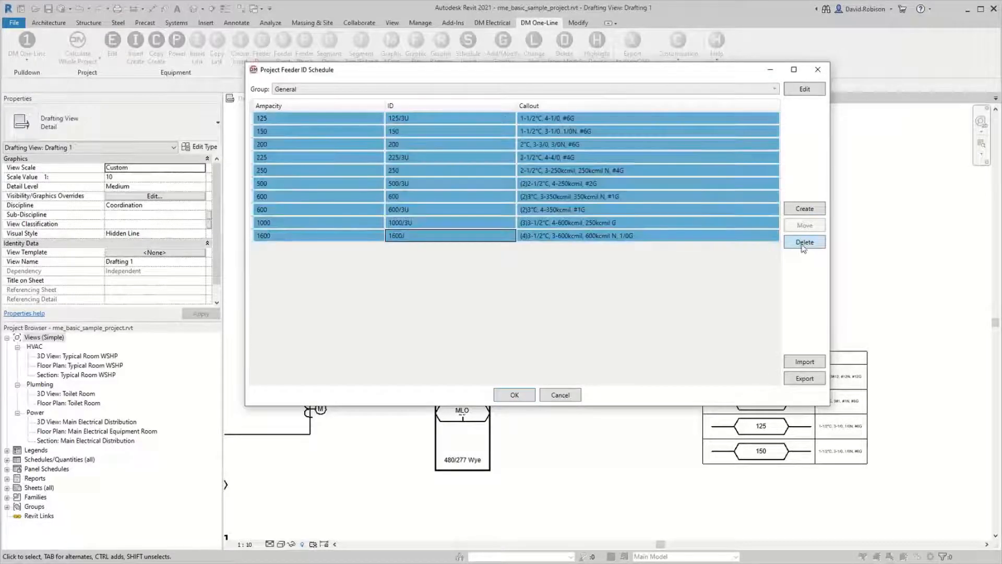
click(800, 244)
click(514, 395)
Step: Set the feeder ID format in the project options to Long and accept the change
click(678, 47)
click(699, 179)
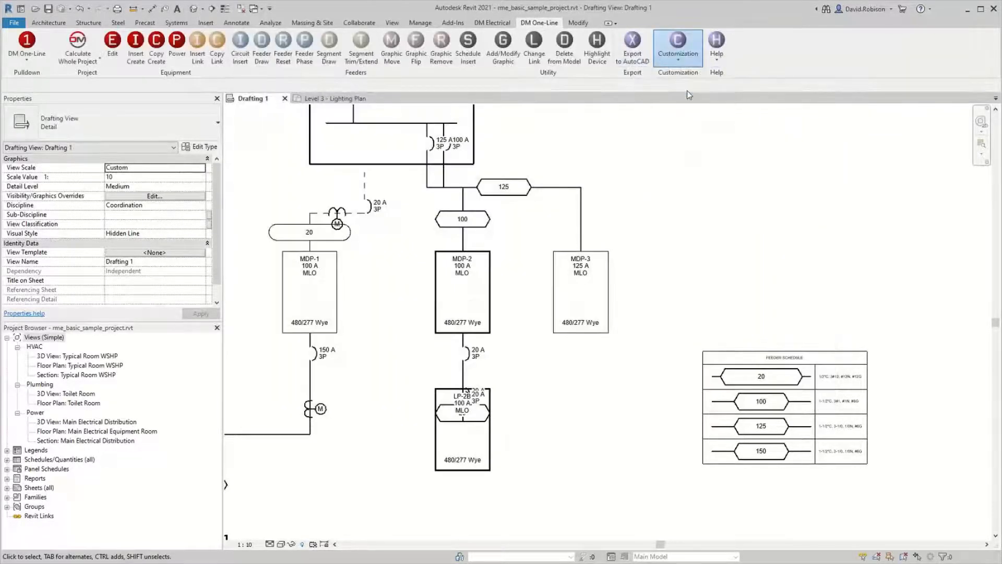
scroll(266, 270, down, 10)
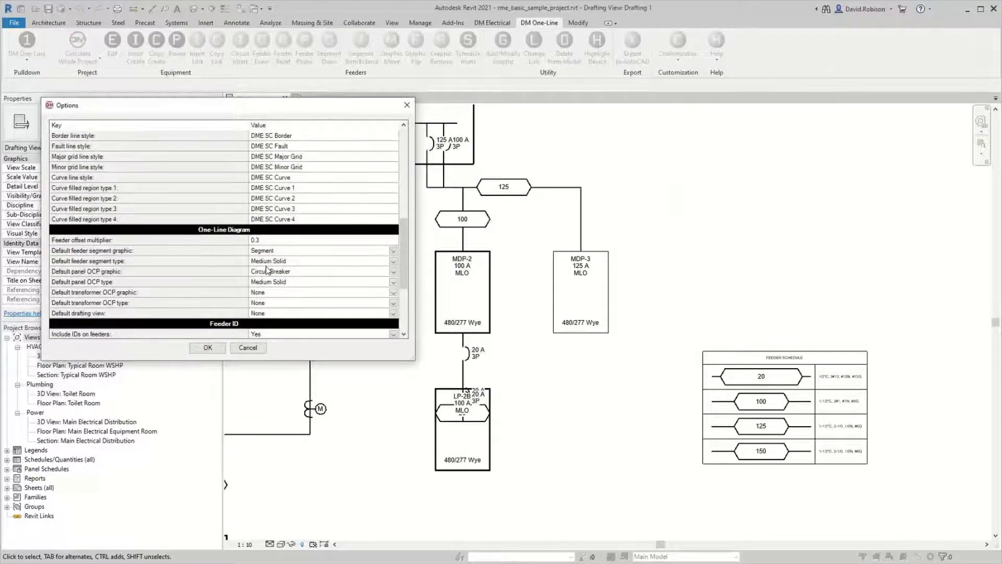
click(265, 231)
click(266, 248)
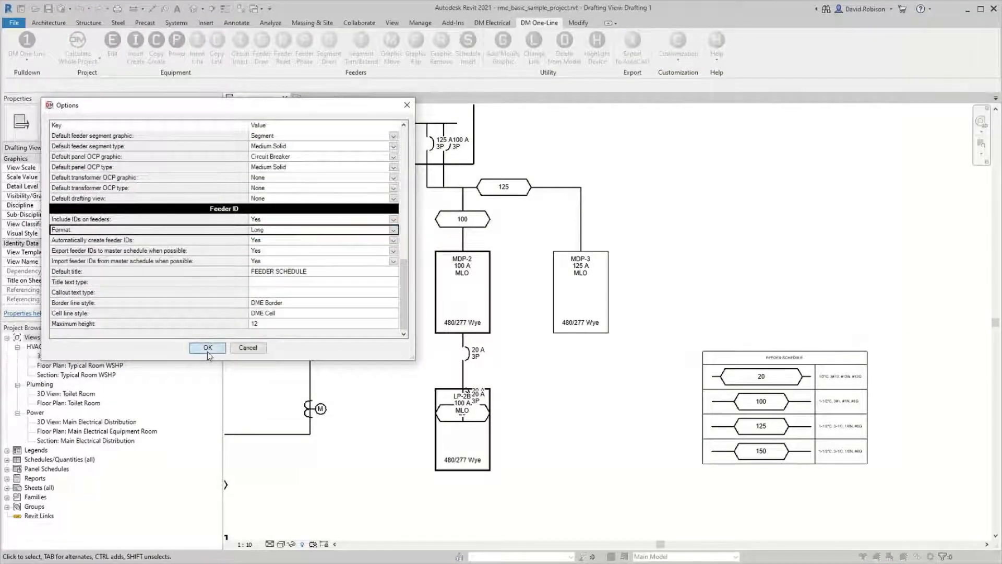
click(207, 347)
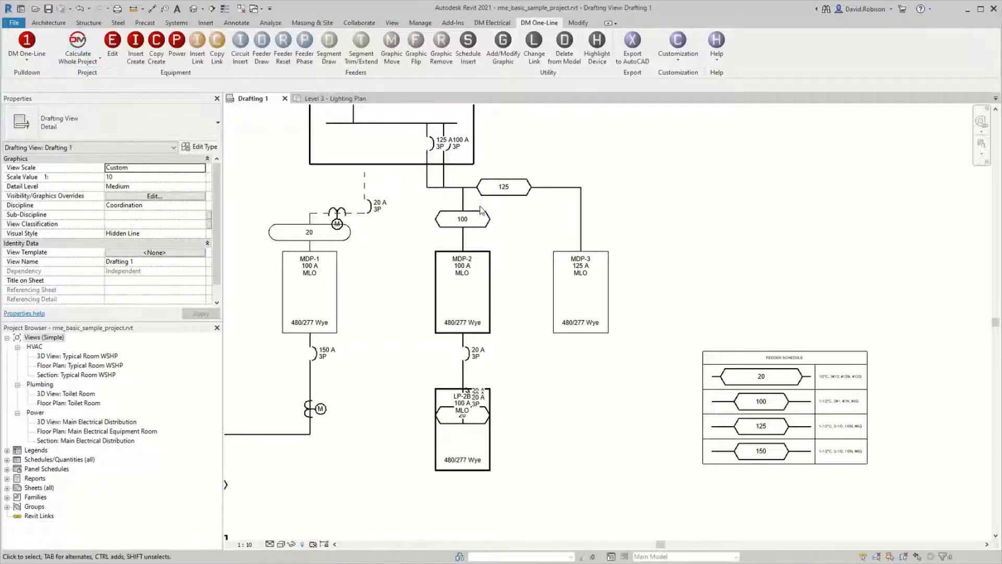
Step: Review the project options for exporting and importing feeder IDs to and from the master schedule, leaving the settings unchanged
click(678, 50)
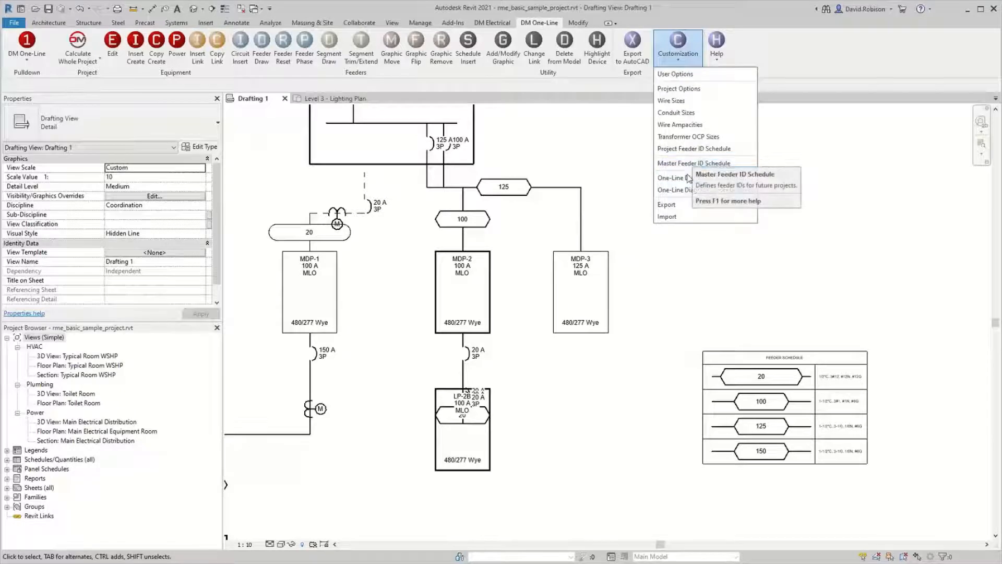
click(679, 89)
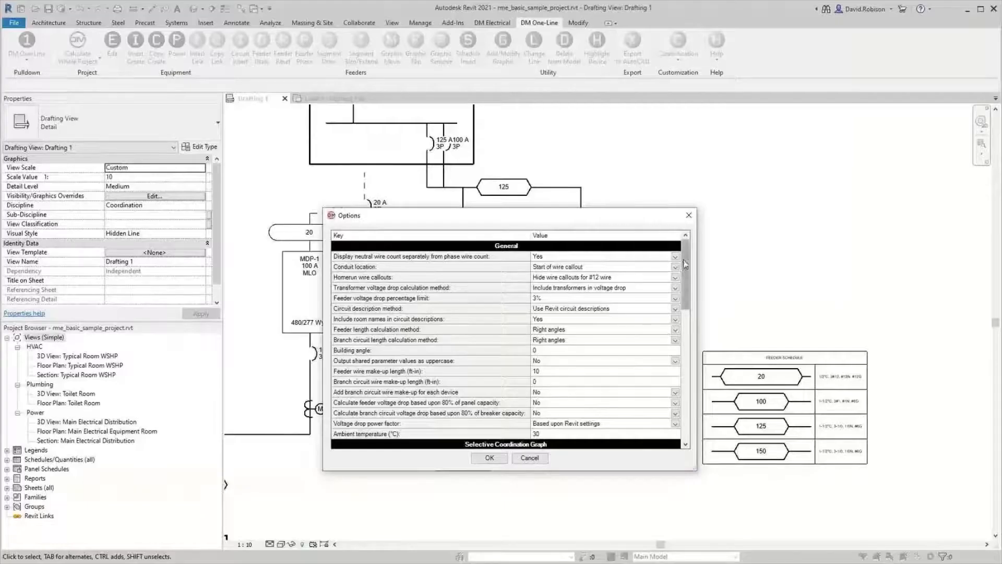
scroll(538, 453, down, 10)
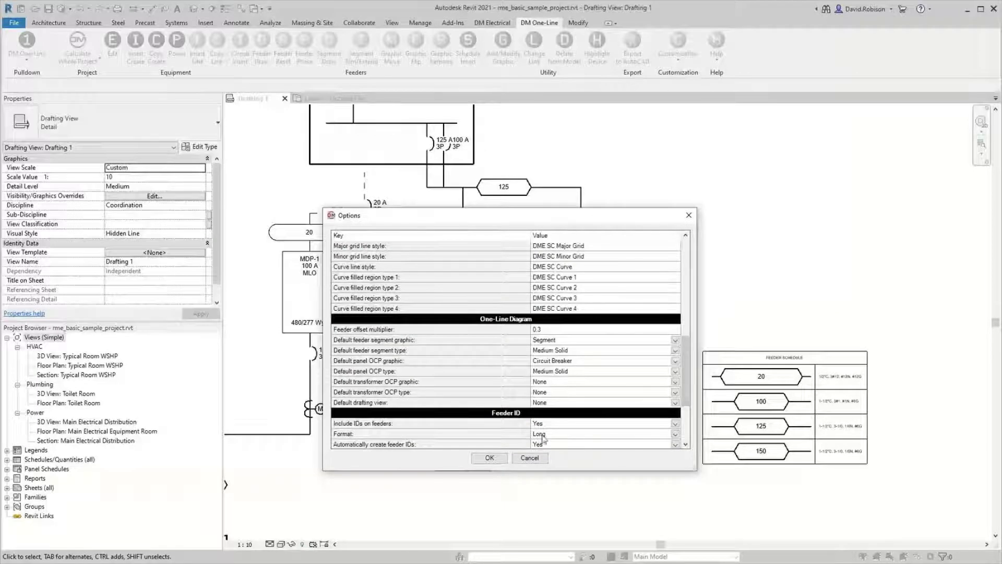
drag(546, 222, 558, 168)
scroll(522, 279, down, 3)
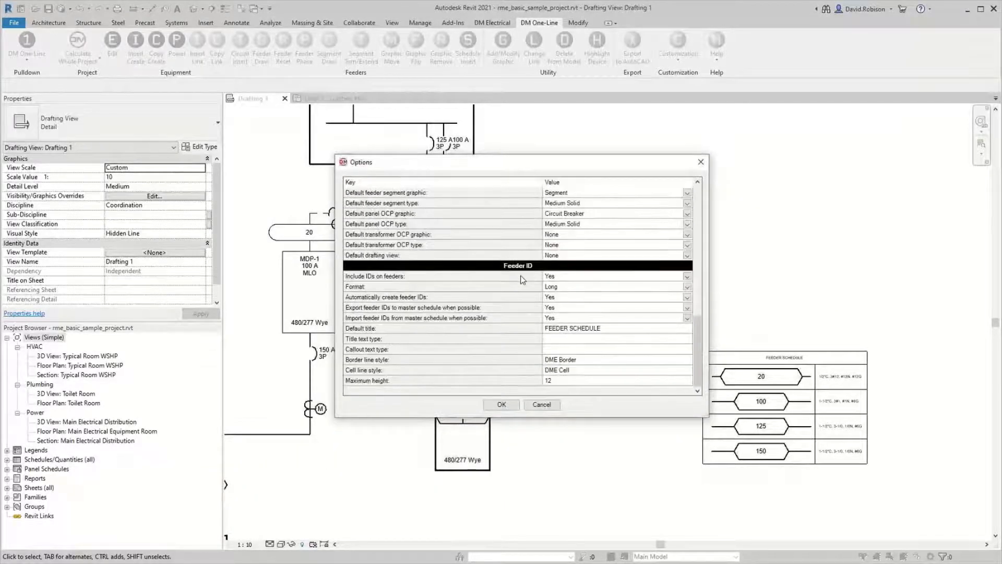
click(427, 308)
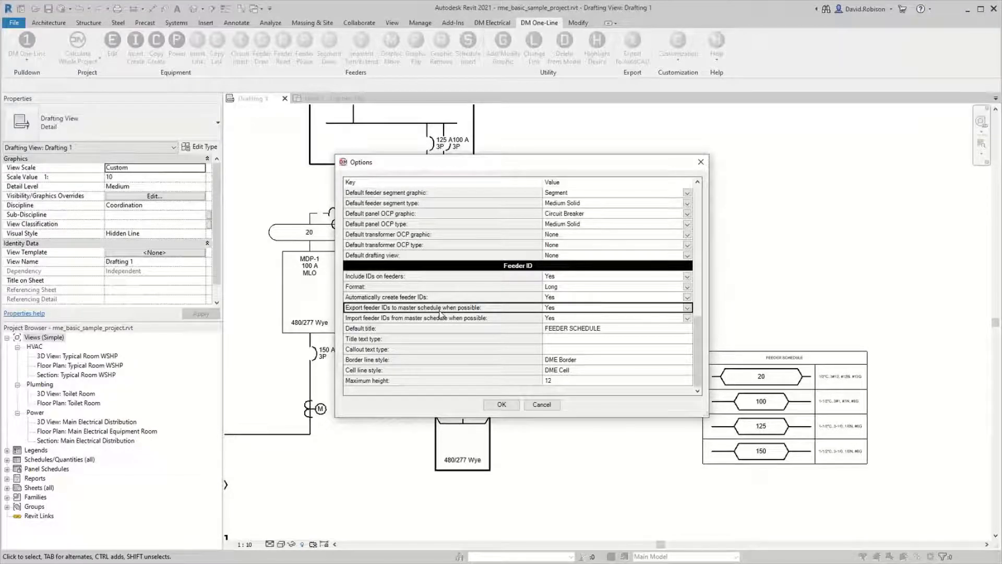
click(537, 408)
Step: Examine the General group's ampacities, IDs and callouts in the master feeder ID schedule, and close it without changes
click(678, 46)
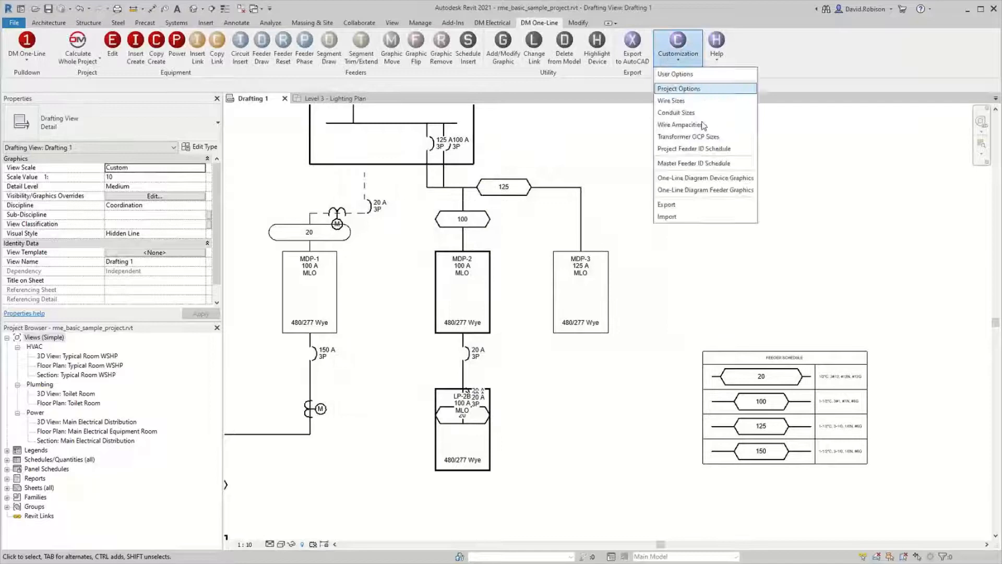
click(711, 163)
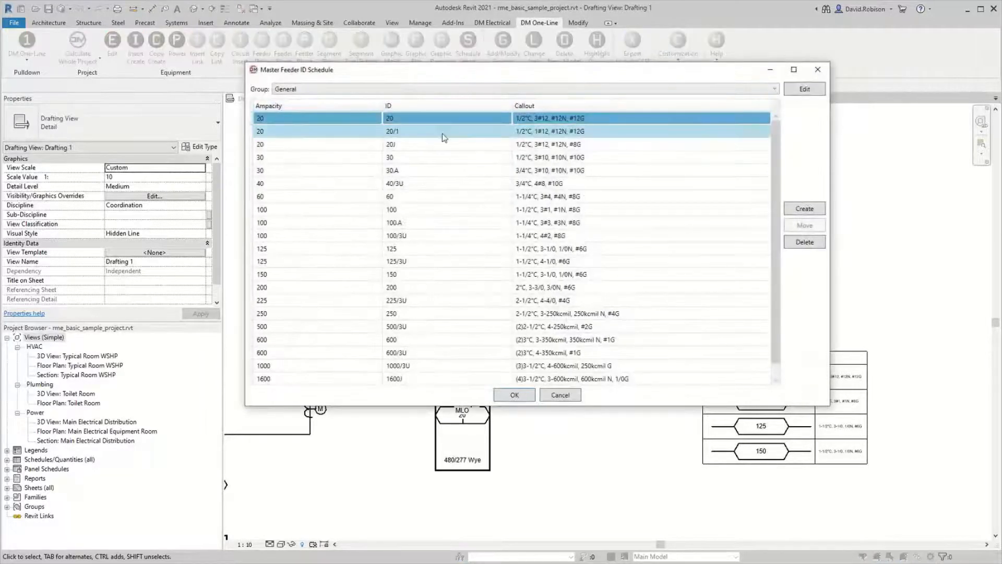
scroll(764, 145, down, 1)
scroll(763, 144, up, 1)
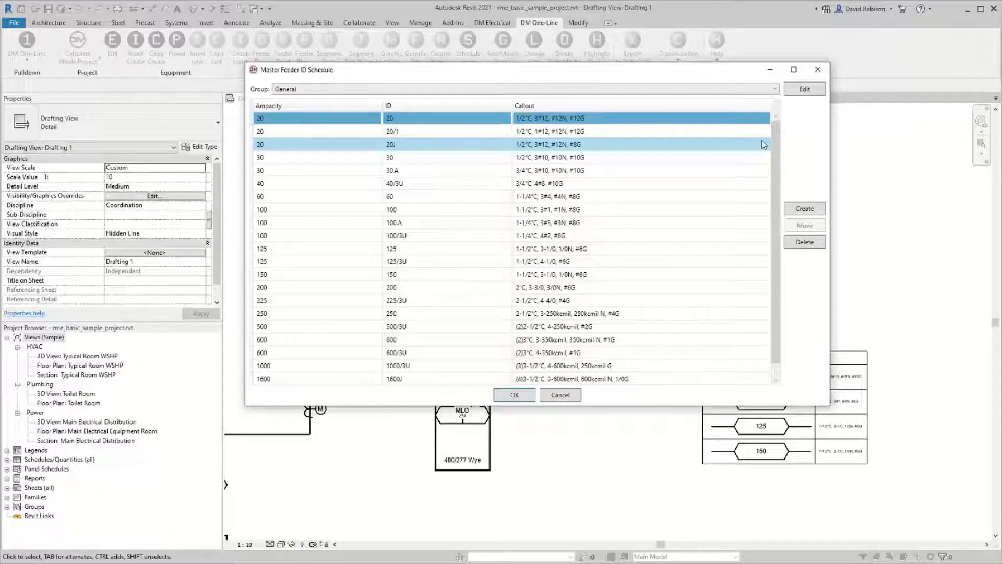
click(574, 395)
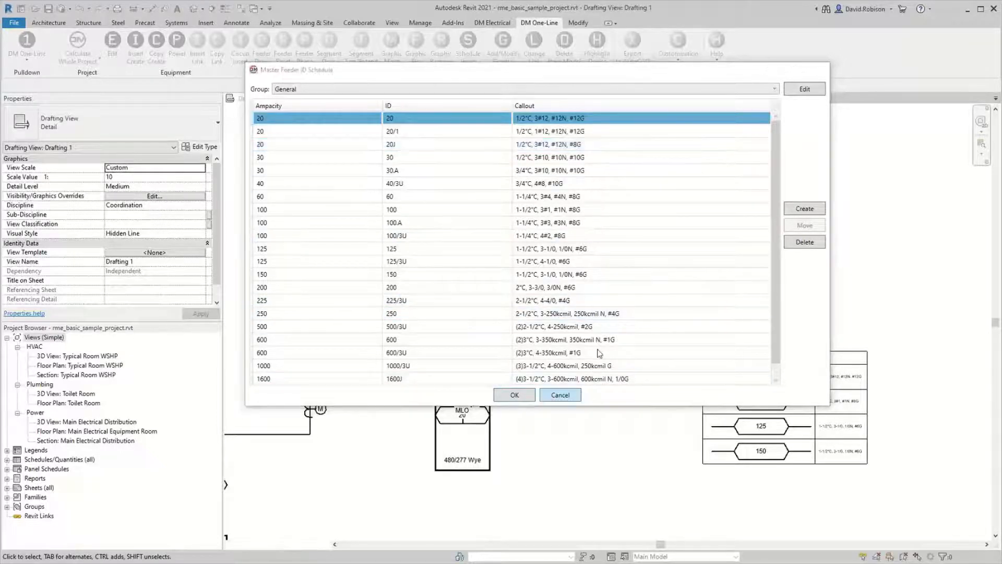
Step: In the project options, set both exporting feeder IDs to and importing feeder IDs from the master schedule to No
click(679, 59)
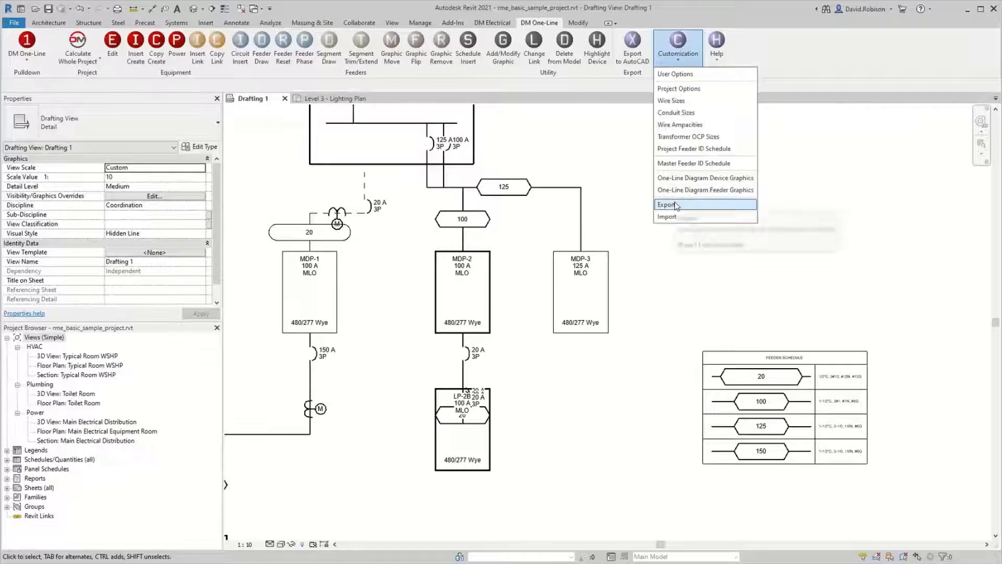
click(679, 92)
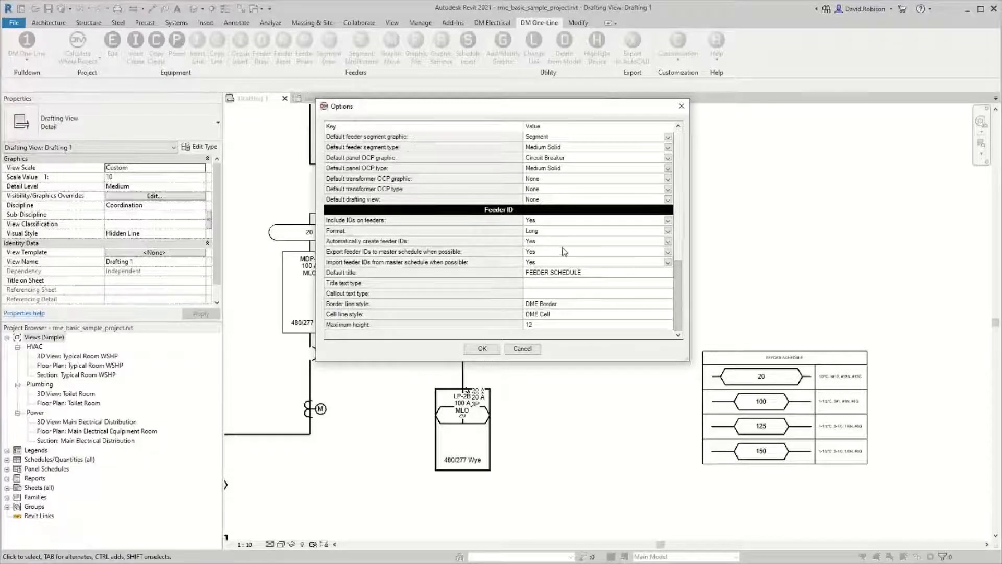
click(564, 252)
click(553, 268)
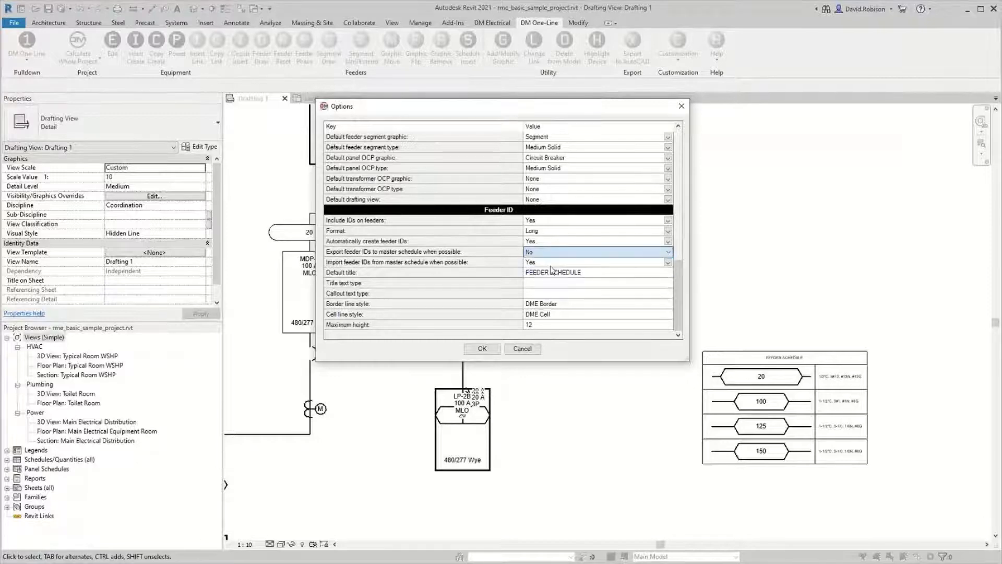
click(547, 263)
click(540, 274)
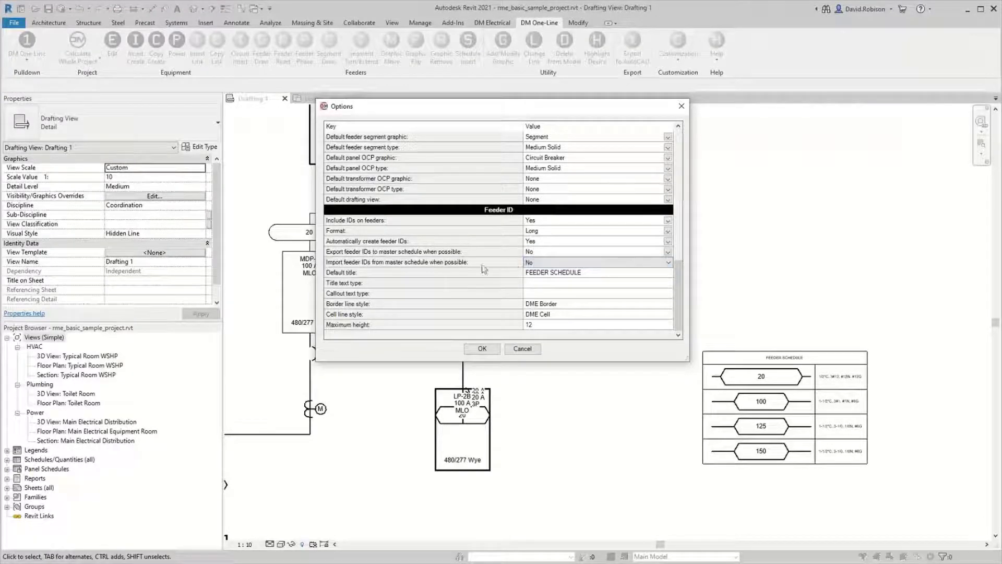
click(479, 348)
Step: Delete every entry in the General group of the project feeder ID schedule and accept so the feeder IDs are regenerated
click(678, 44)
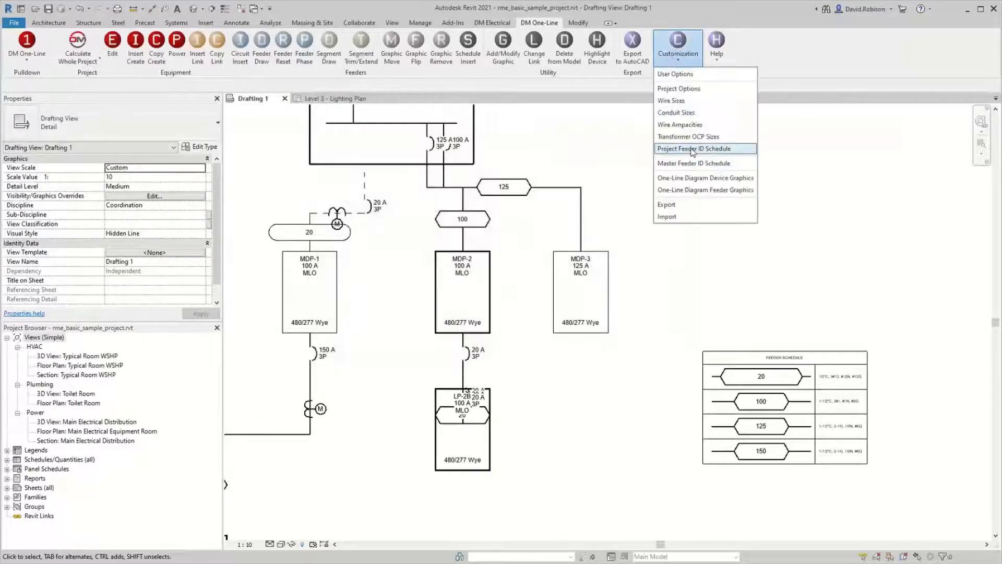
click(704, 150)
click(715, 180)
key(ctrl+a)
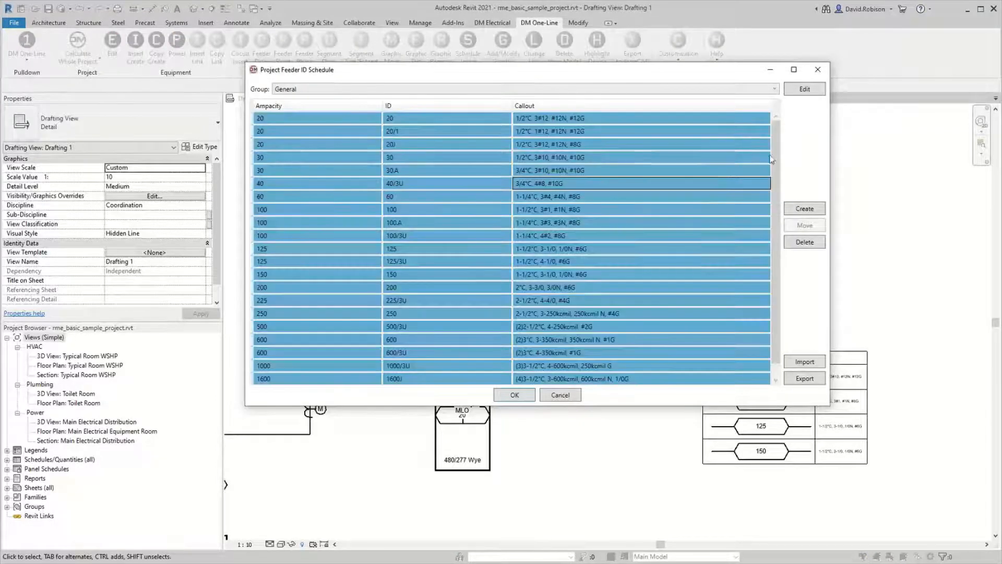
key(Delete)
click(515, 395)
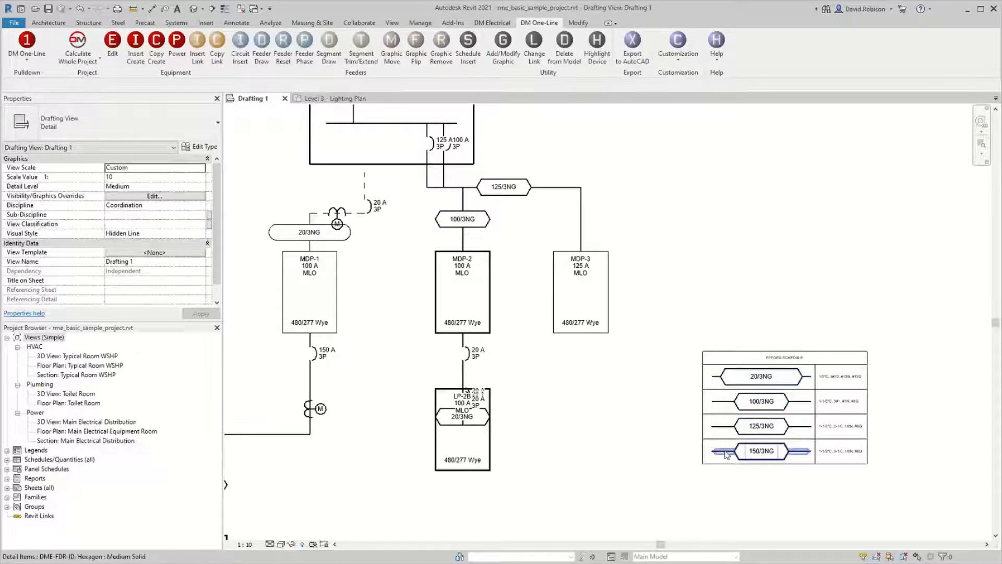
Step: Change the project's feeder ID format to Sequential and choose to clear the existing IDs as well
click(678, 47)
click(695, 94)
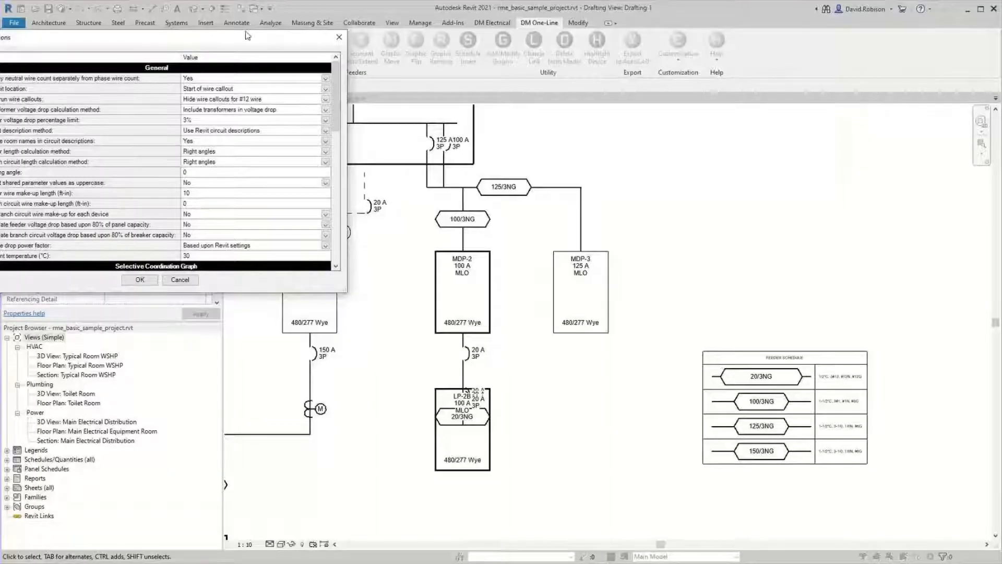
drag(248, 35, 374, 71)
scroll(454, 276, down, 10)
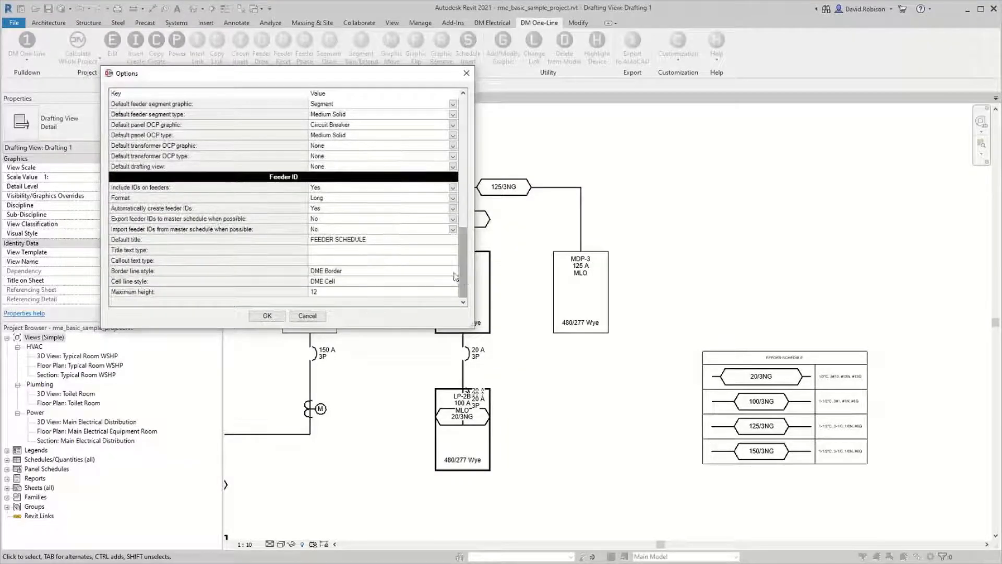
click(332, 201)
click(330, 222)
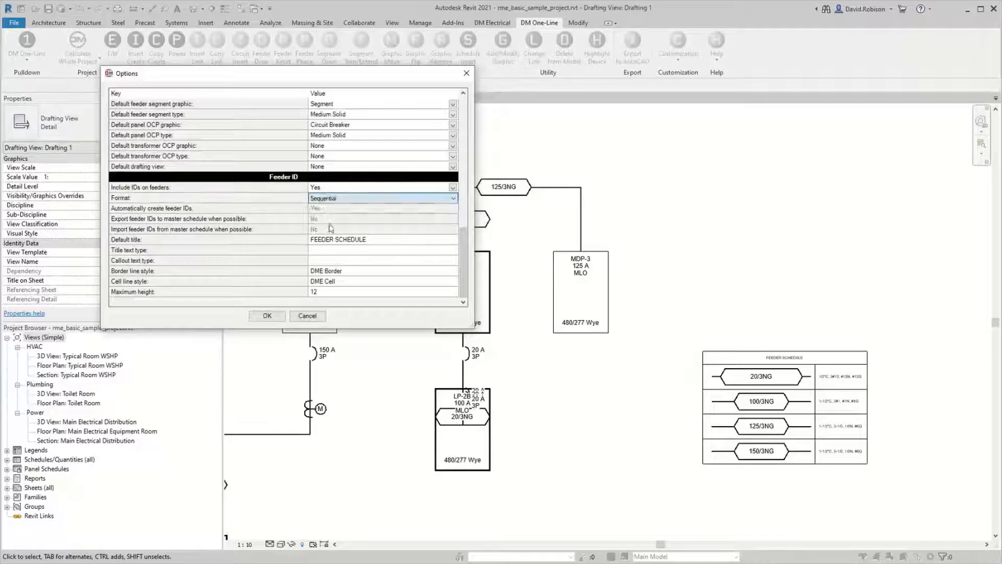
click(267, 316)
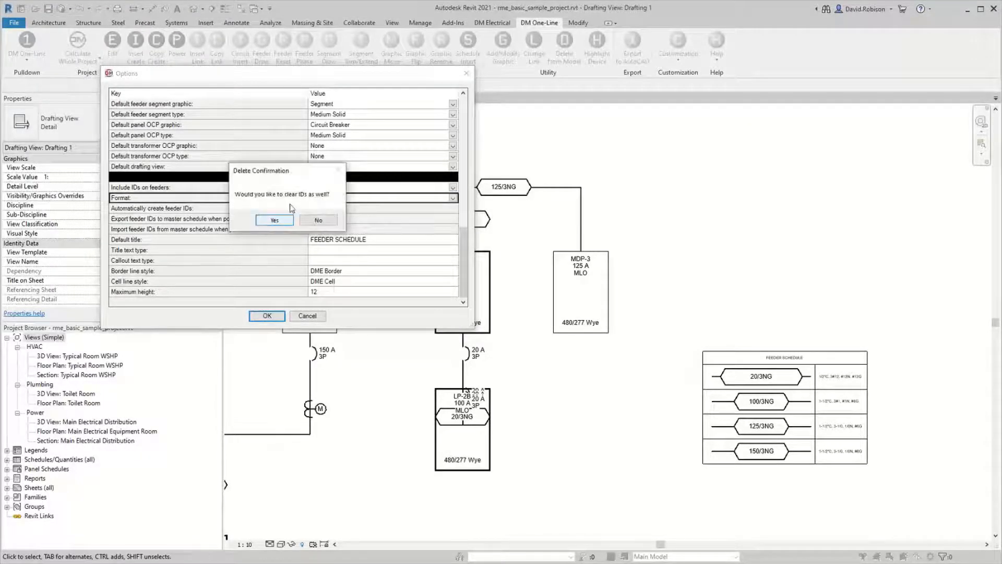
drag(290, 175, 315, 141)
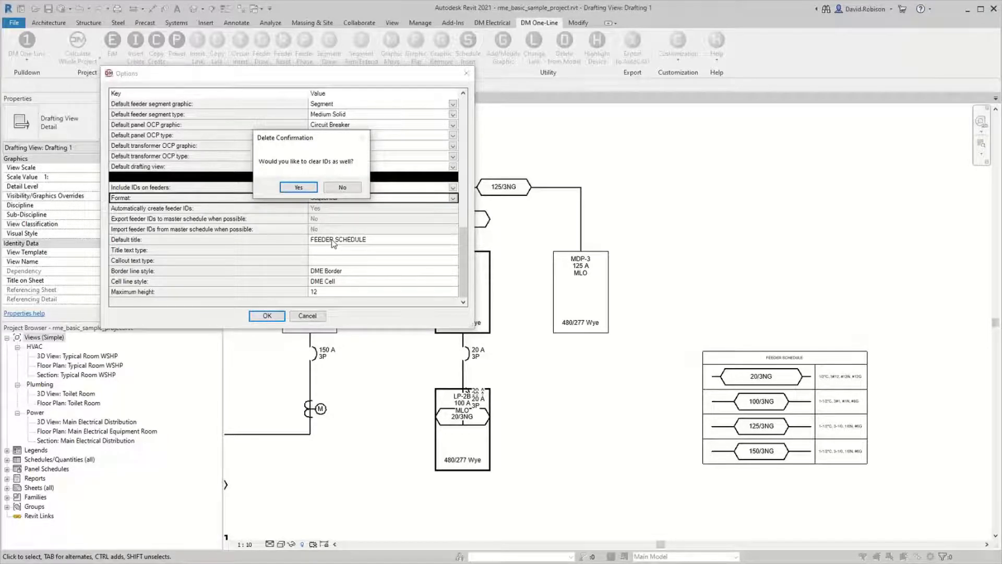
click(298, 187)
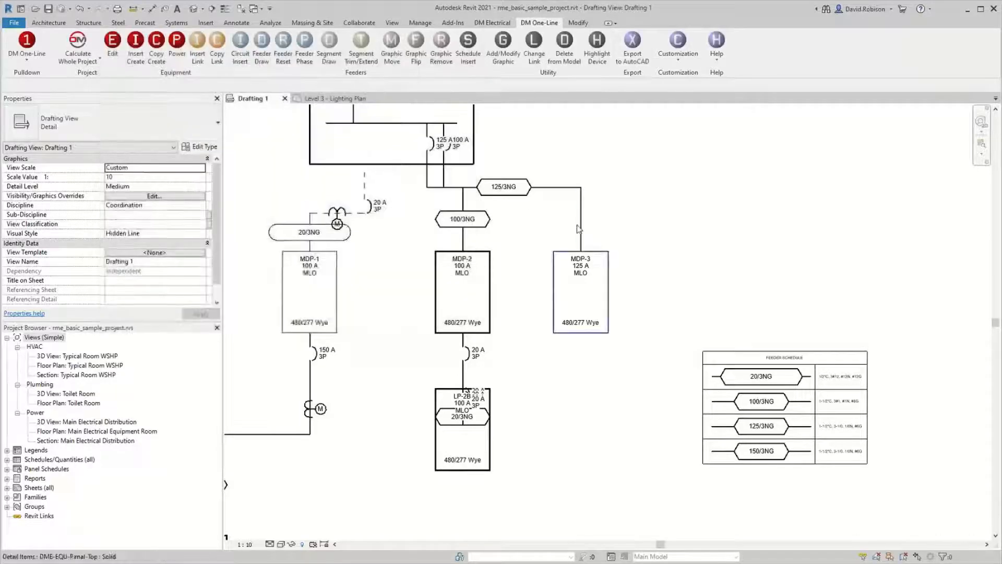
Step: Check the General group of the project feeder ID schedule, and recalculate the whole project to renumber the feeders on the diagram
click(668, 47)
click(682, 149)
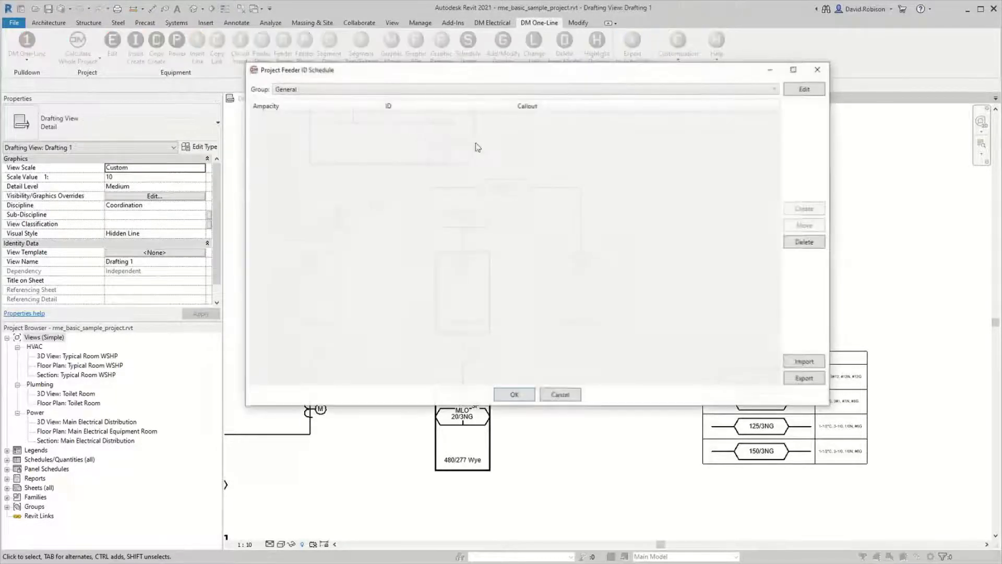
click(526, 395)
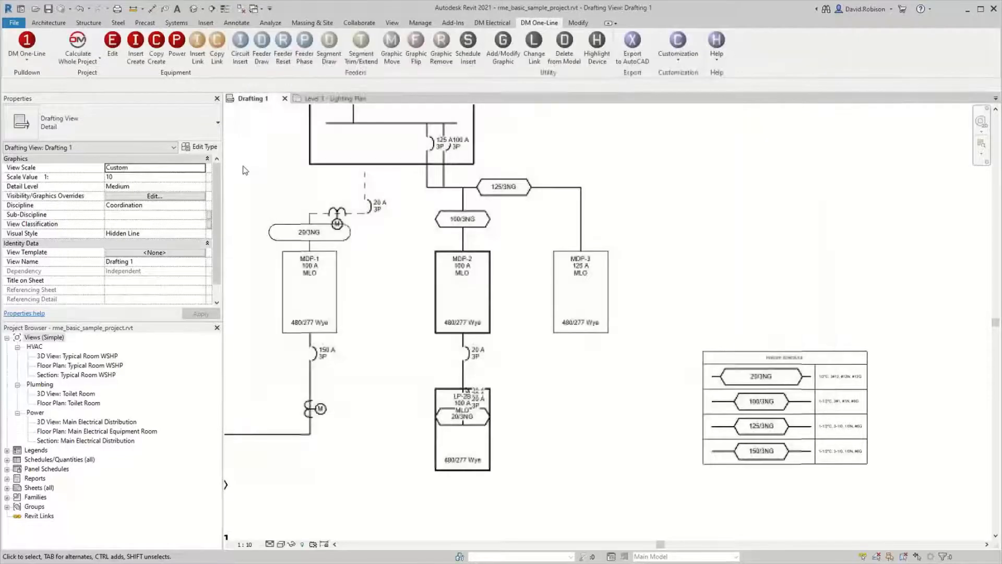
click(77, 41)
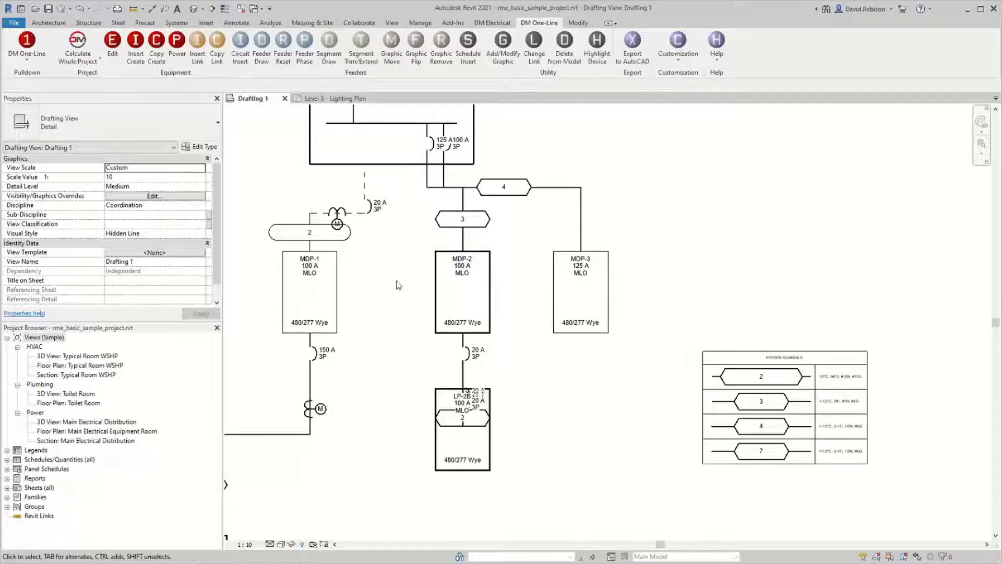
scroll(398, 283, up, 2)
scroll(398, 283, up, 2)
click(522, 266)
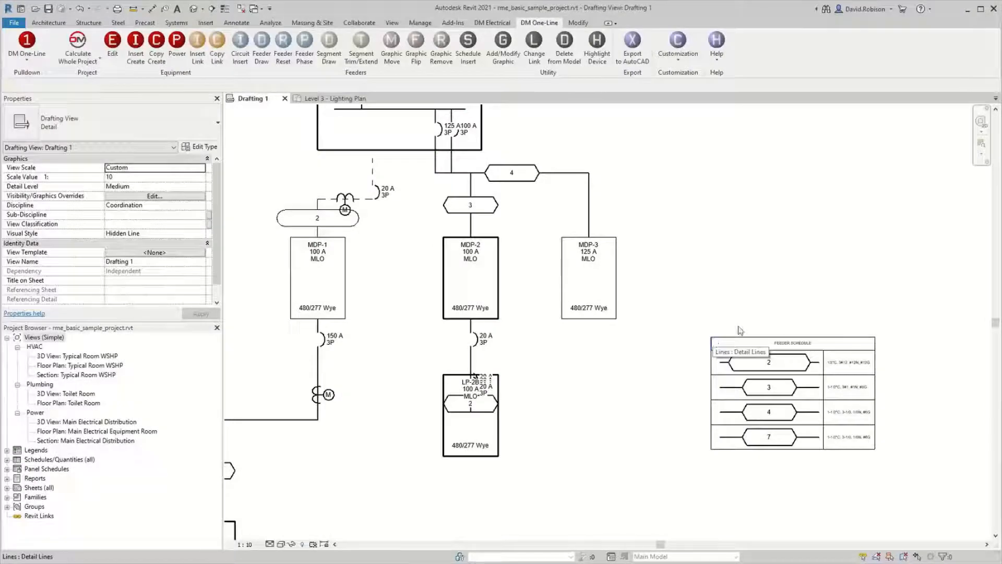
Step: Open the DM Electrical feeder schedule and widen its CALLOUT column until the full callouts fit
click(492, 22)
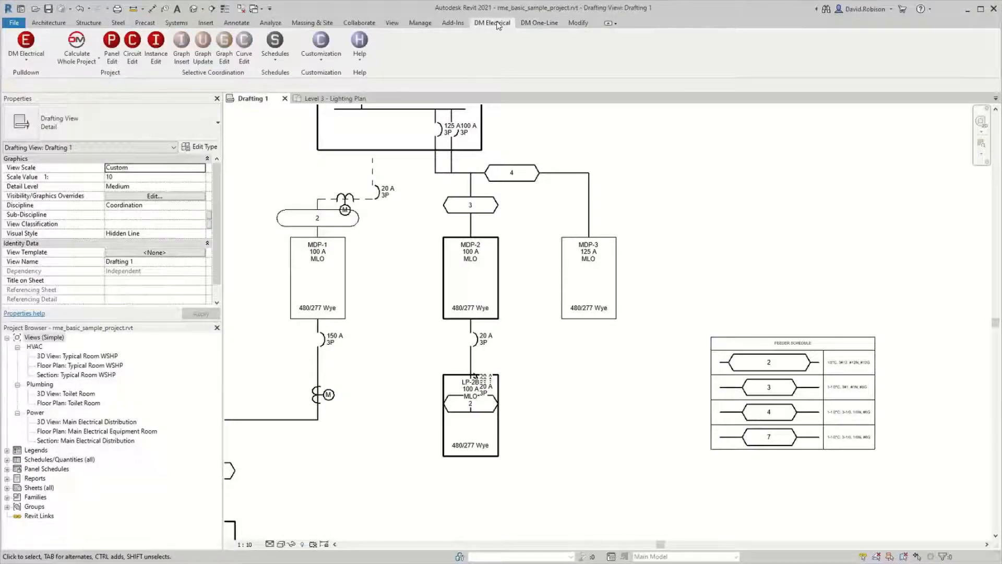
click(276, 49)
click(282, 87)
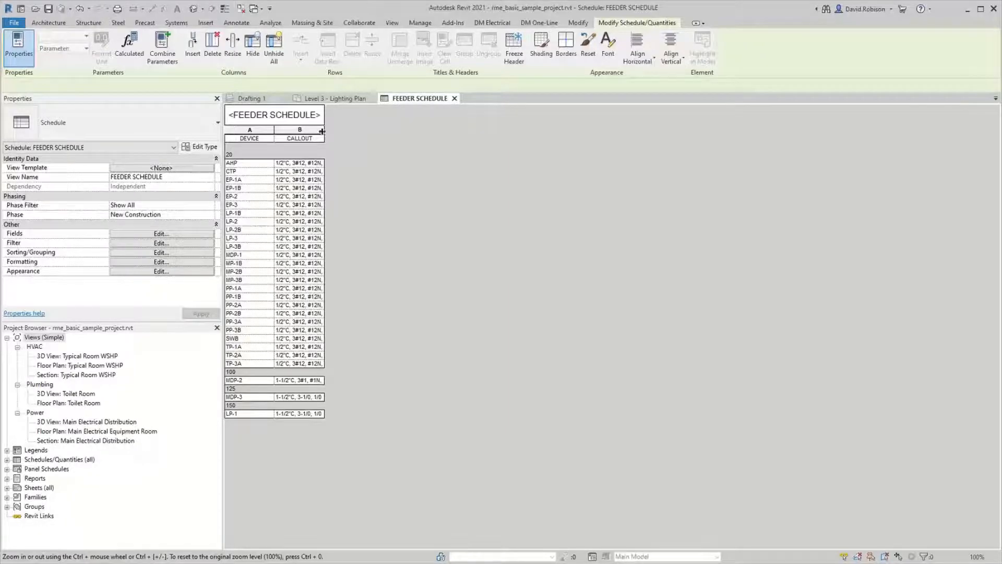
drag(325, 129, 371, 129)
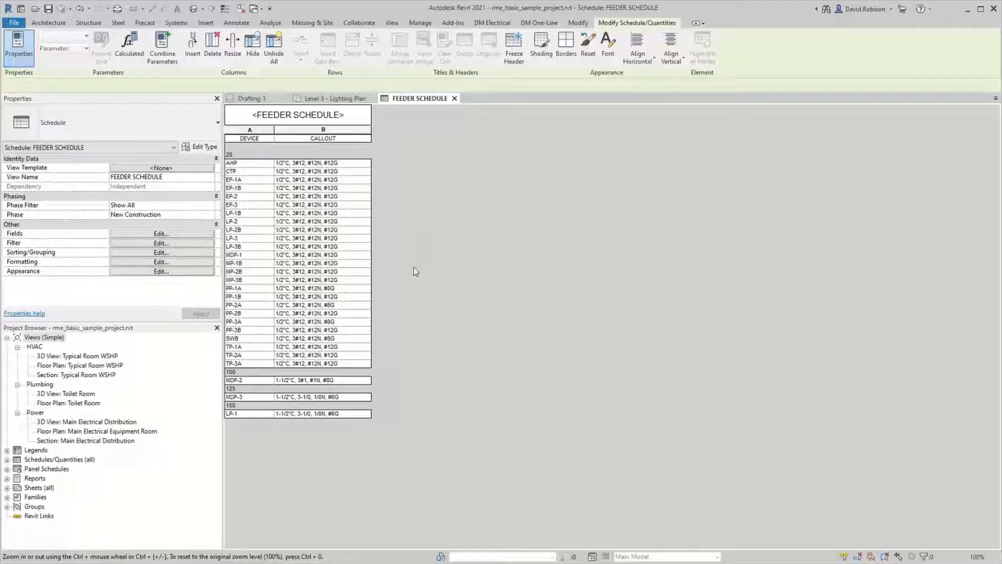
Step: Open the LP-1B panel schedule and mark circuit 1 as a spare and circuit 3 as a space
click(267, 100)
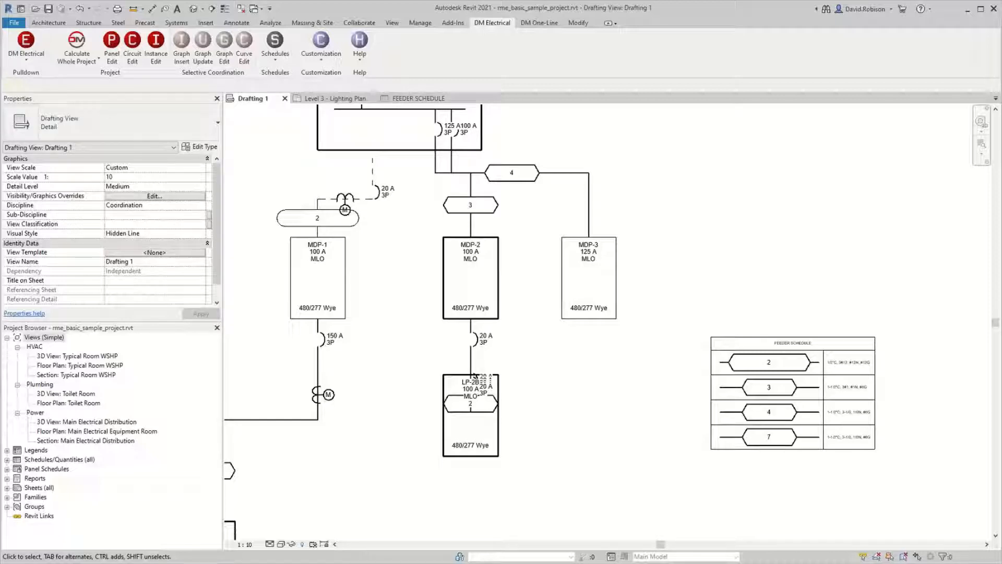
middle_drag(624, 130, 637, 281)
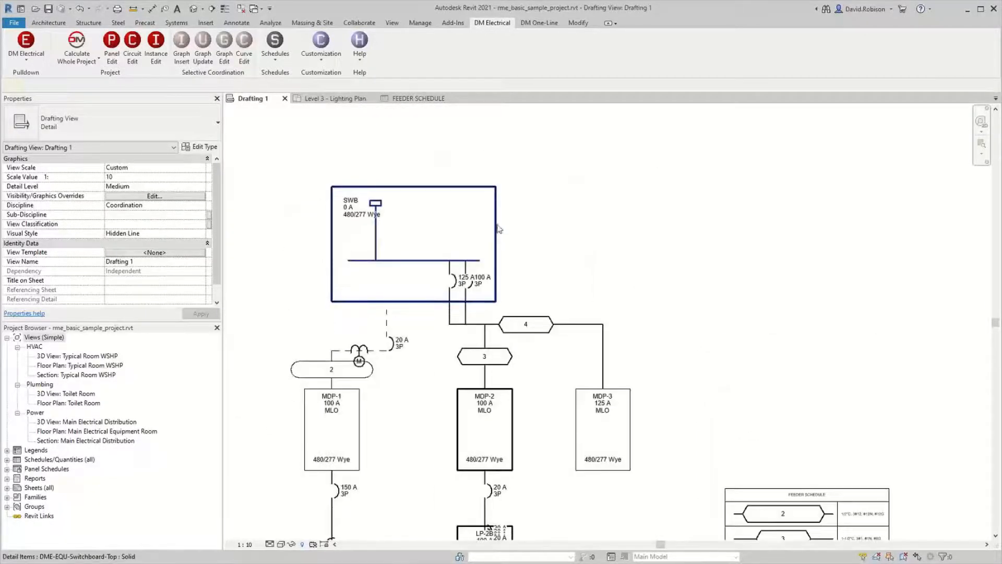
click(538, 24)
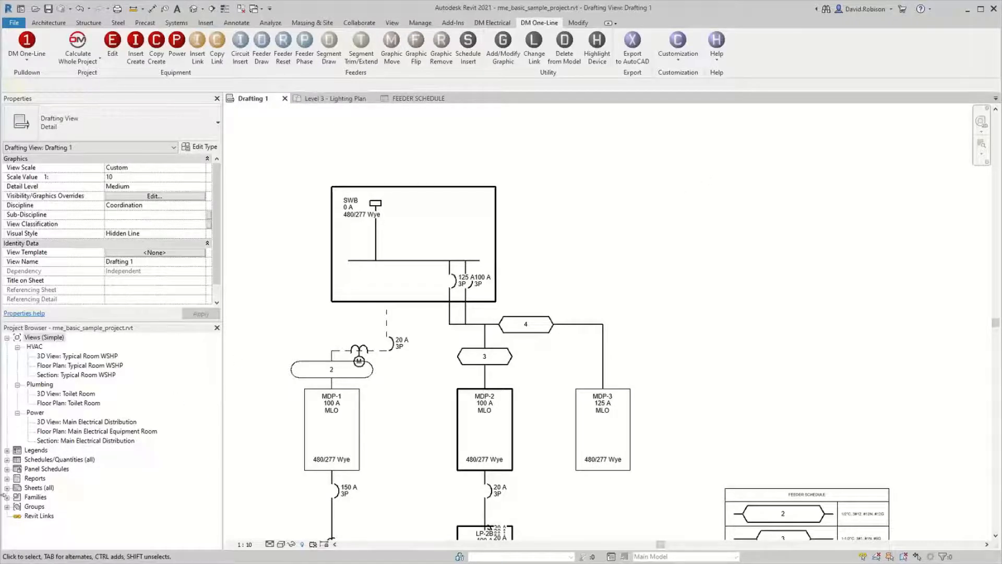
click(7, 469)
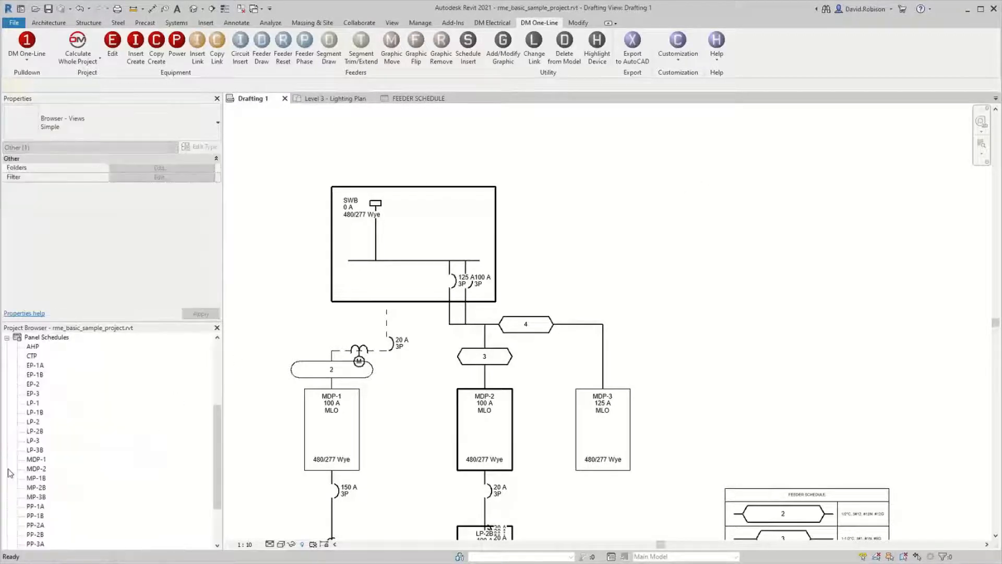
double_click(37, 413)
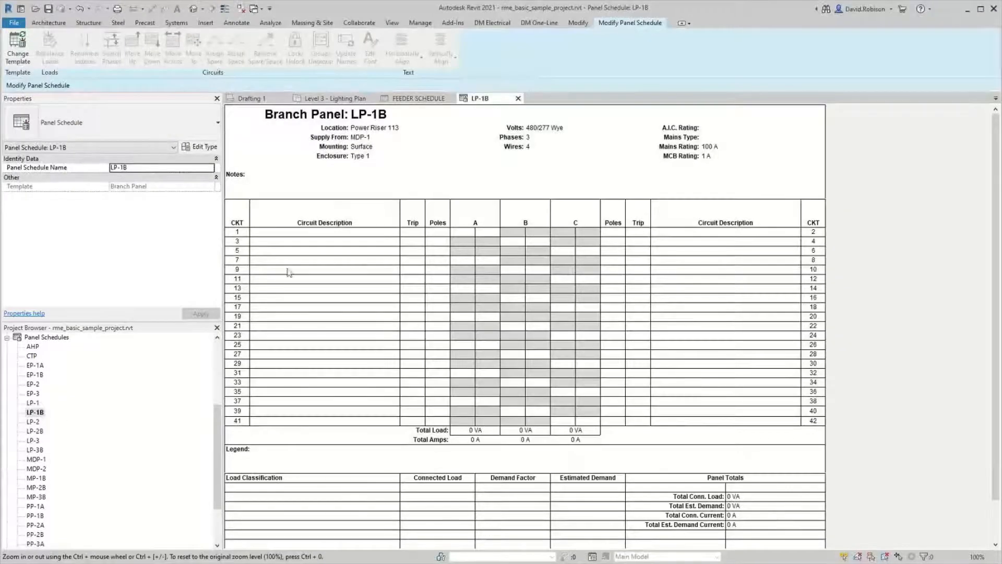
click(282, 234)
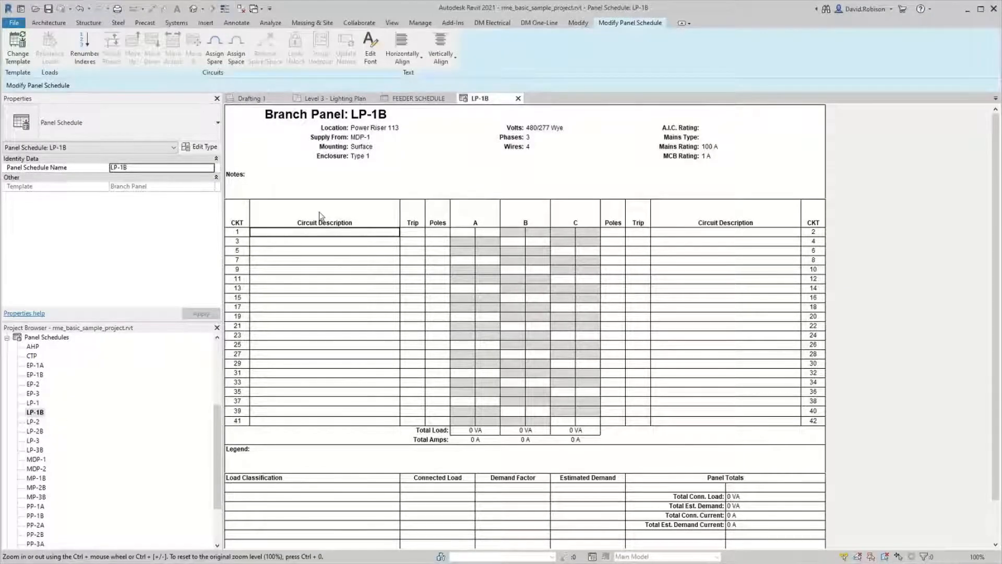
click(221, 61)
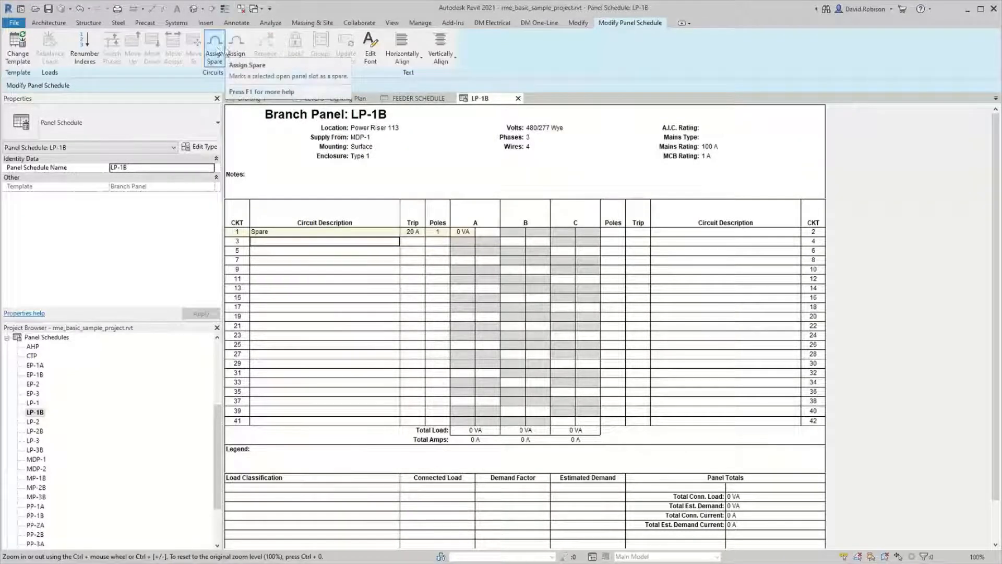
click(236, 54)
click(295, 271)
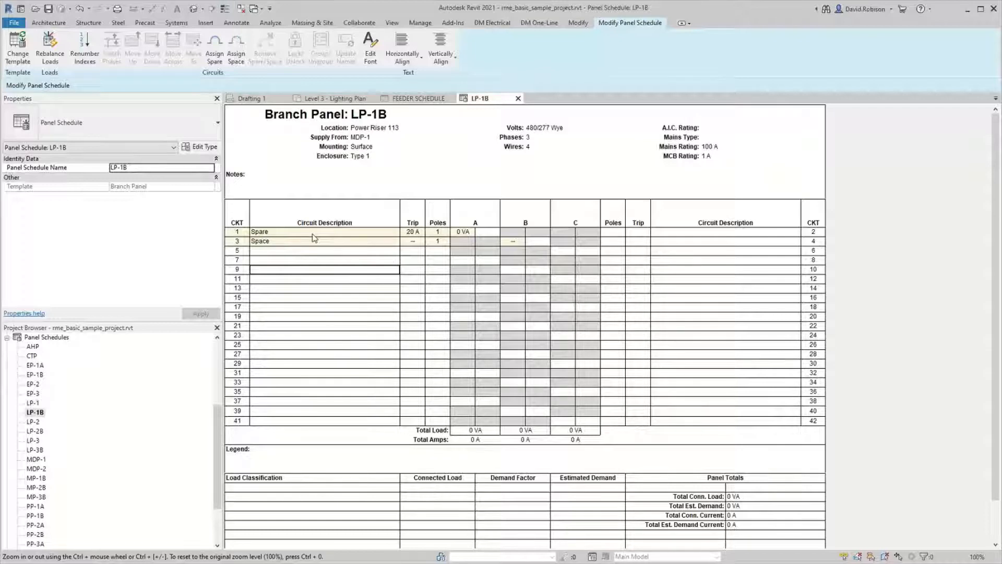
Step: Insert panel LP-1B, fed from the top, in the Drafting 1 one-line diagram in the empty area beyond switchboard SWB
click(250, 98)
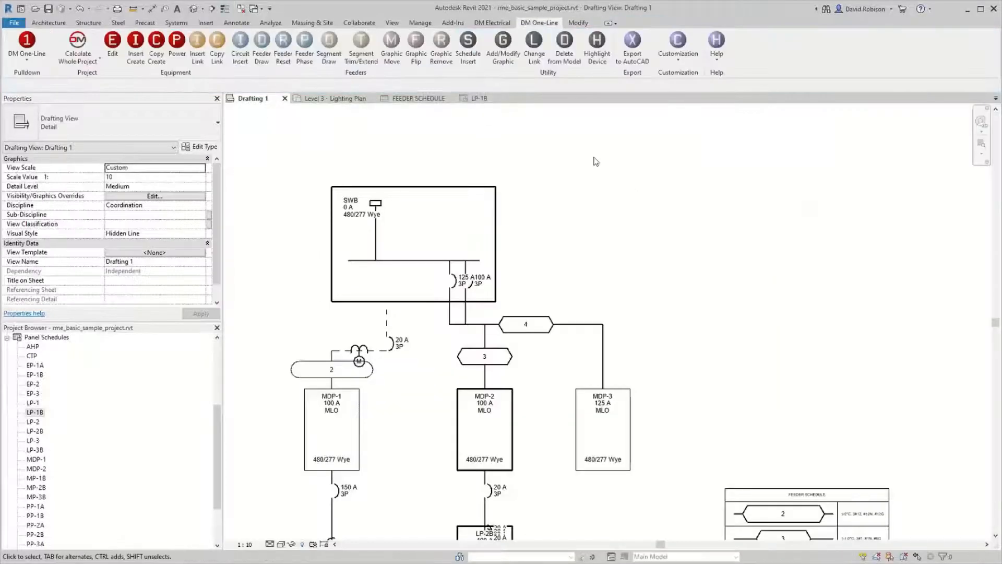
middle_drag(620, 193, 544, 183)
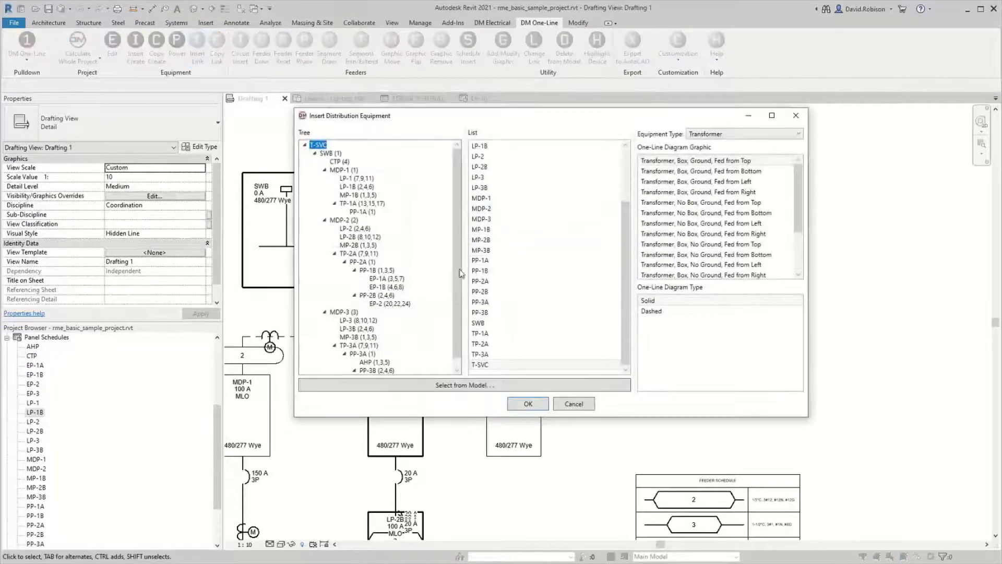
click(491, 146)
double_click(668, 160)
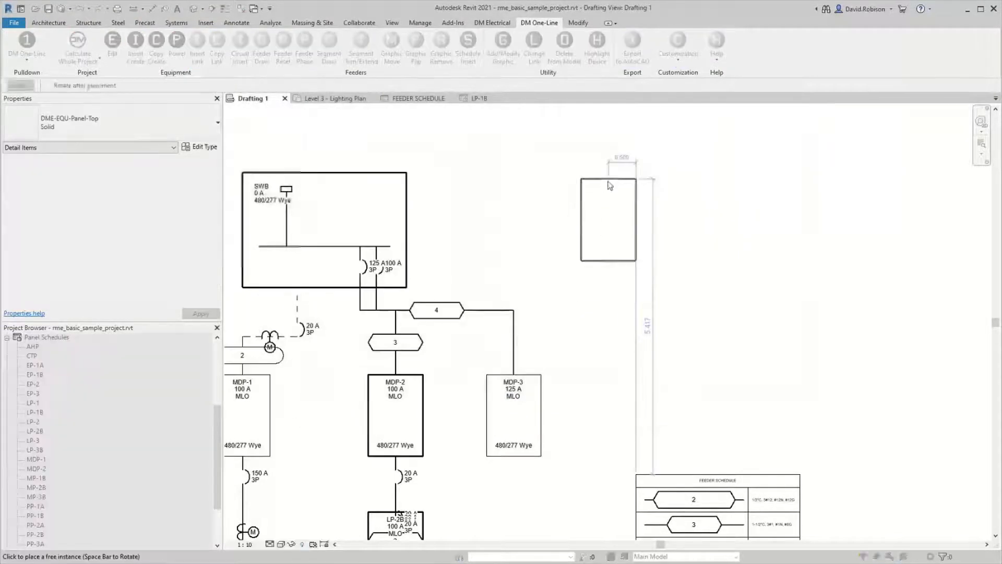
click(608, 179)
click(244, 51)
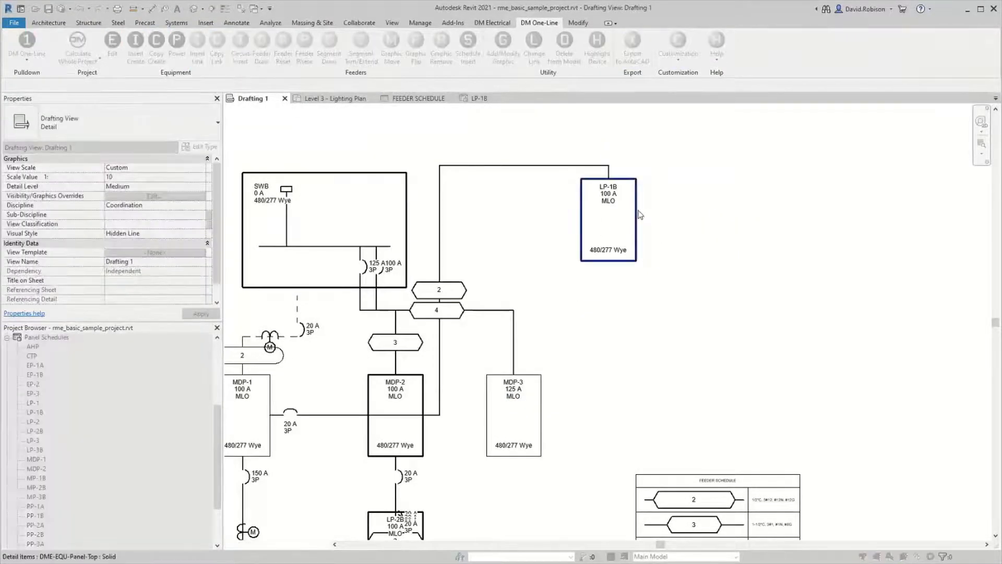
click(637, 215)
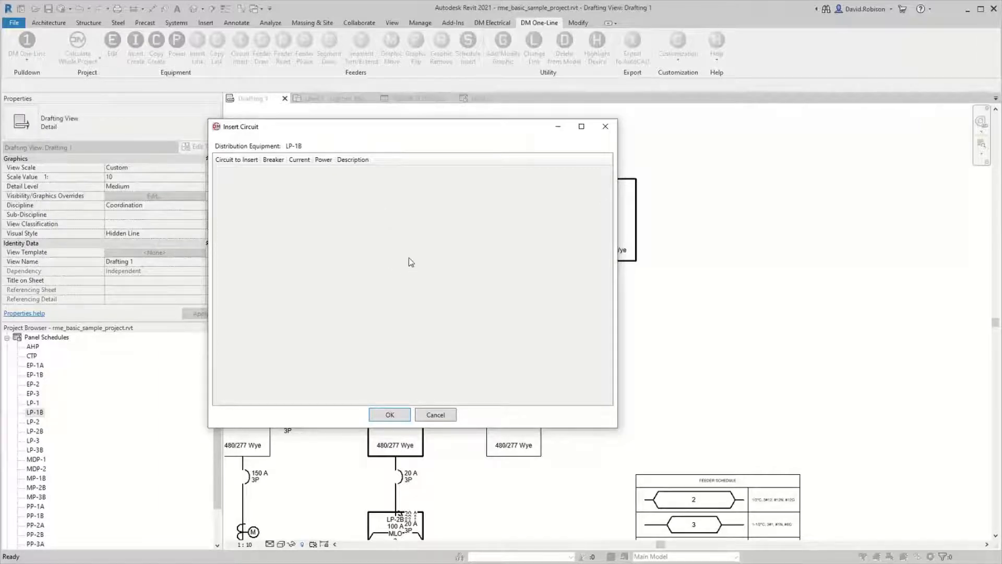
click(441, 416)
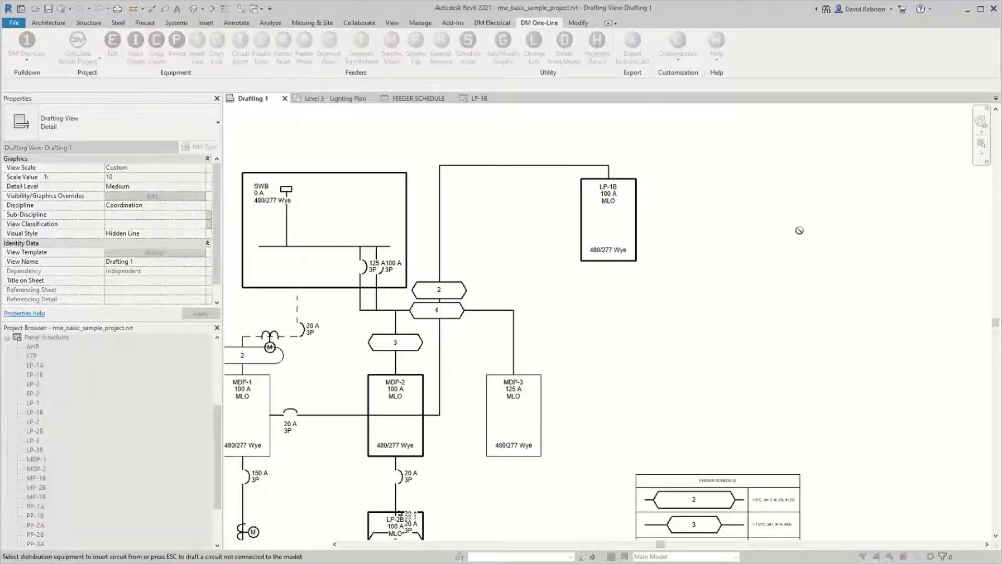
Step: Draft a circuit not connected to the model outward from panel LP-1B, with a Circuit Breaker OCP graphic and a Hexagon ID graphic
key(Escape)
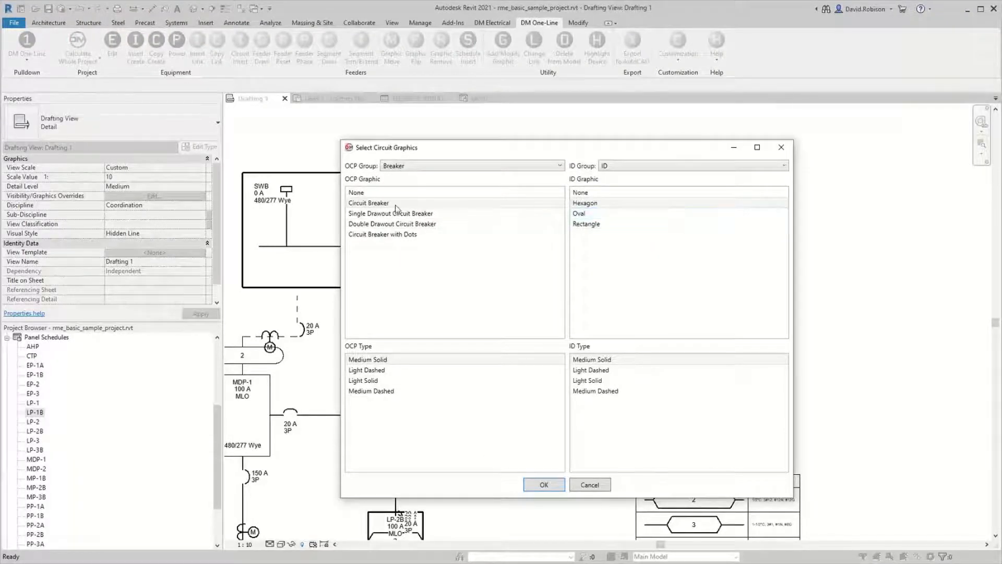
click(549, 484)
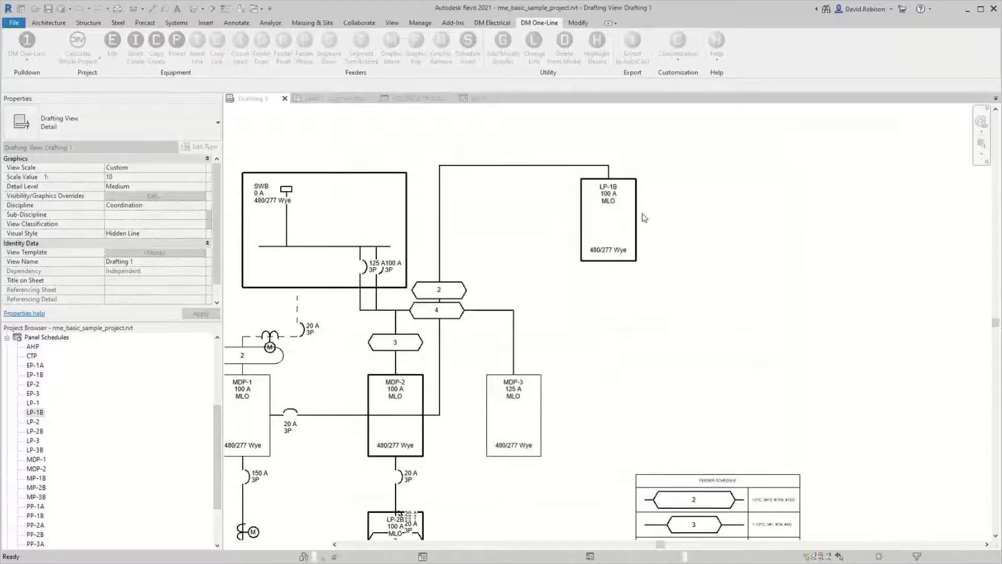
click(636, 204)
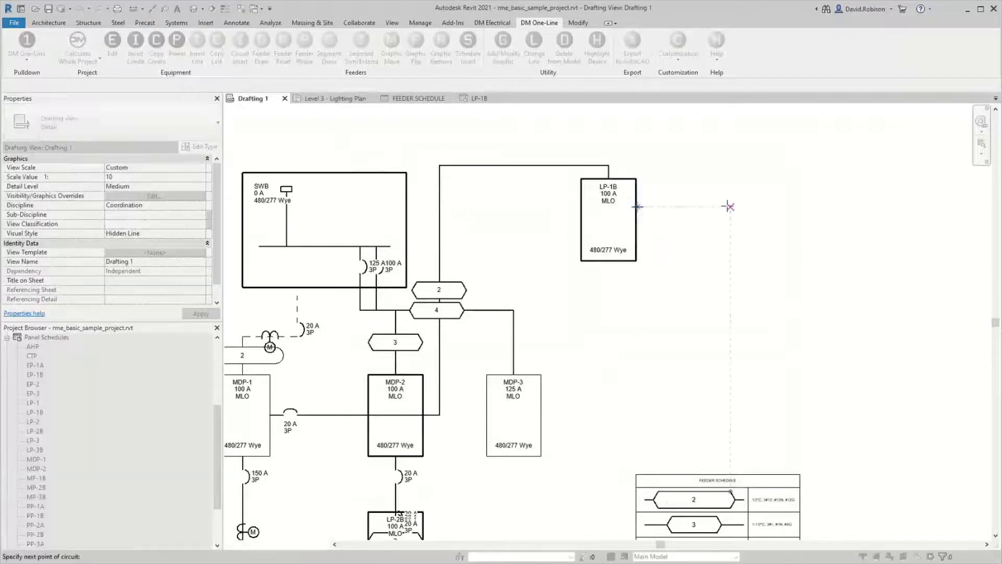
click(731, 206)
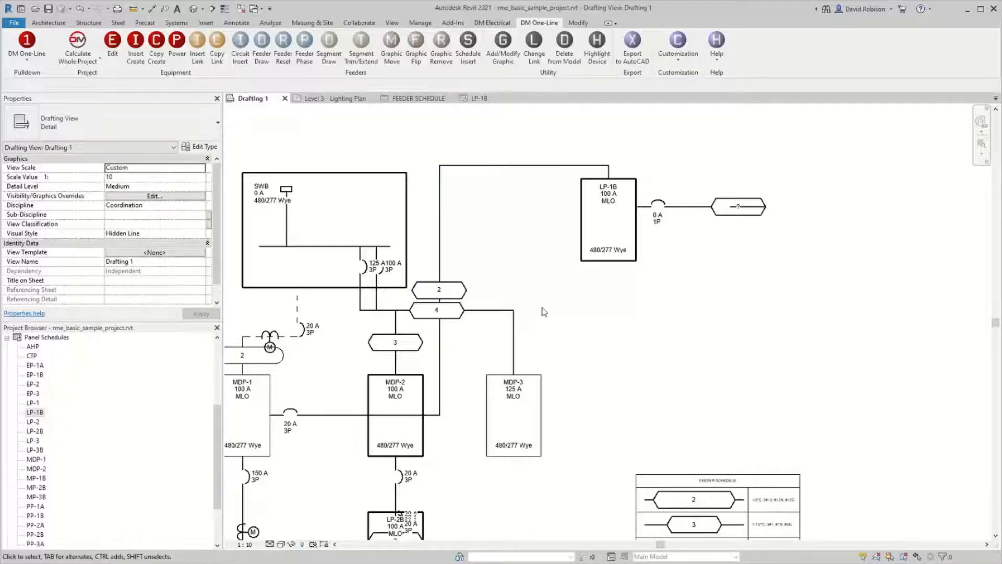
Step: Link the rooftop cooling tower from the 3D view into the one-line diagram, making Drafting 1 the automatic view for Link commands
click(193, 9)
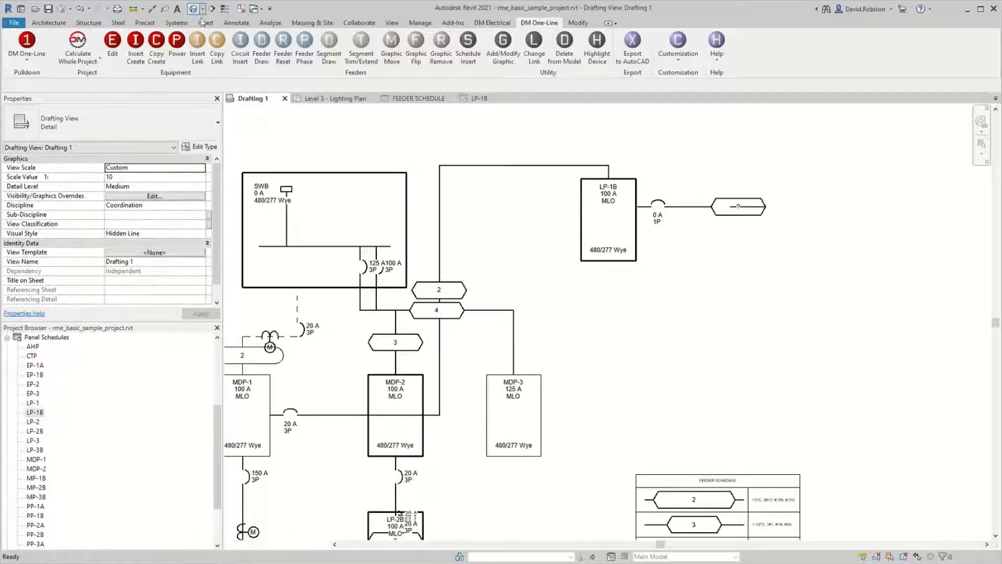
scroll(599, 271, up, 3)
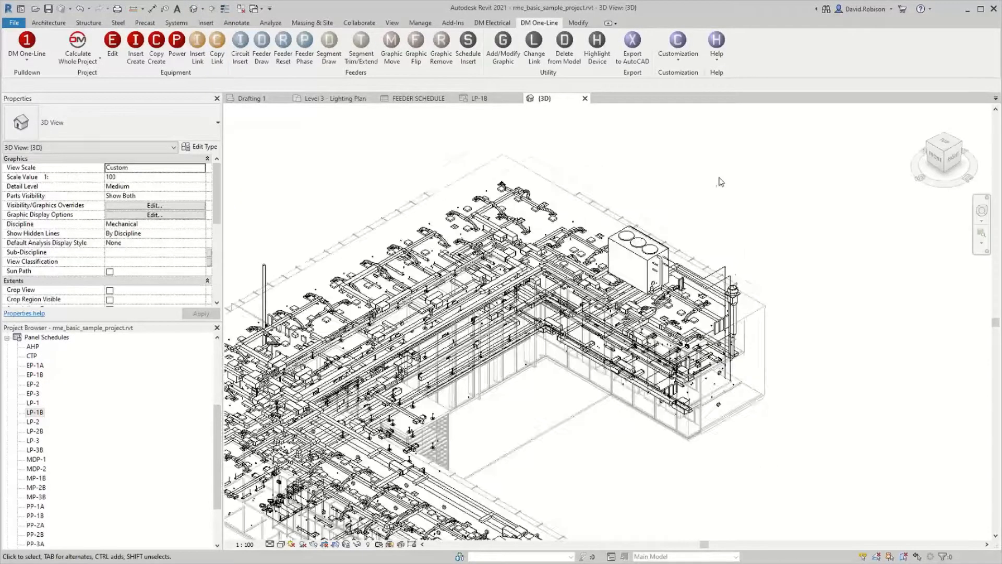
click(599, 271)
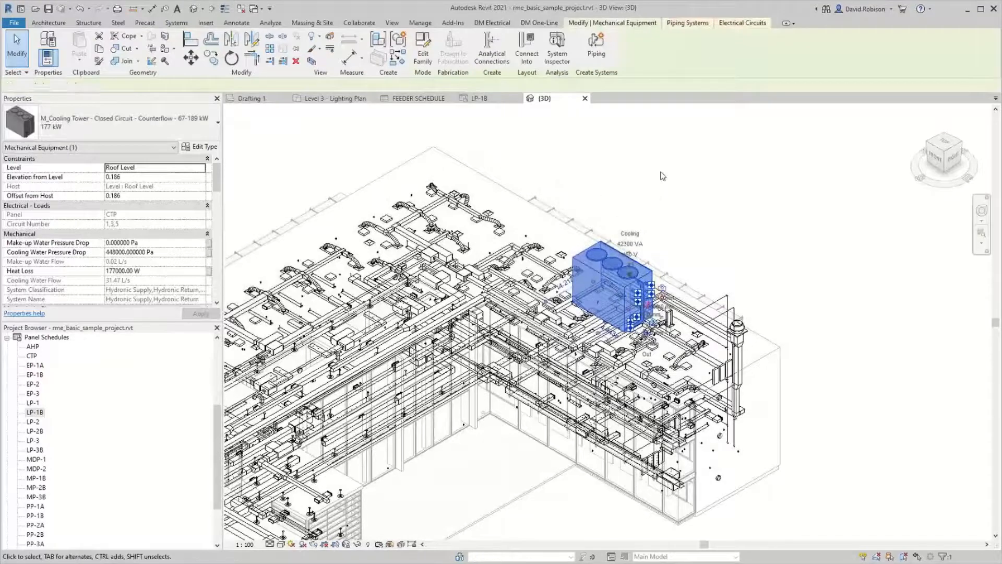
click(625, 131)
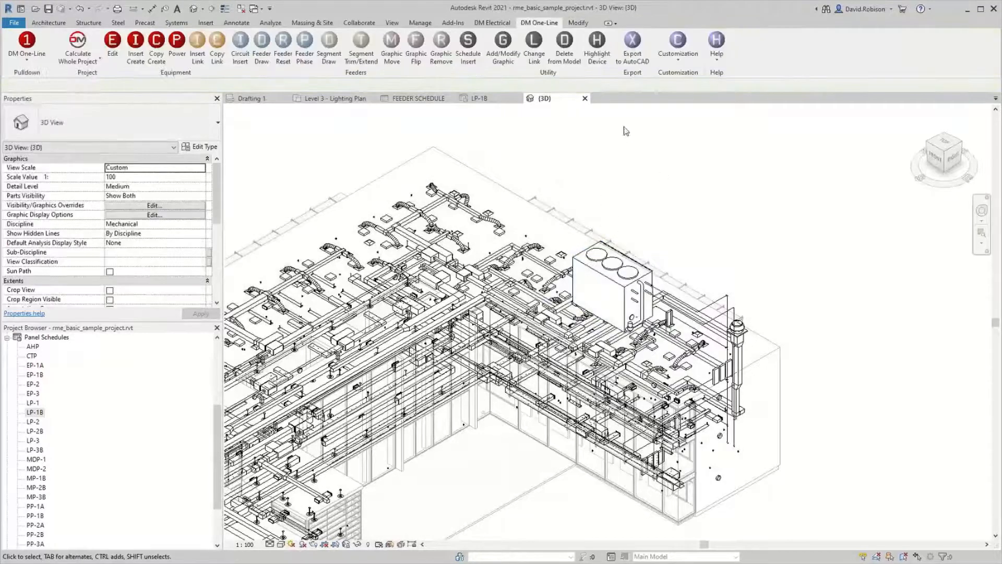
click(199, 51)
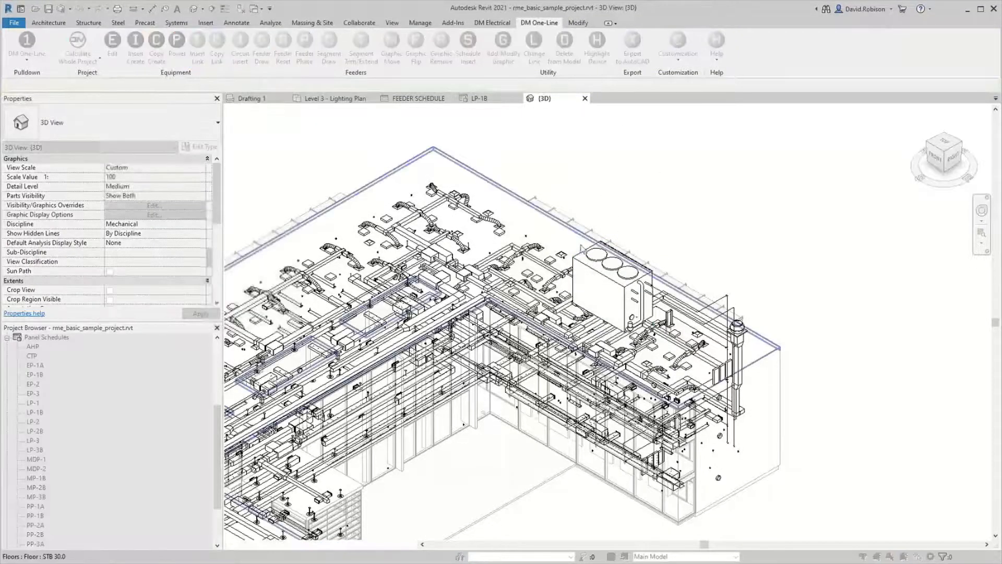
click(624, 269)
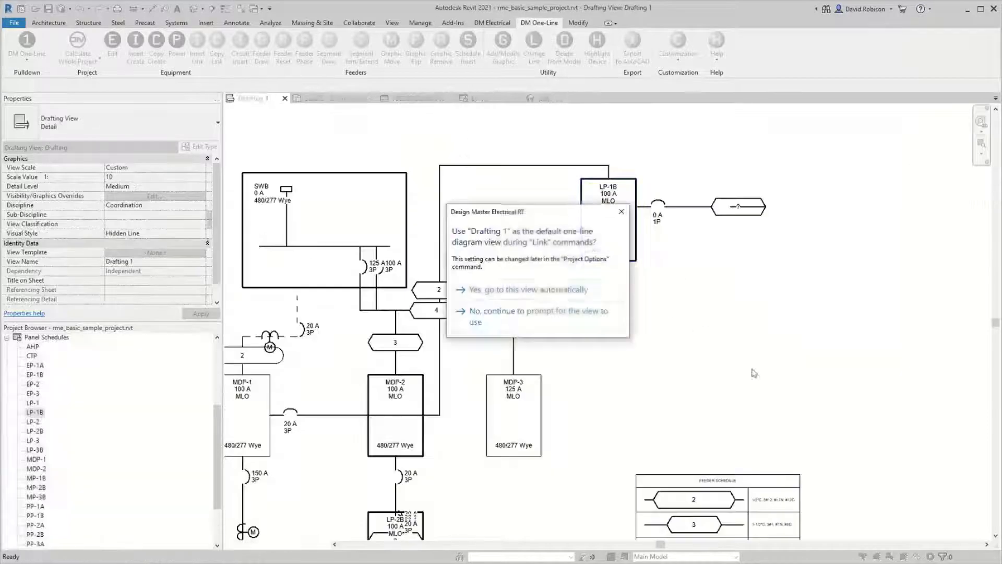
click(574, 286)
double_click(790, 188)
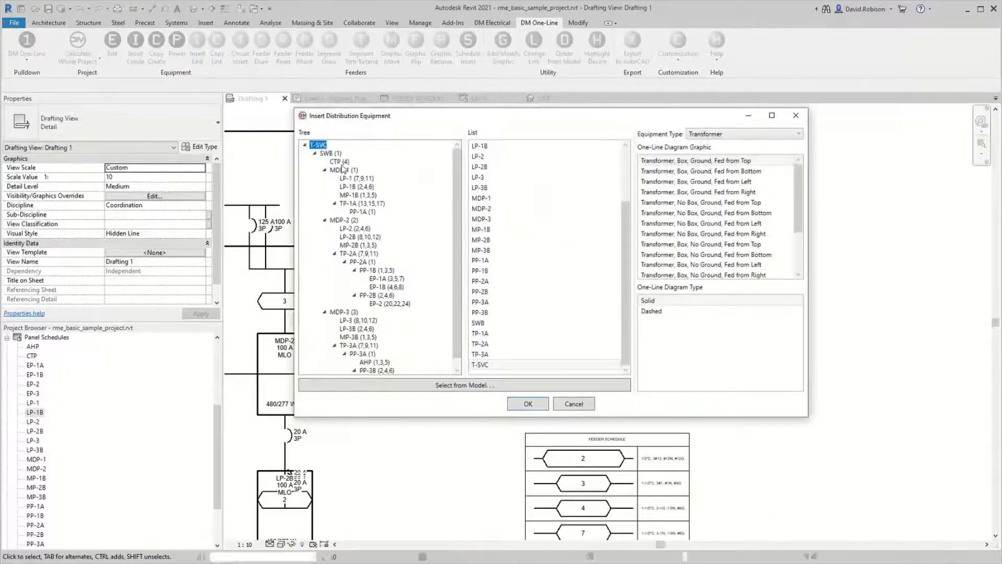
Step: Insert distribution panel CTP in the one-line diagram above the cooling tower symbol
click(341, 163)
click(530, 407)
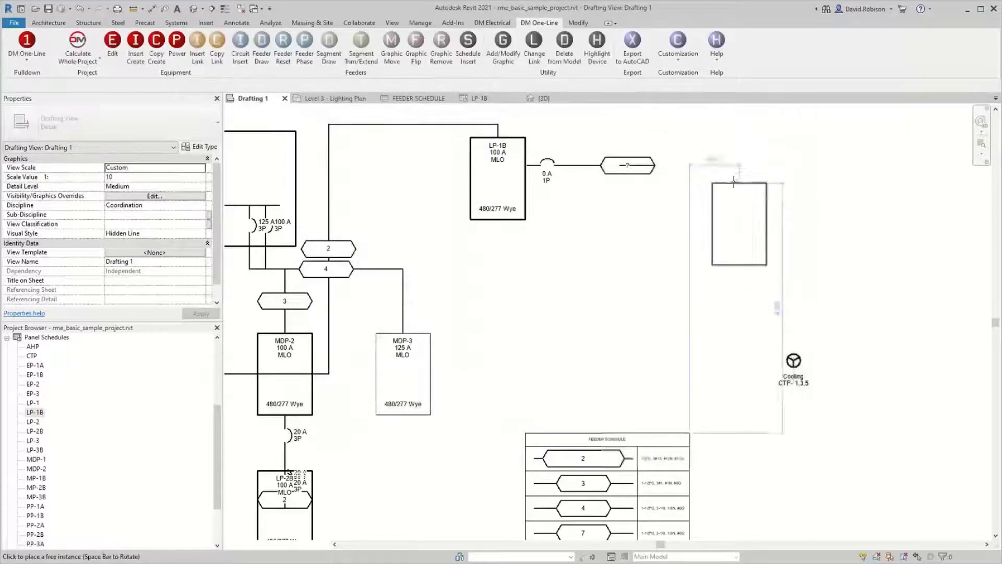
click(730, 178)
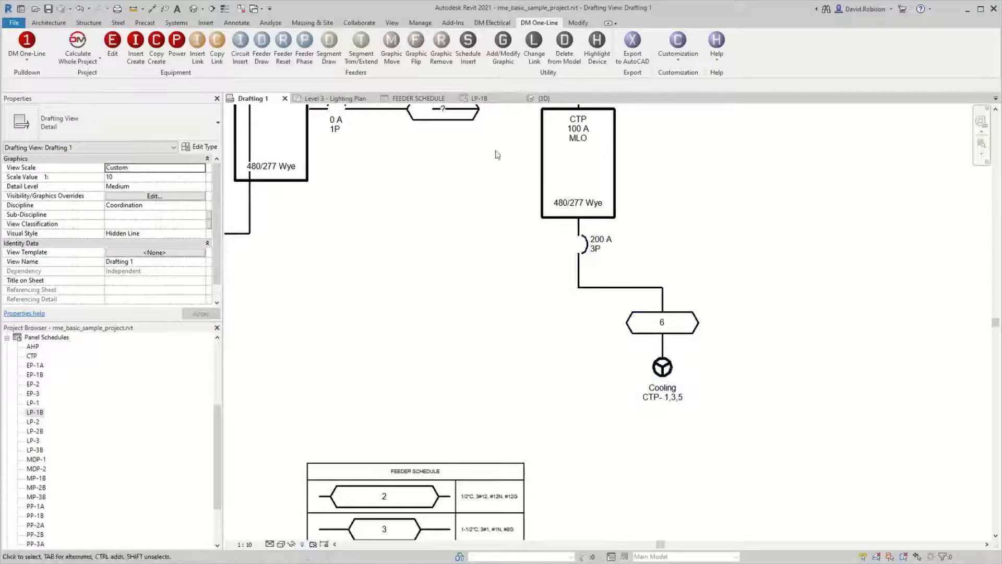
Step: Try to change the breaker size in the DM Electrical instance settings of the cooling tower in the 3D view
click(543, 99)
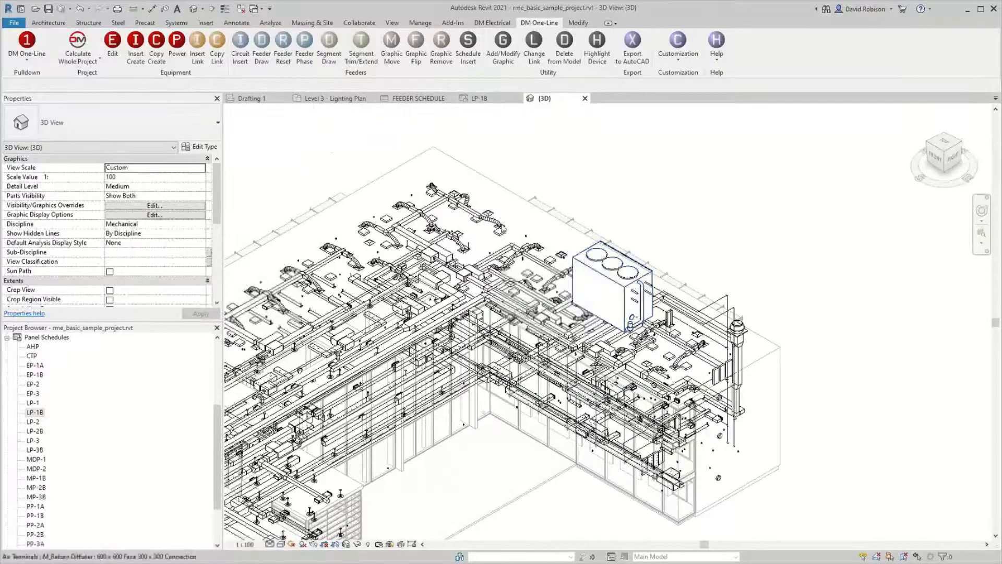
click(133, 58)
click(545, 308)
click(491, 23)
click(156, 57)
click(612, 287)
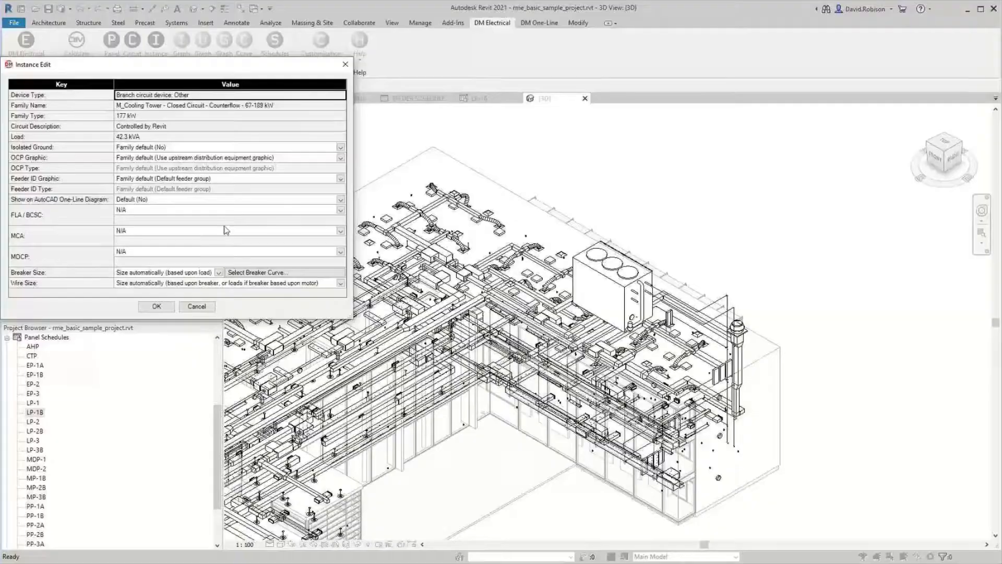
click(157, 272)
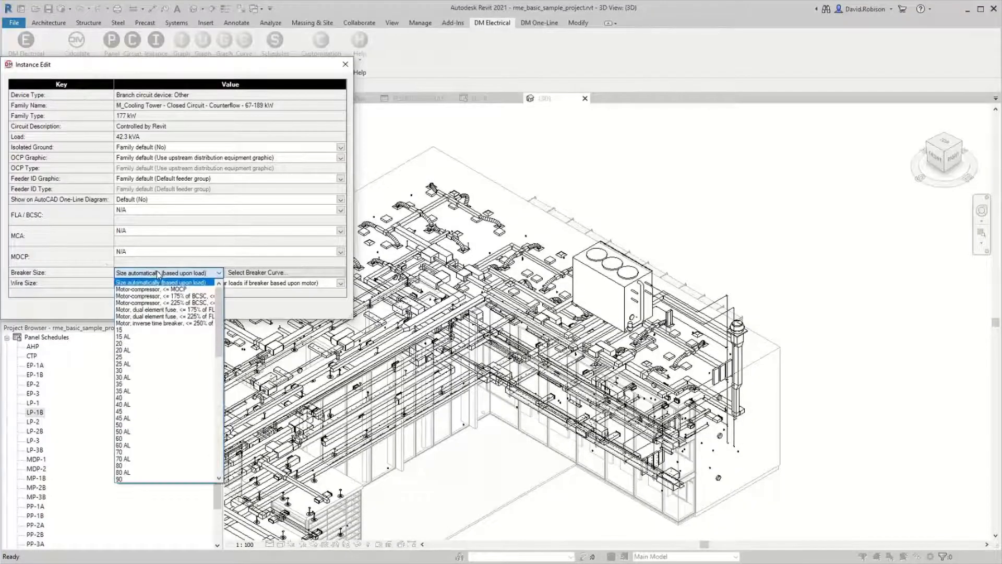
click(156, 431)
click(156, 306)
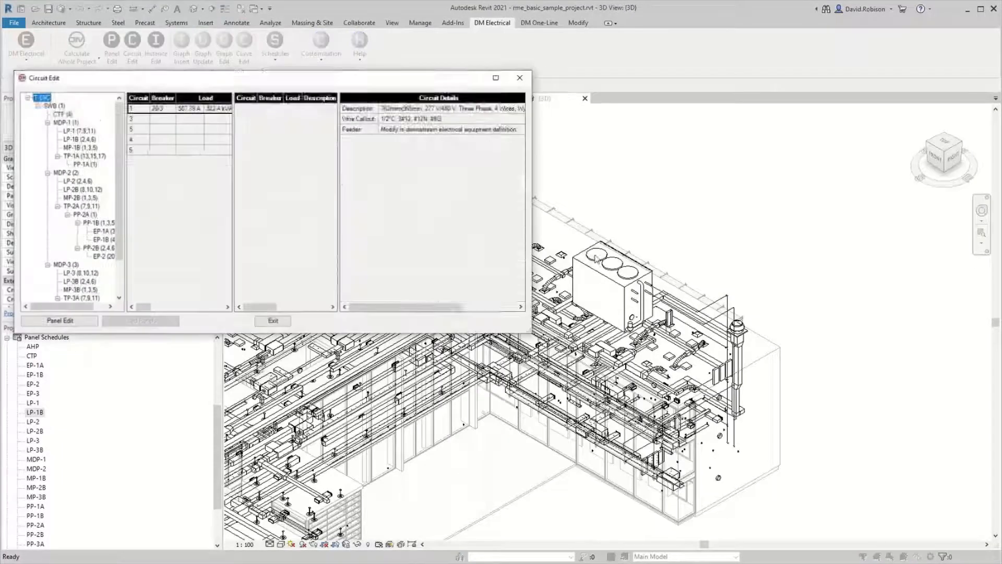
Step: Set the breaker trip size of the cooling tower circuit on panel CTP to 110 in the DM Electrical circuit settings
click(63, 114)
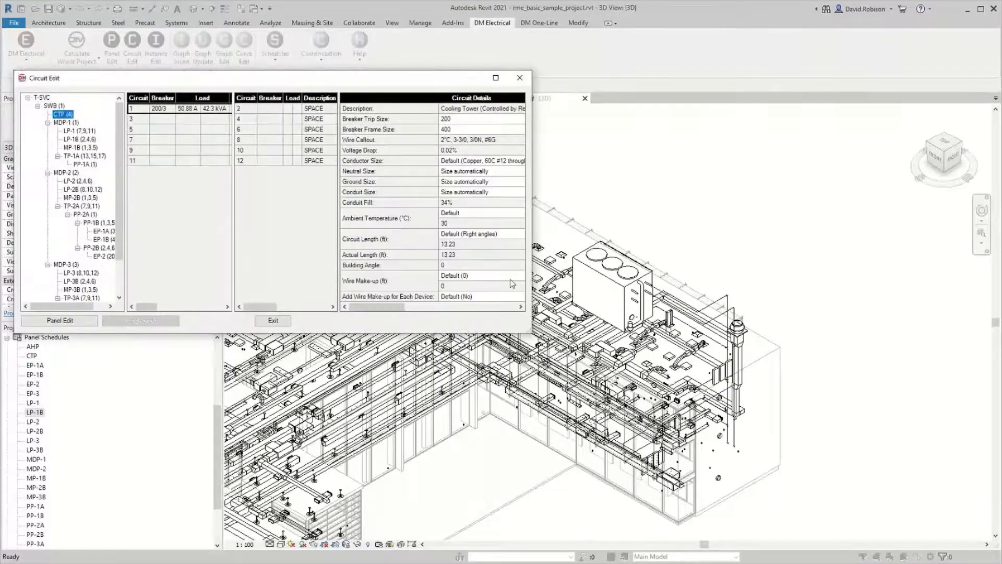
drag(530, 331, 661, 369)
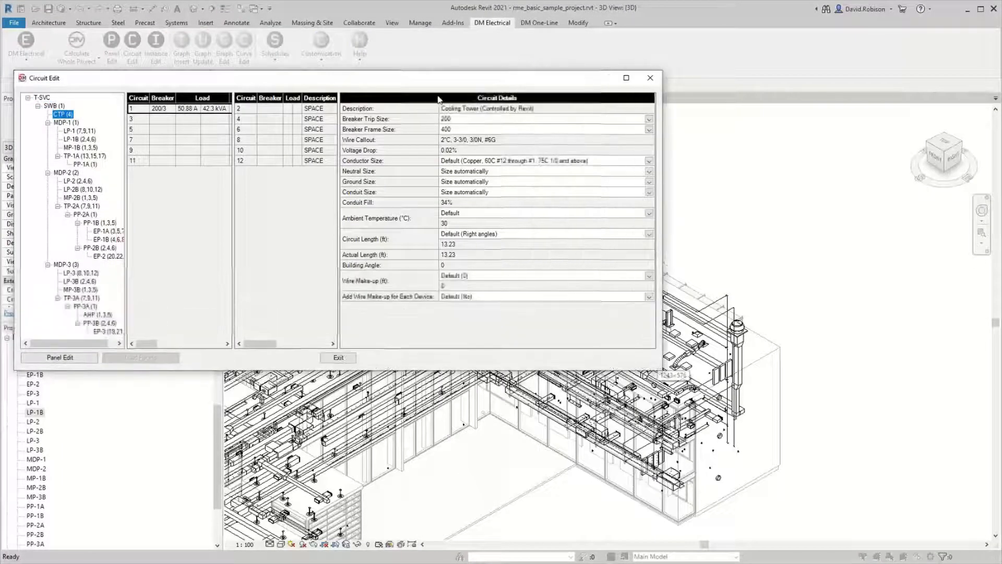
click(470, 120)
scroll(469, 128, up, 3)
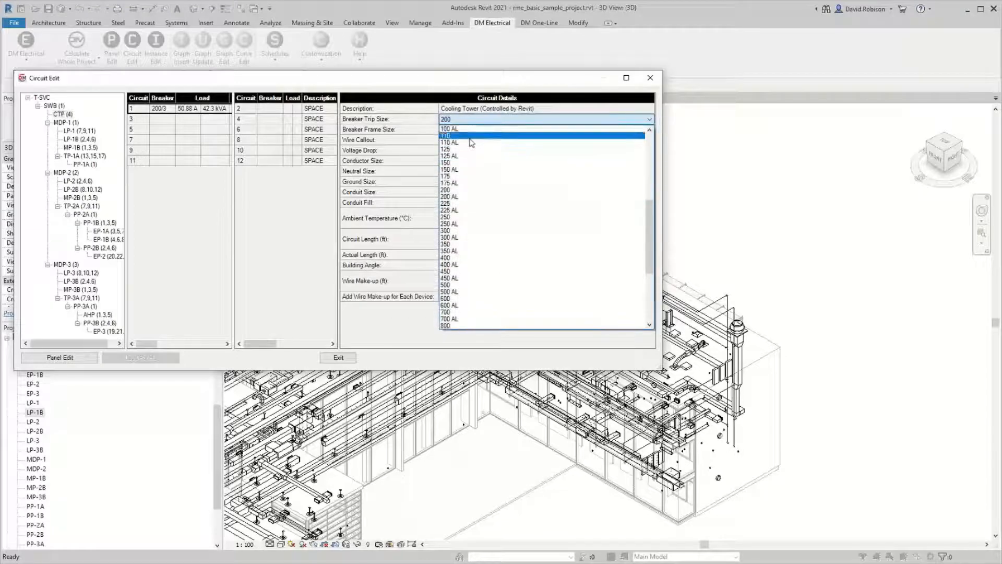
click(453, 162)
click(338, 357)
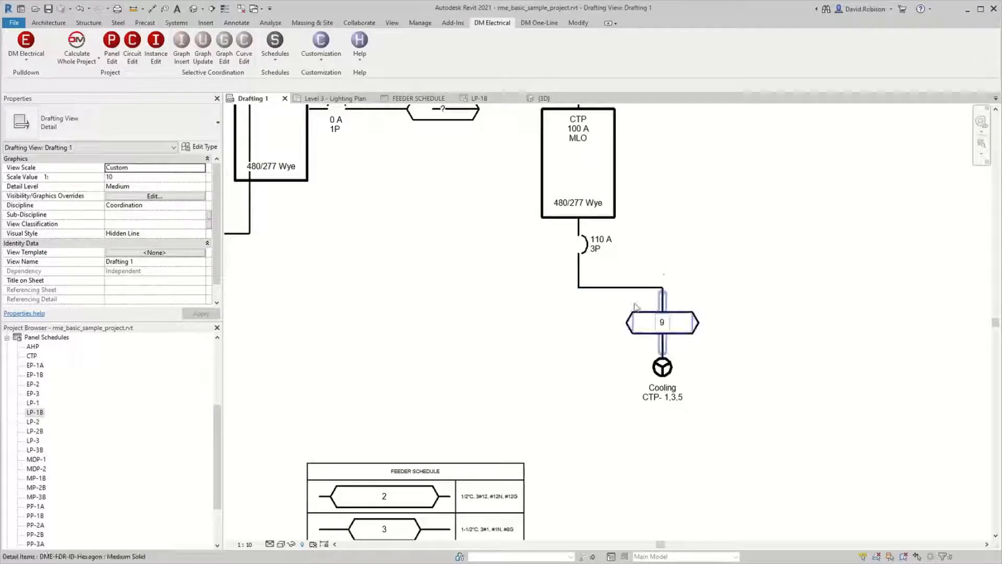
Step: Examine the parameter properties of panel CTP and of the cooling tower symbol in the one-line diagram
middle_drag(475, 261, 483, 358)
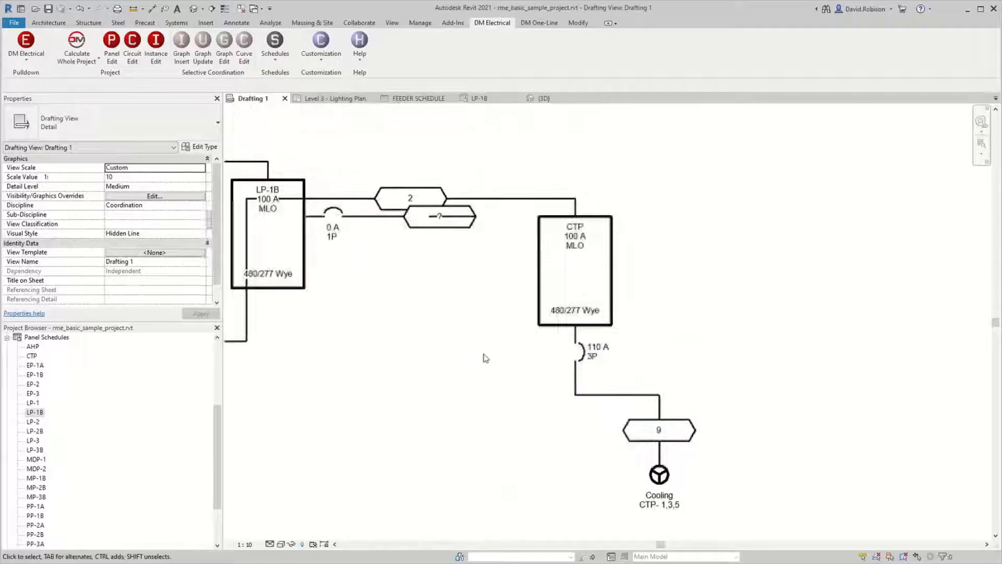
click(612, 238)
scroll(218, 195, down, 5)
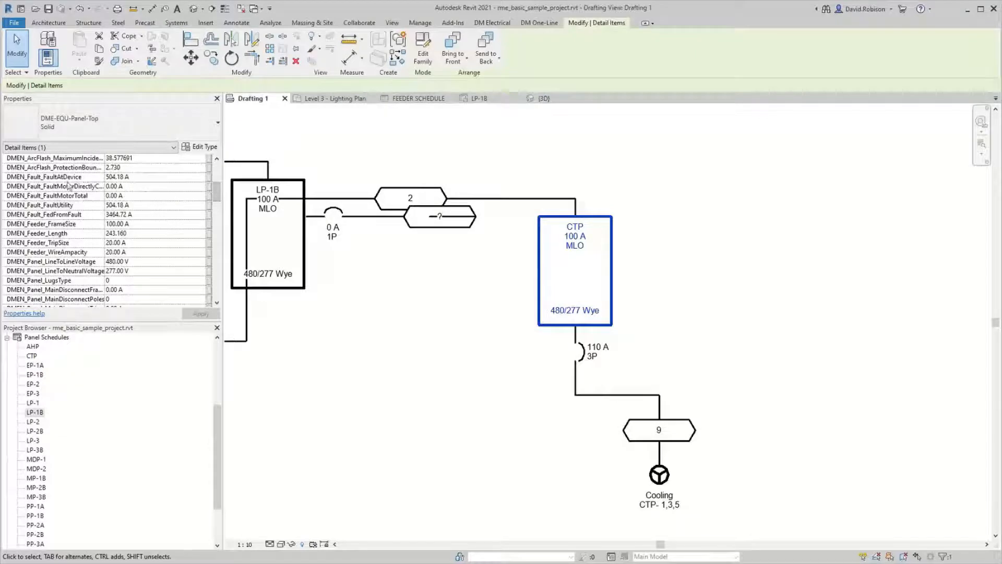
click(659, 474)
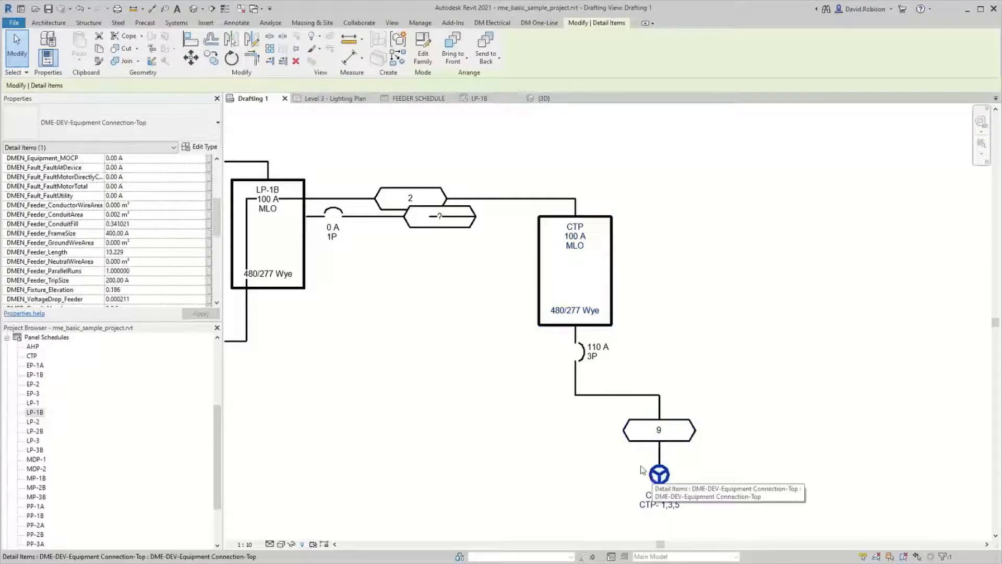
scroll(182, 239, up, 3)
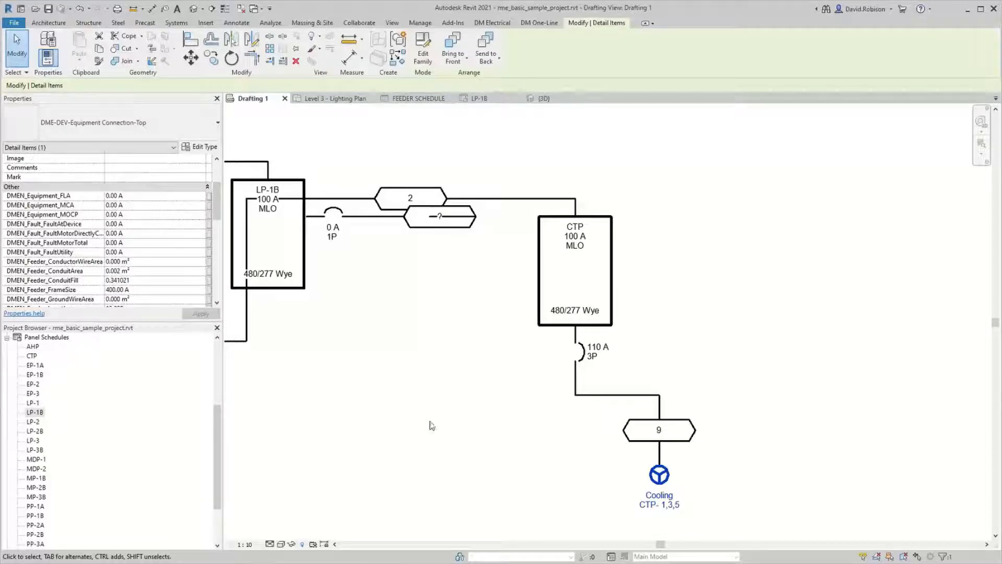
mouse_move(215, 204)
mouse_down()
mouse_move(219, 241)
mouse_move(217, 216)
mouse_up()
Step: Examine the circuit and feeder parameters of the feeder segment between panel CTP and the cooling tower
click(590, 384)
click(595, 394)
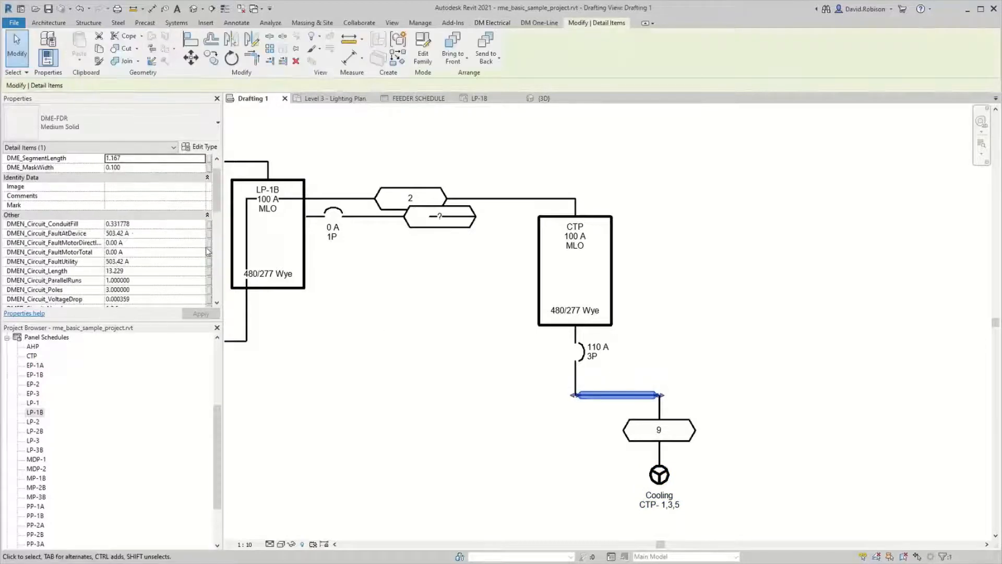
scroll(104, 236, down, 4)
scroll(105, 236, down, 6)
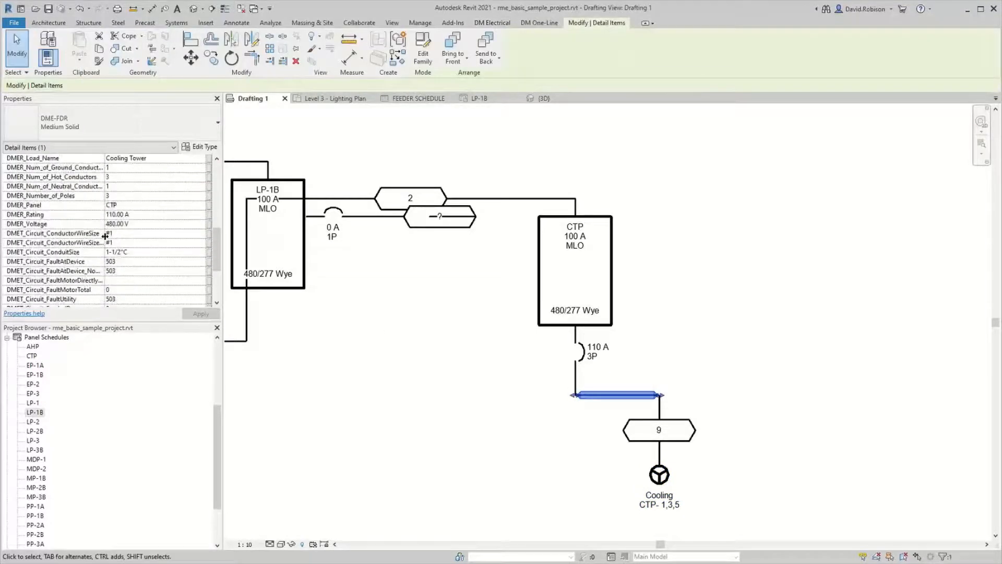
scroll(105, 236, up, 1)
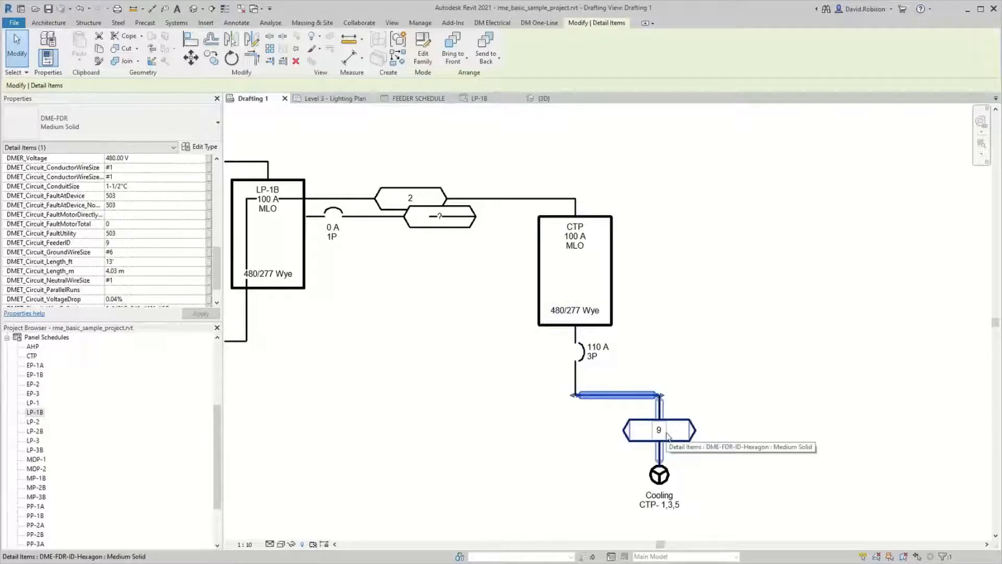
key(Escape)
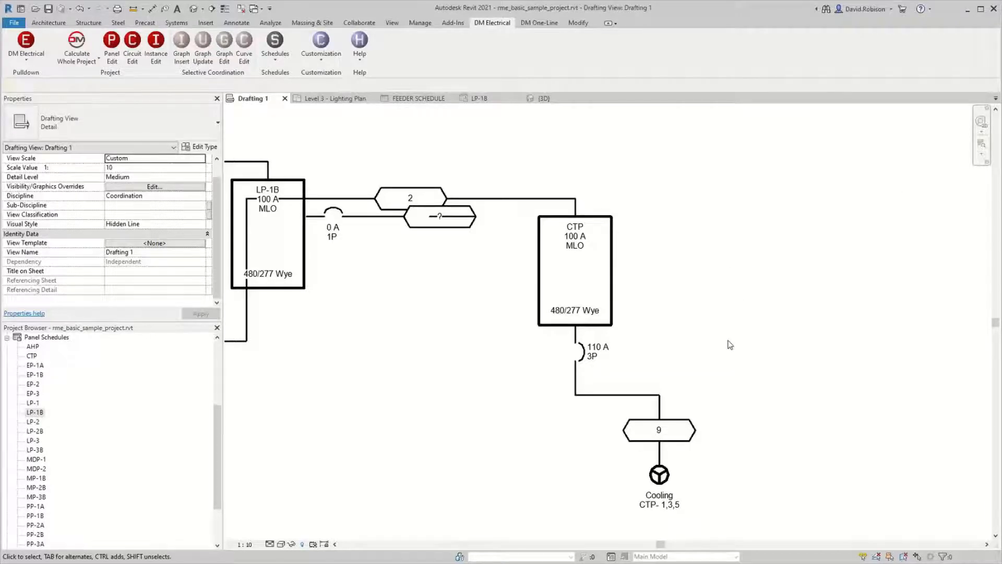
Step: Examine the feeder parameters of the rooftop cooling tower in the 3D view
click(659, 475)
click(542, 98)
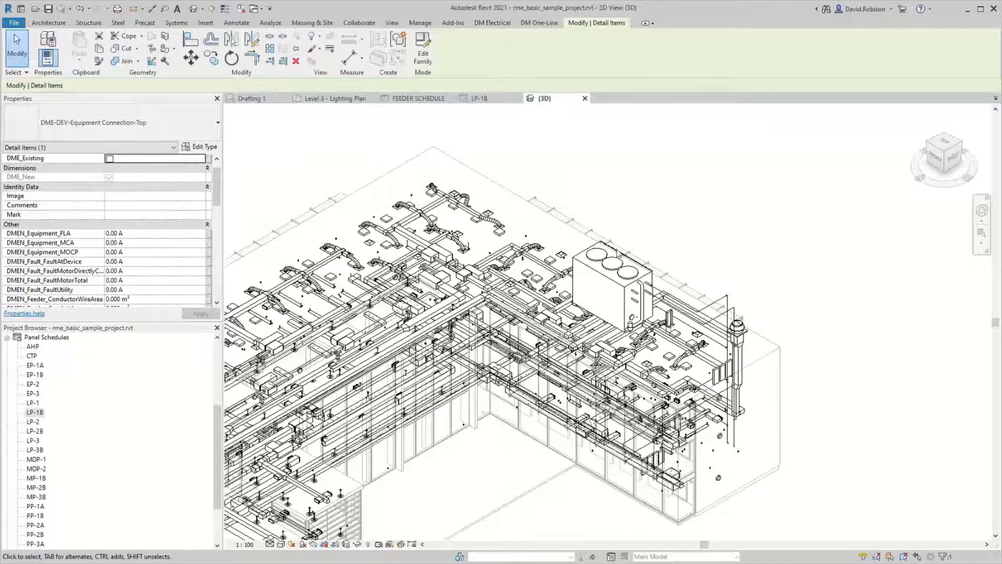
click(614, 266)
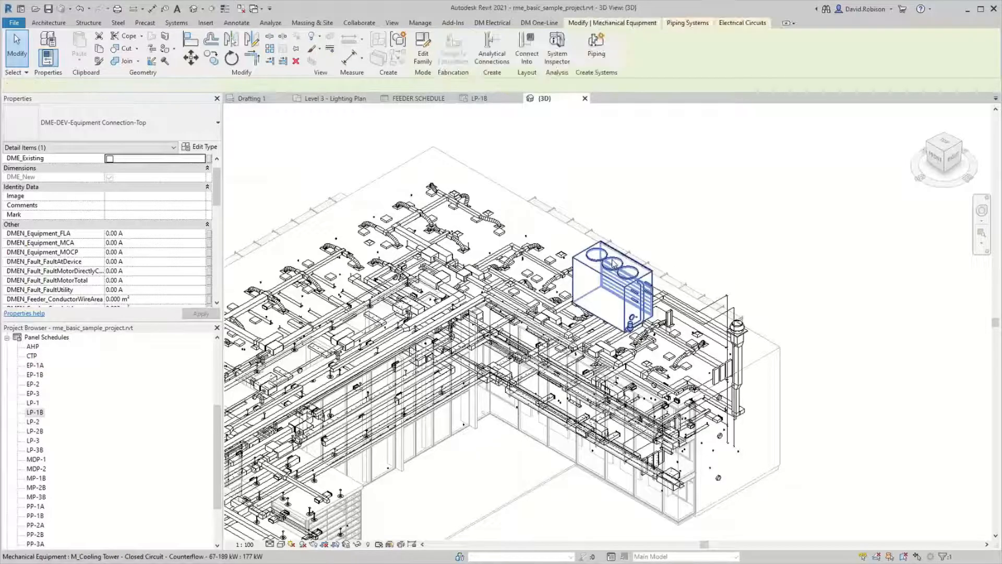
scroll(220, 240, down, 6)
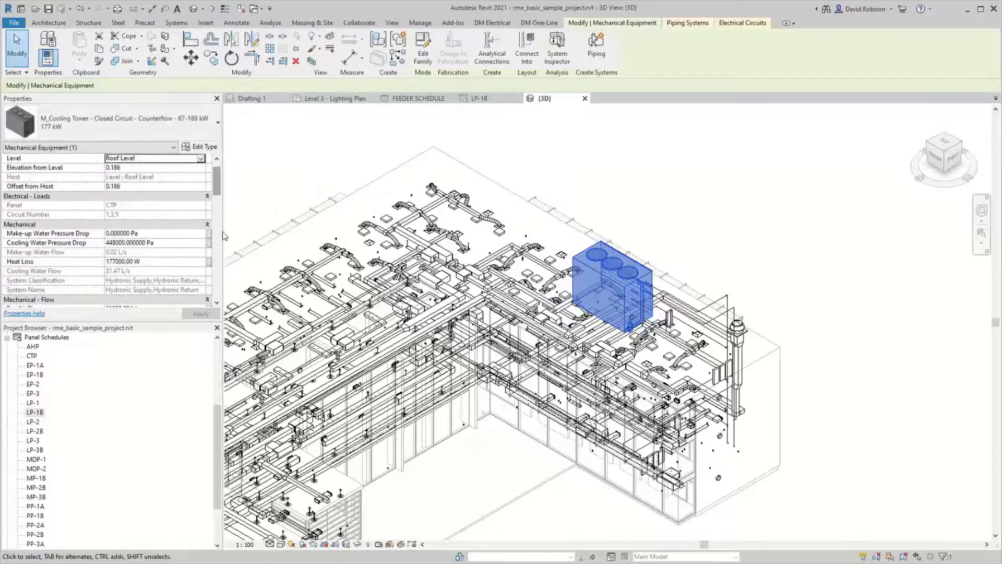
scroll(220, 247, down, 5)
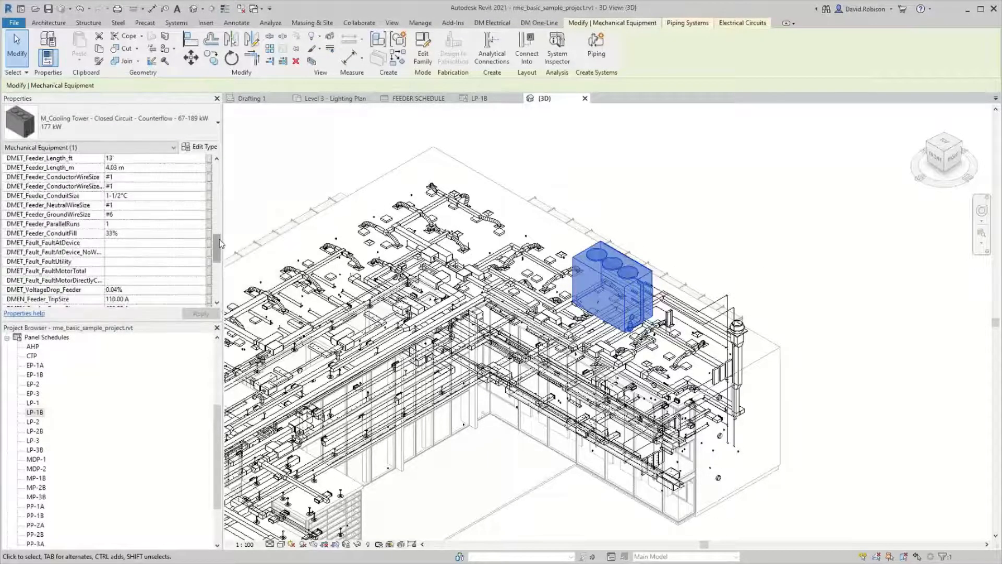
scroll(221, 240, up, 5)
scroll(130, 274, down, 3)
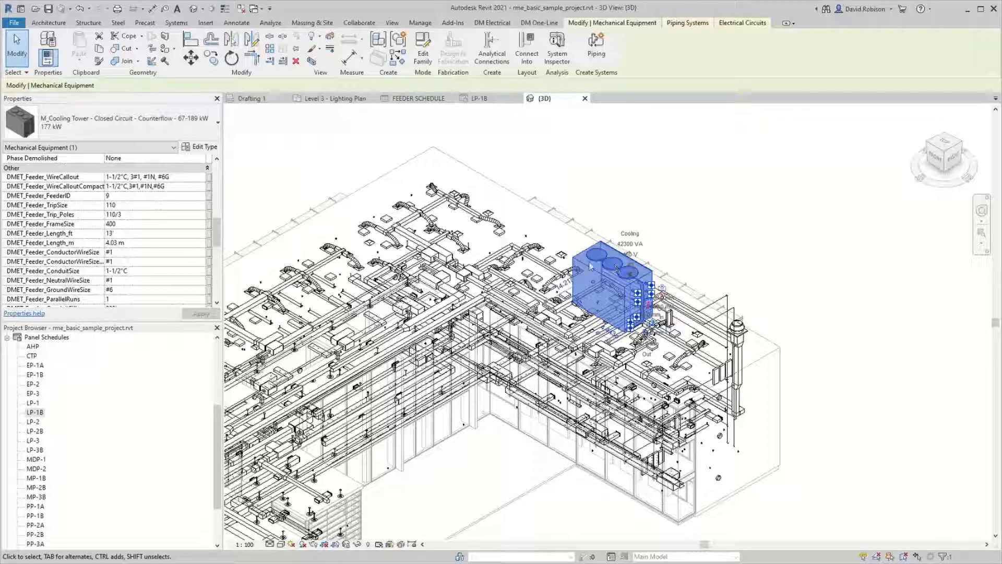
Step: Open the family of the cooling tower symbol from Drafting 1 for editing and view its family type parameters
click(261, 98)
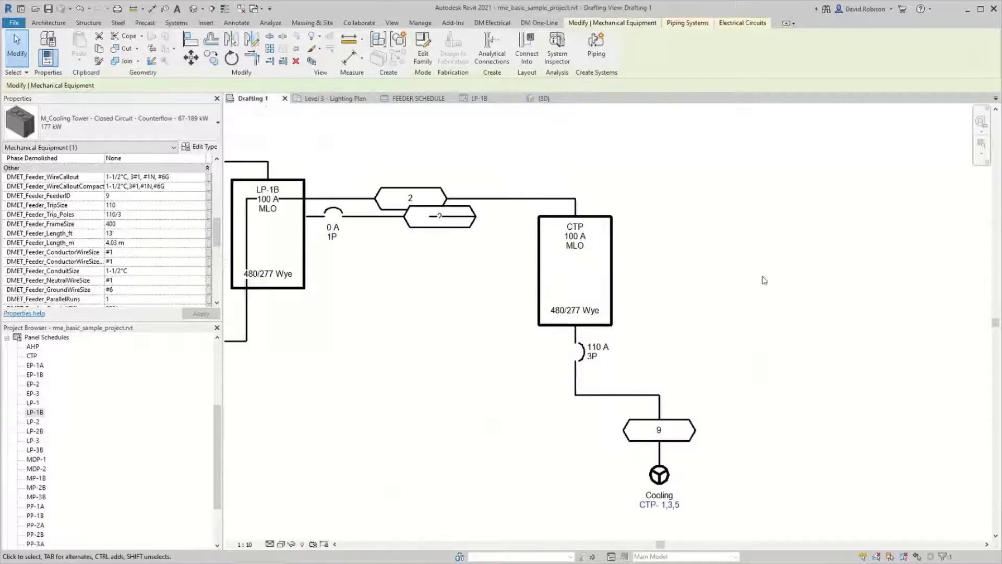
click(665, 472)
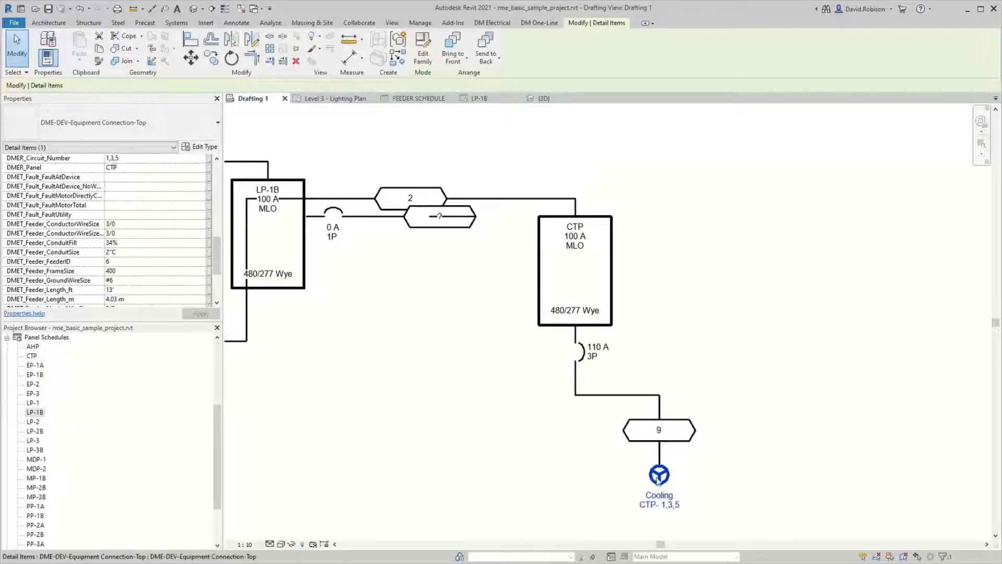
click(425, 42)
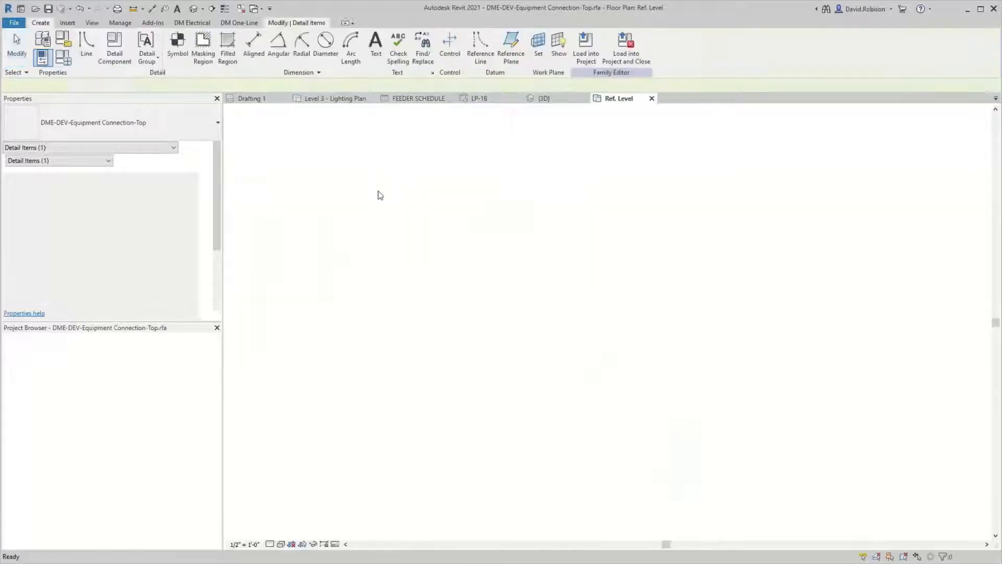
click(62, 58)
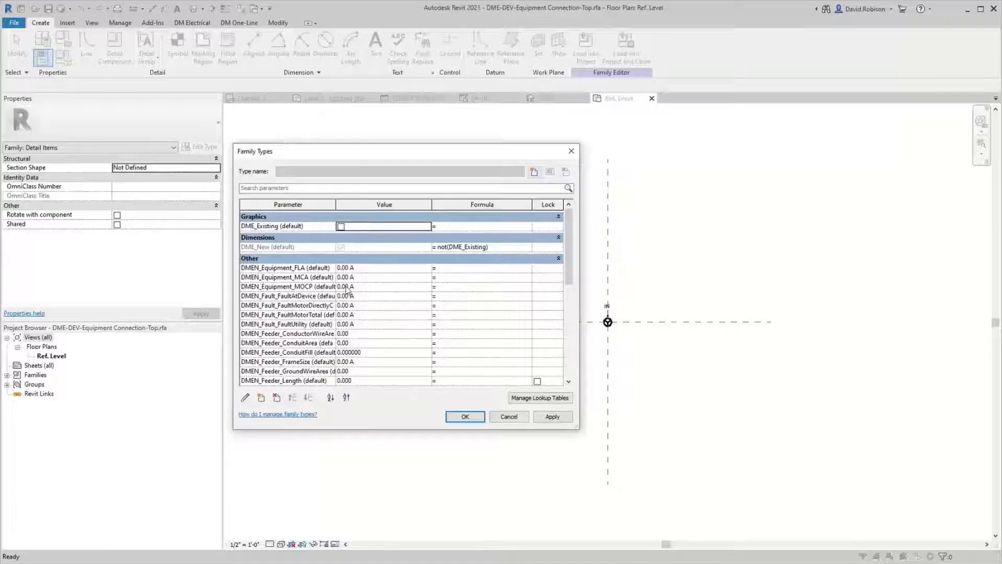
click(505, 414)
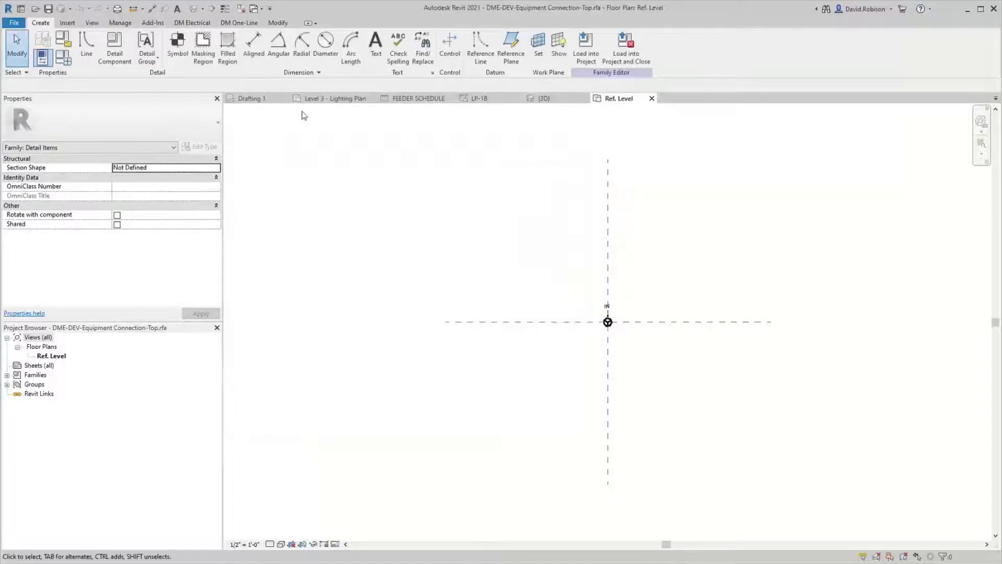
Step: Compare the cooling tower symbol's properties in Drafting 1 with the full parameter list of its family, leaving the family types unchanged
click(255, 98)
click(660, 480)
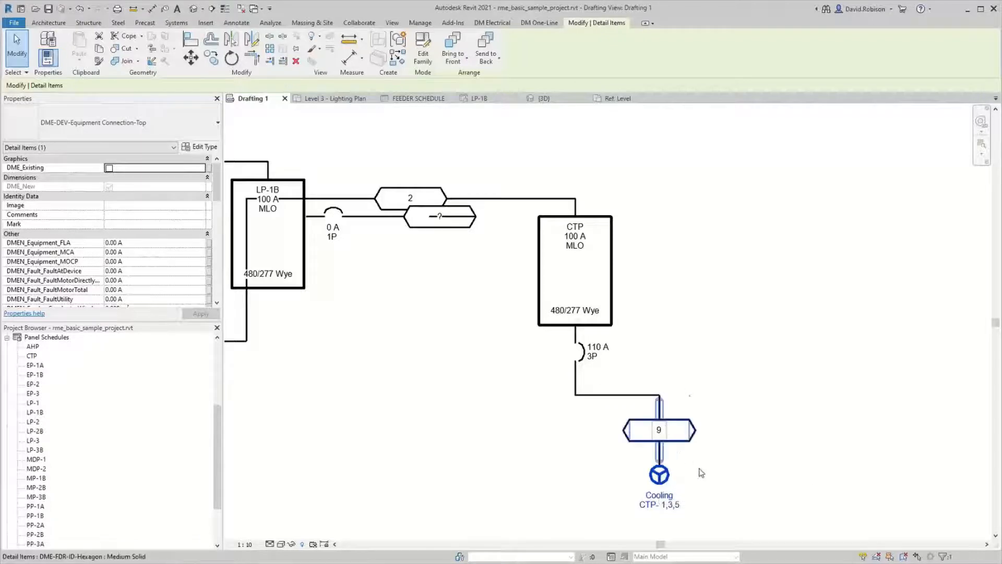
click(606, 100)
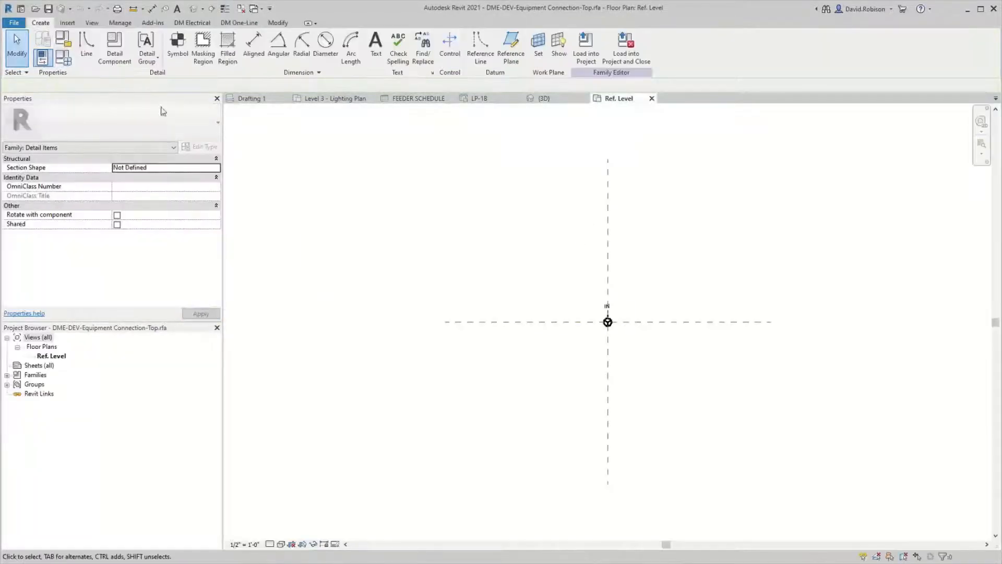
click(67, 66)
scroll(317, 322, down, 8)
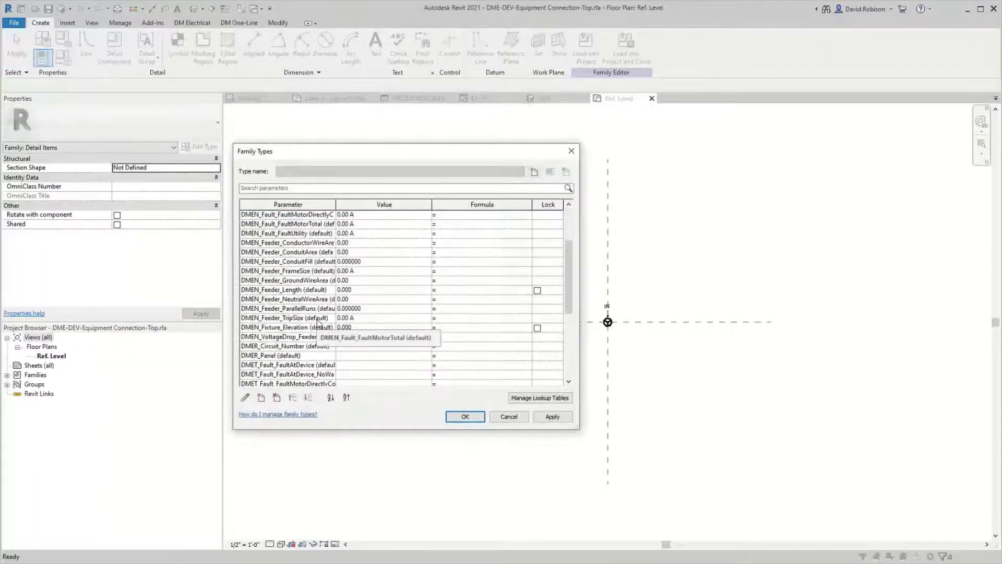
scroll(320, 323, up, 10)
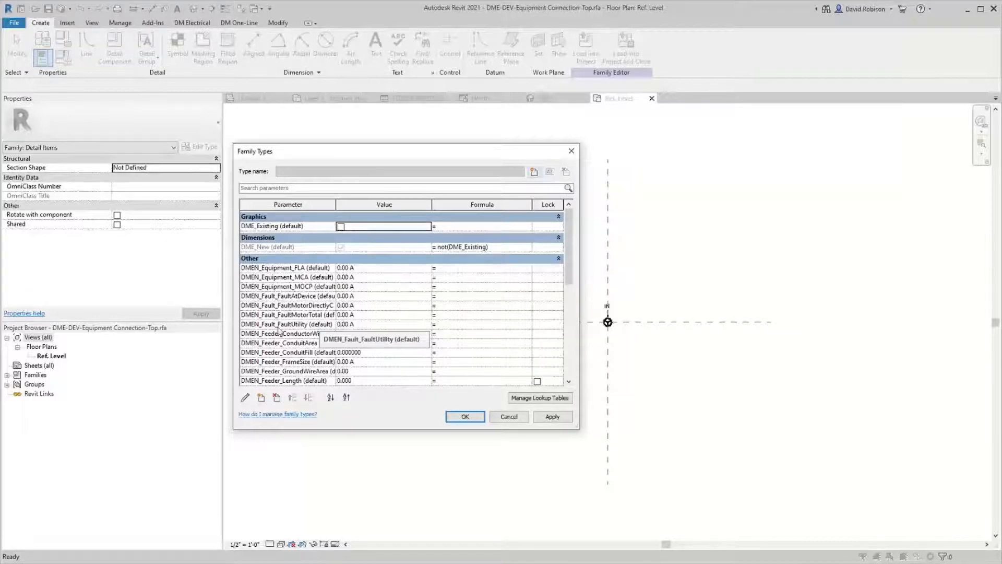
click(509, 417)
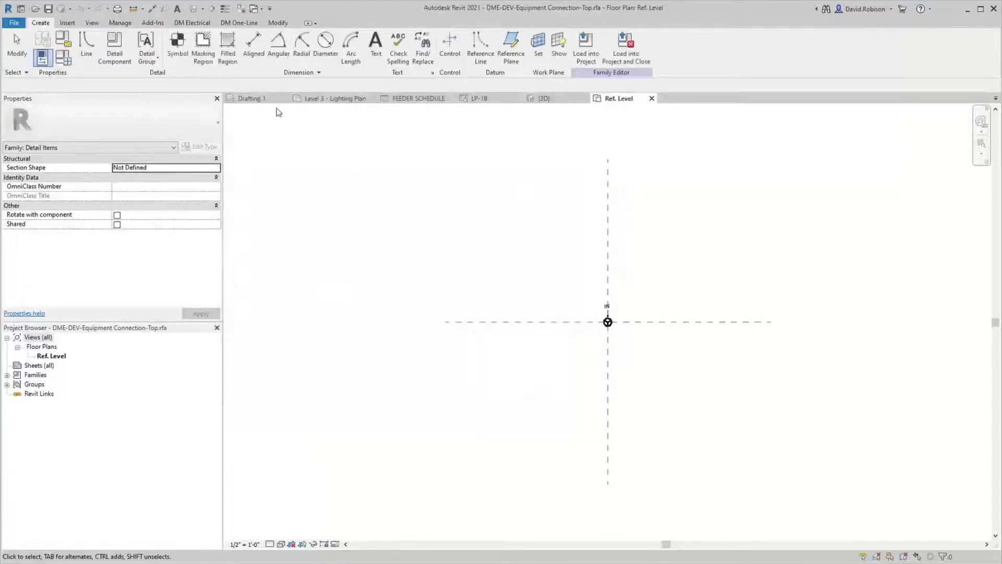
Step: Set the breaker trip size of the cooling tower circuit on panel CTP to Size automatically in the DM Electrical circuit settings
click(263, 100)
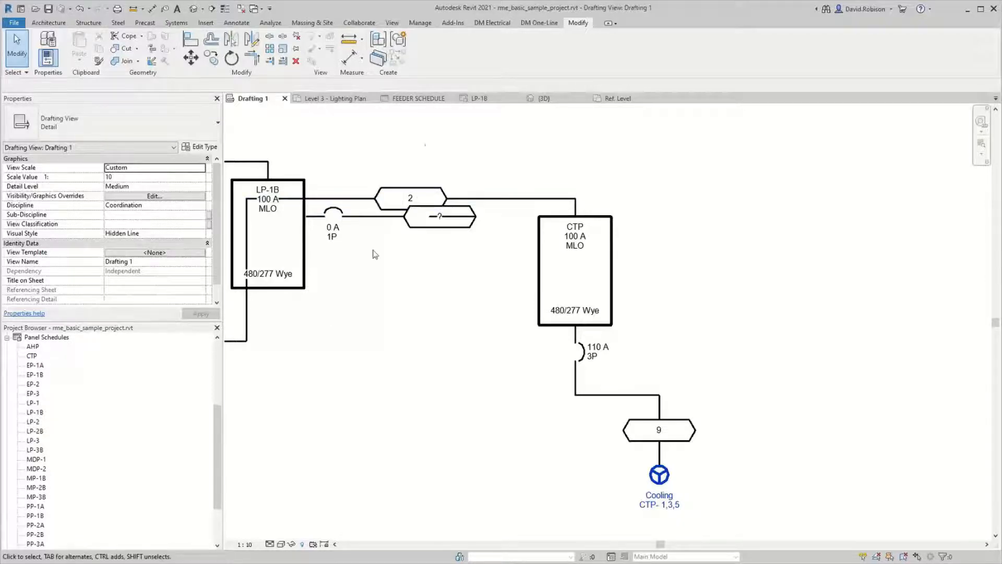
click(492, 23)
click(156, 44)
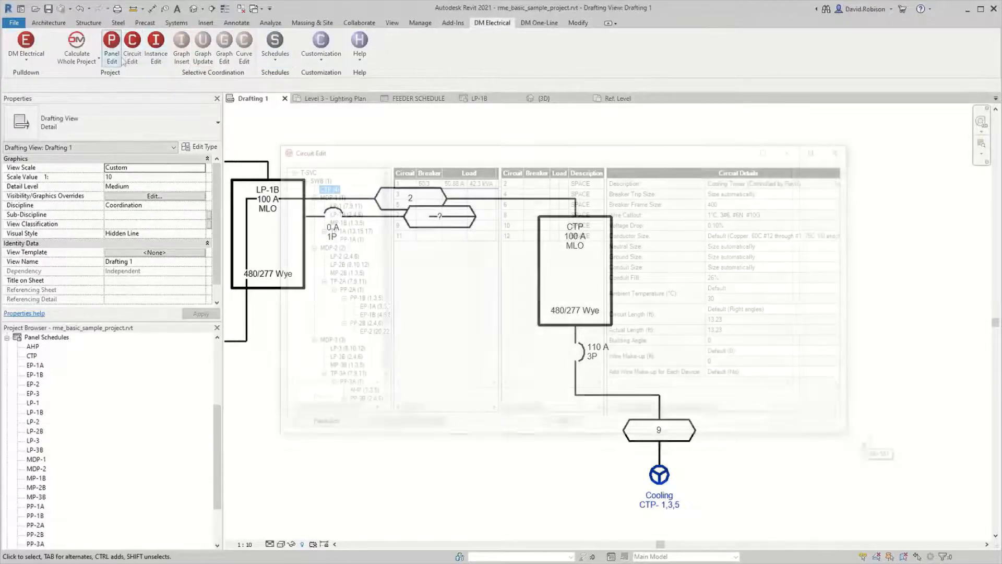
click(738, 196)
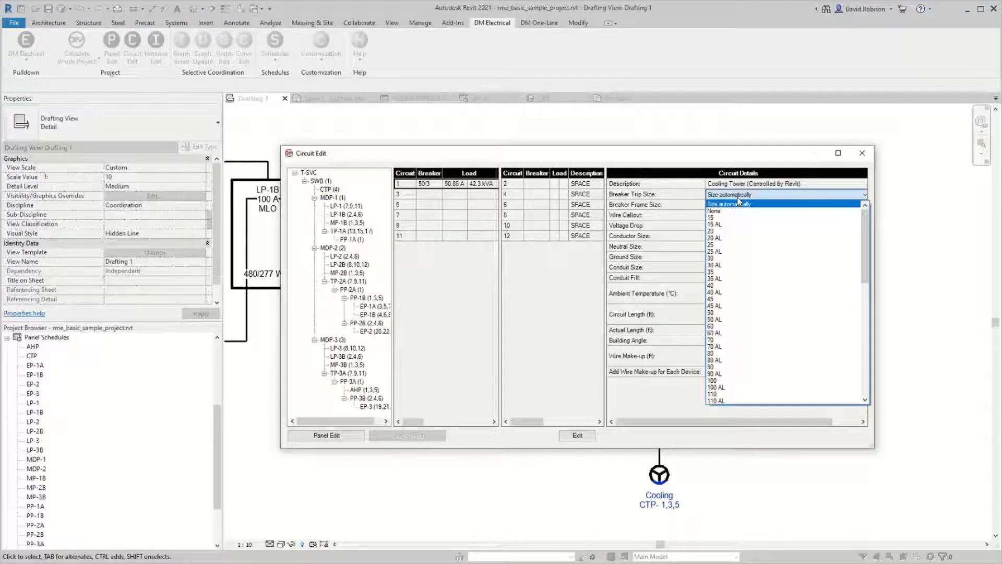
click(738, 199)
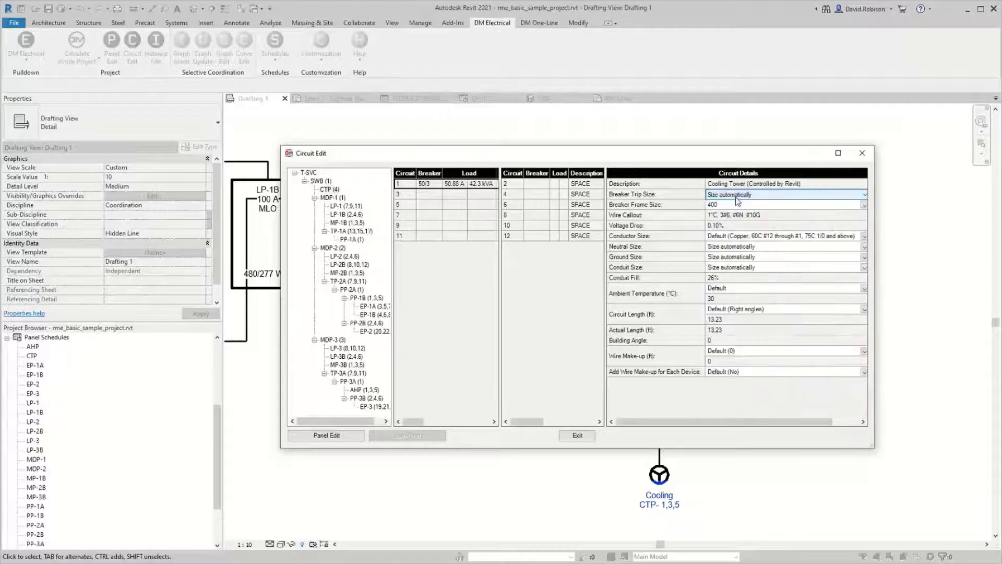
click(652, 230)
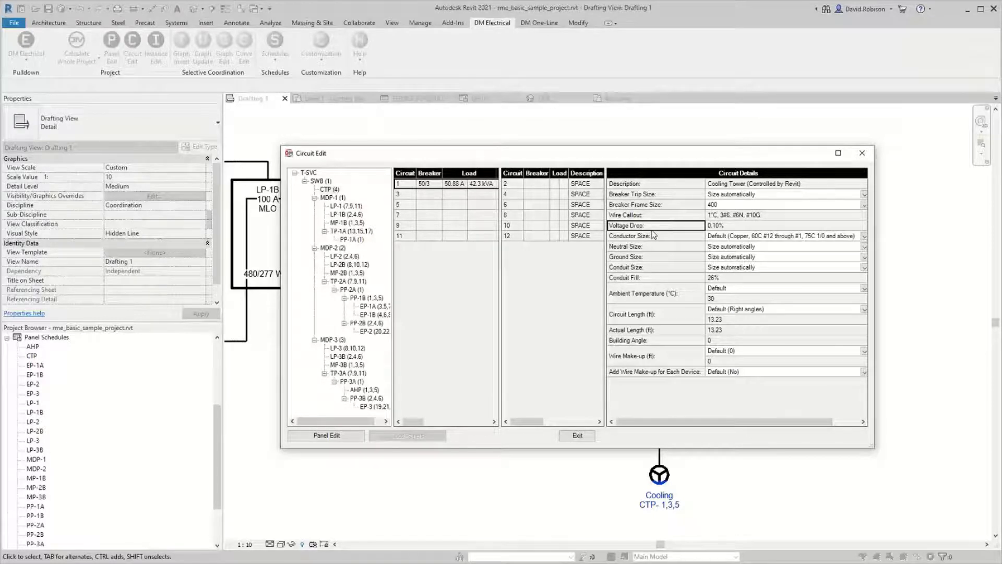
click(578, 436)
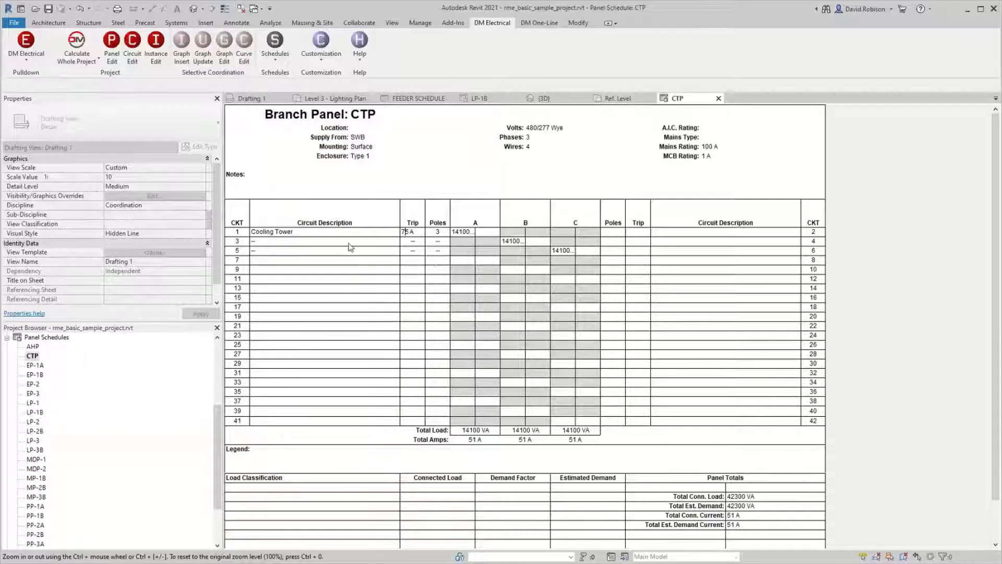
Step: Try setting the cooling tower circuit's trip to 75 A in panel schedule CTP, and check it in the DM Electrical circuit settings
click(350, 241)
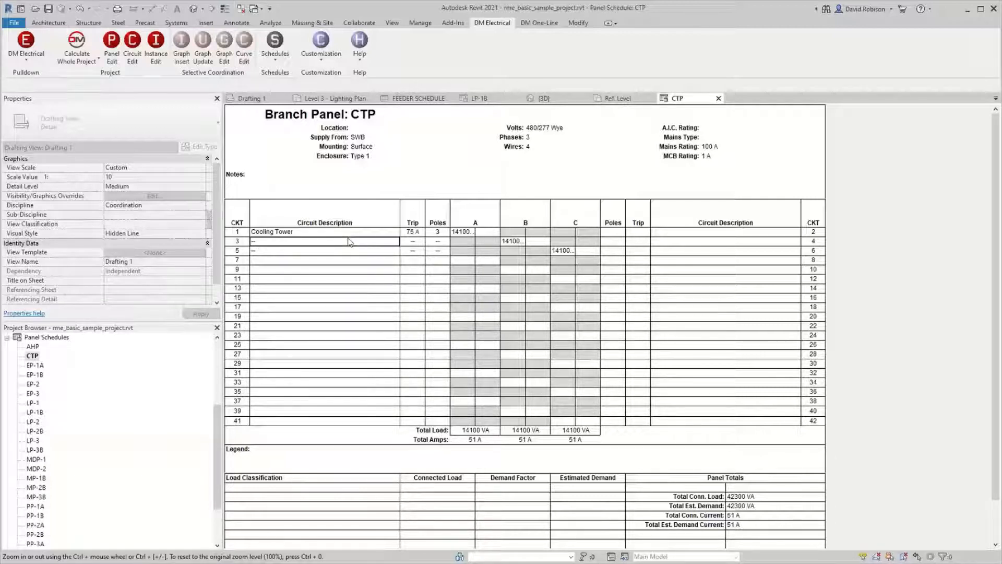
click(111, 45)
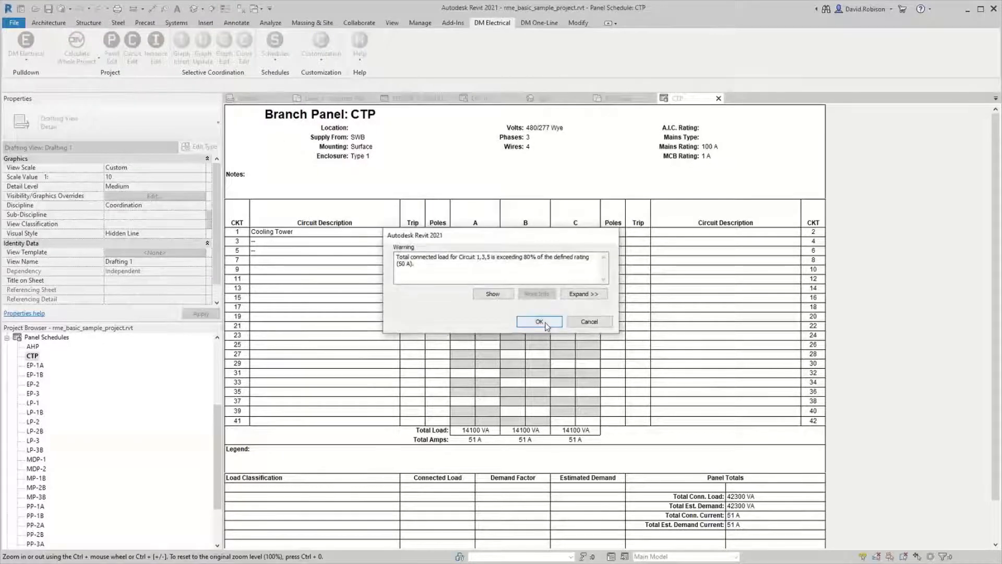
click(540, 321)
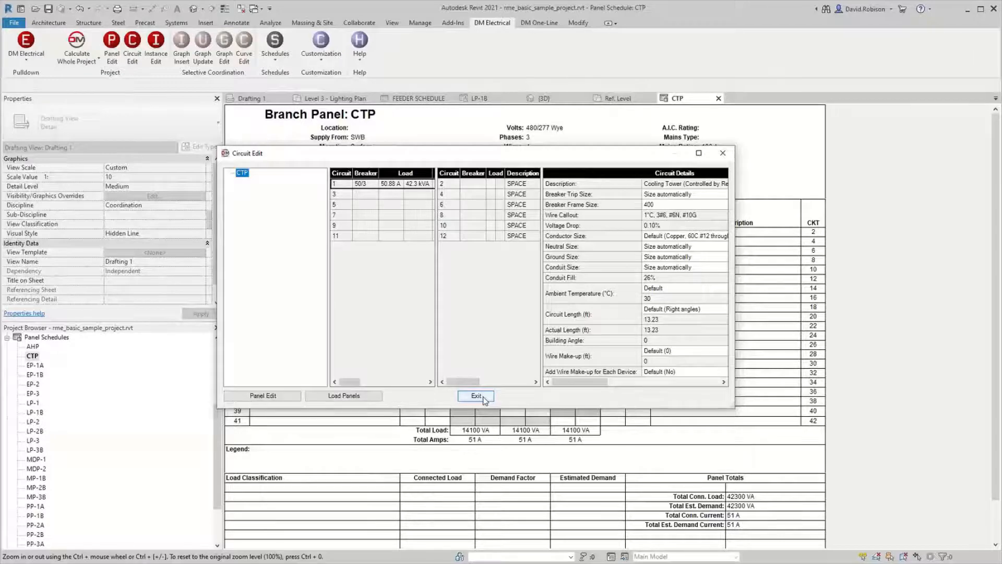
click(475, 396)
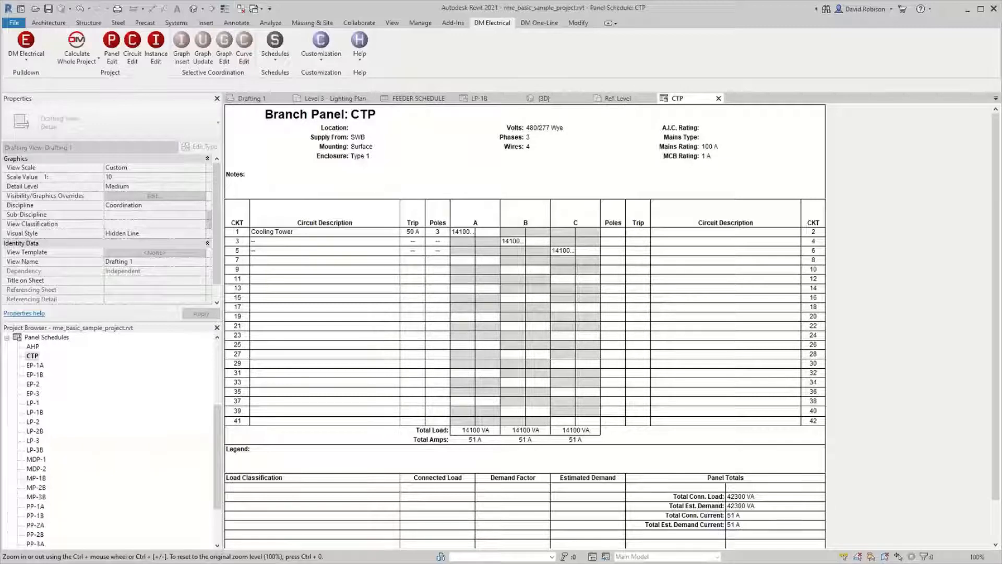
Step: Display the DM One-Line help and support options
click(539, 23)
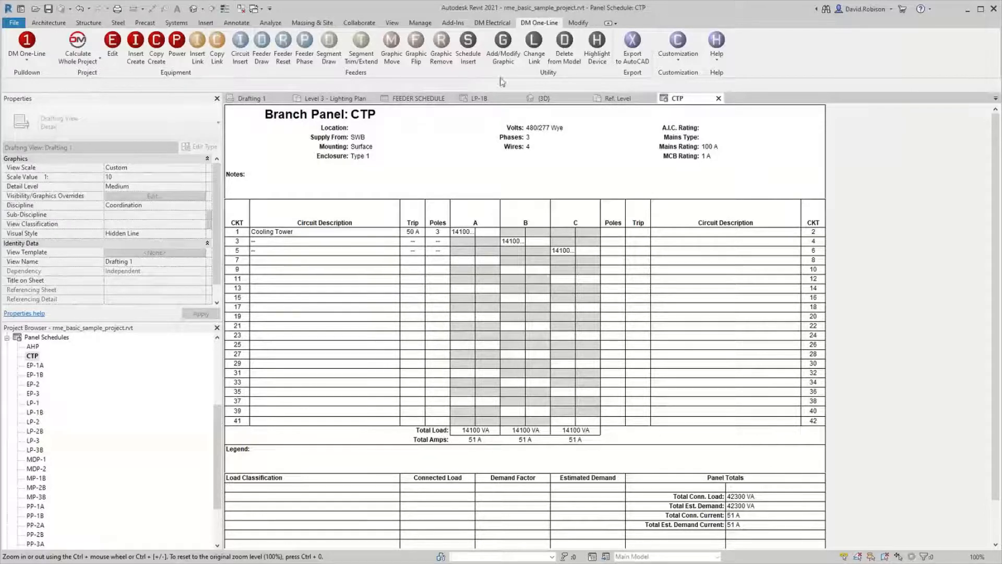
click(717, 53)
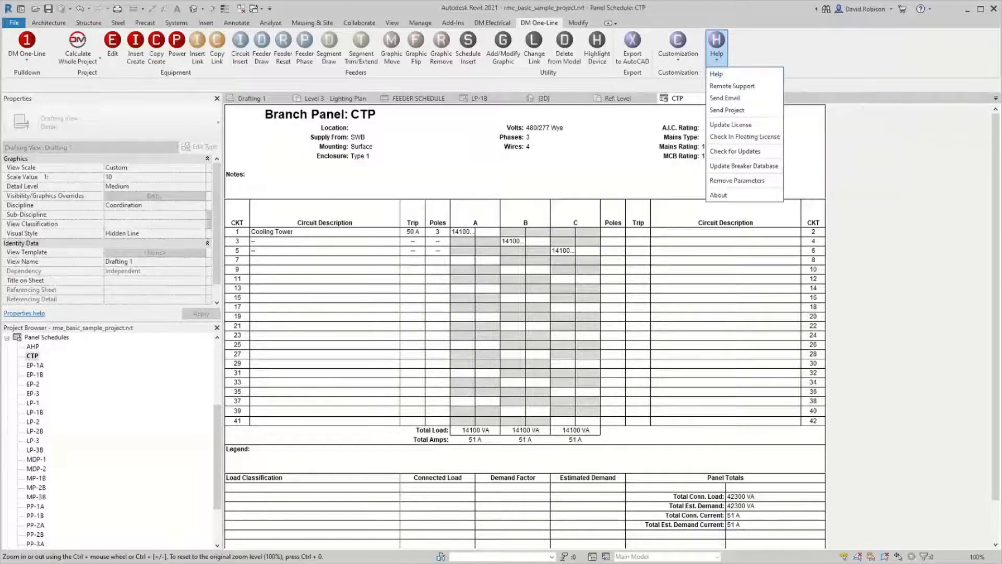
Step: Switch to Chrome and open the Electrical for Revit training recordings archive from the Design Master website's Online Training page
key(Escape)
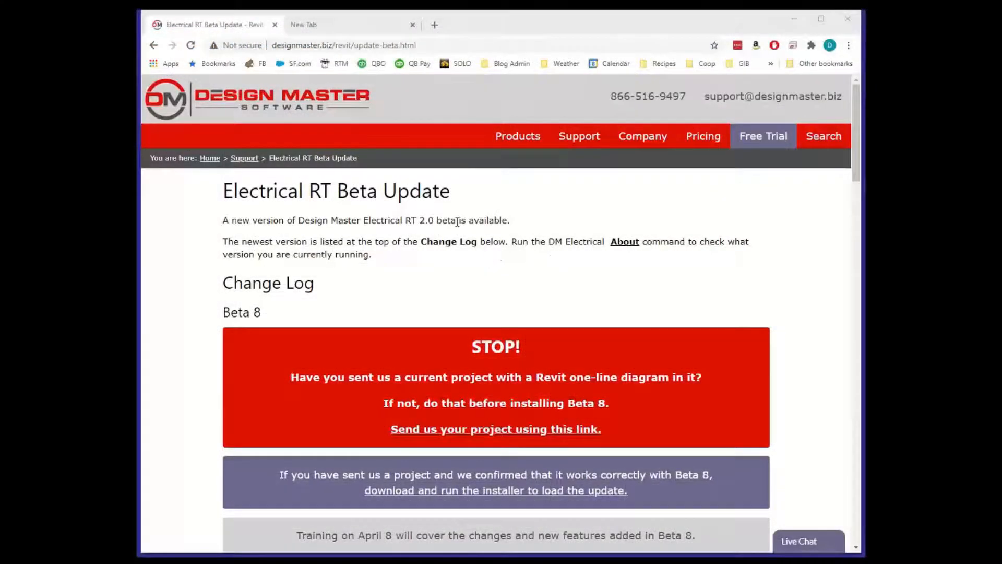
mouse_move(576, 143)
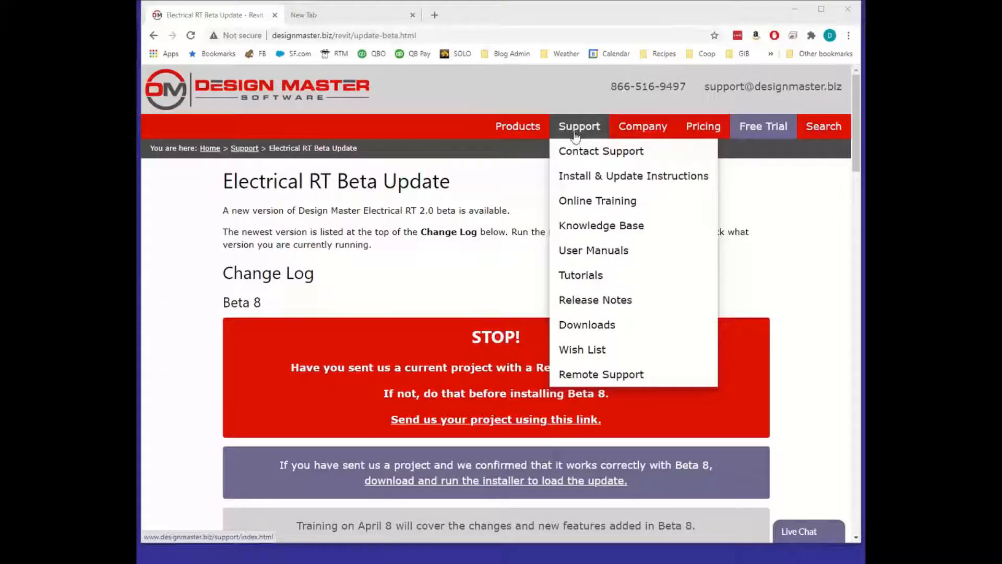
click(583, 203)
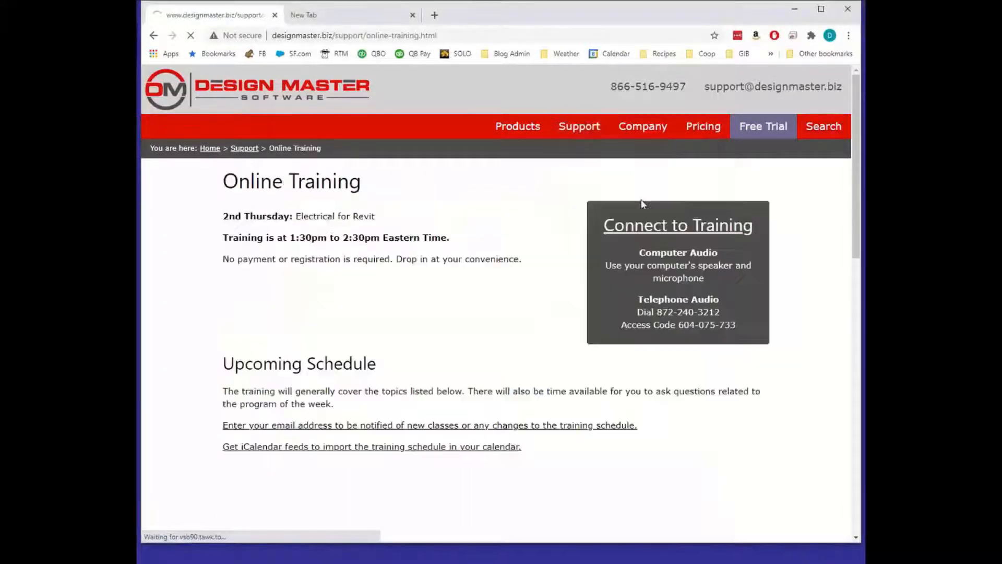
drag(856, 90, 856, 360)
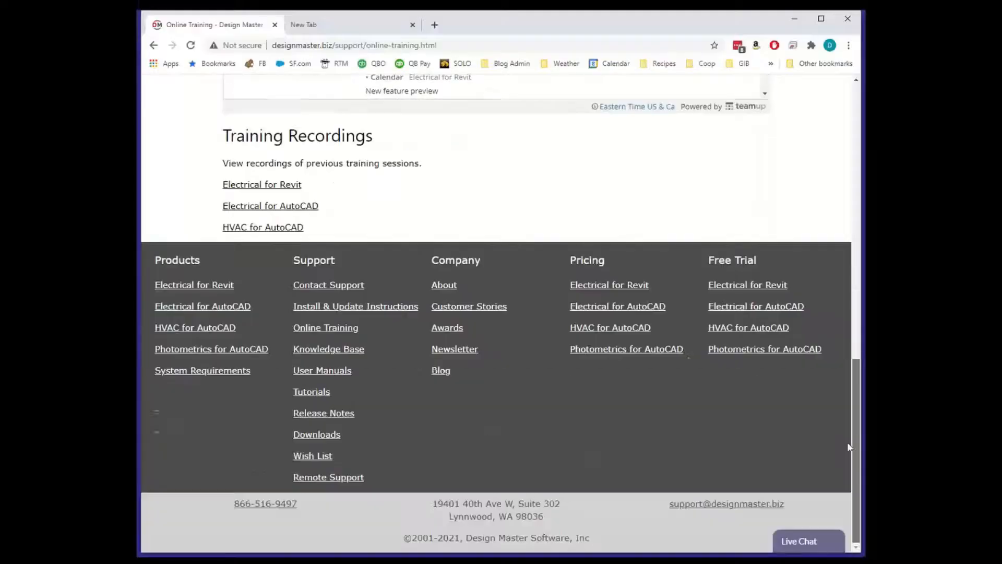
scroll(261, 177, down, 1)
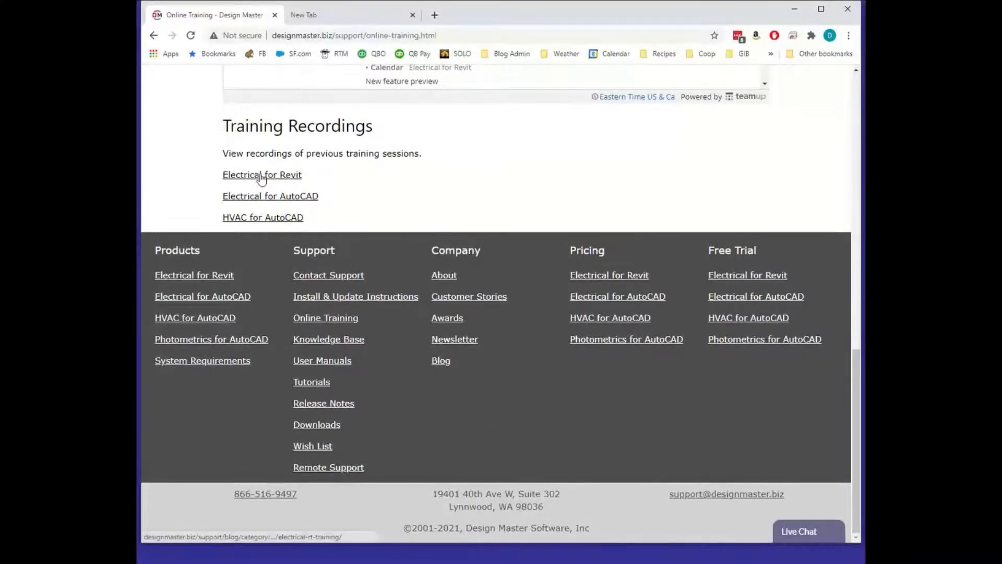
click(262, 176)
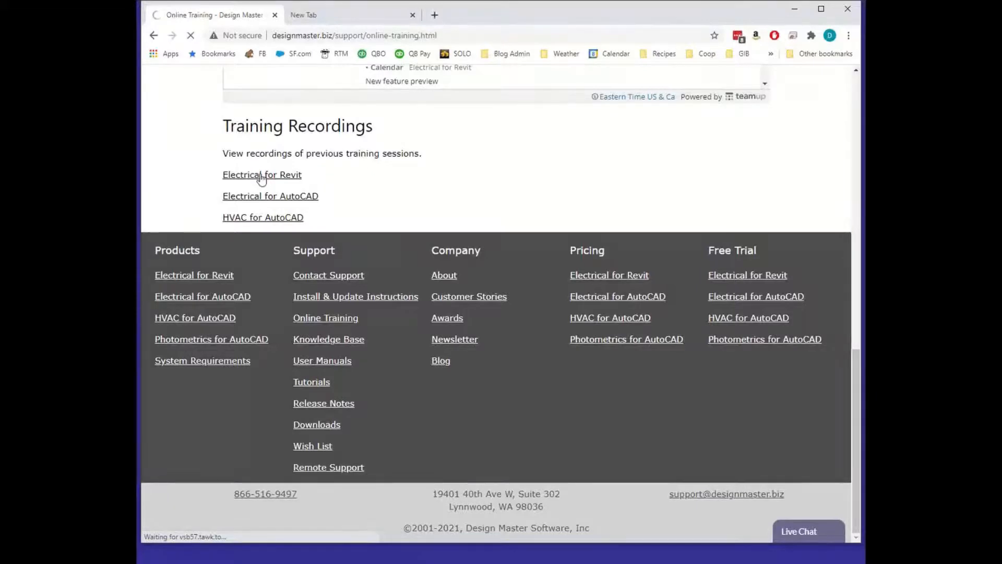
scroll(473, 260, down, 1)
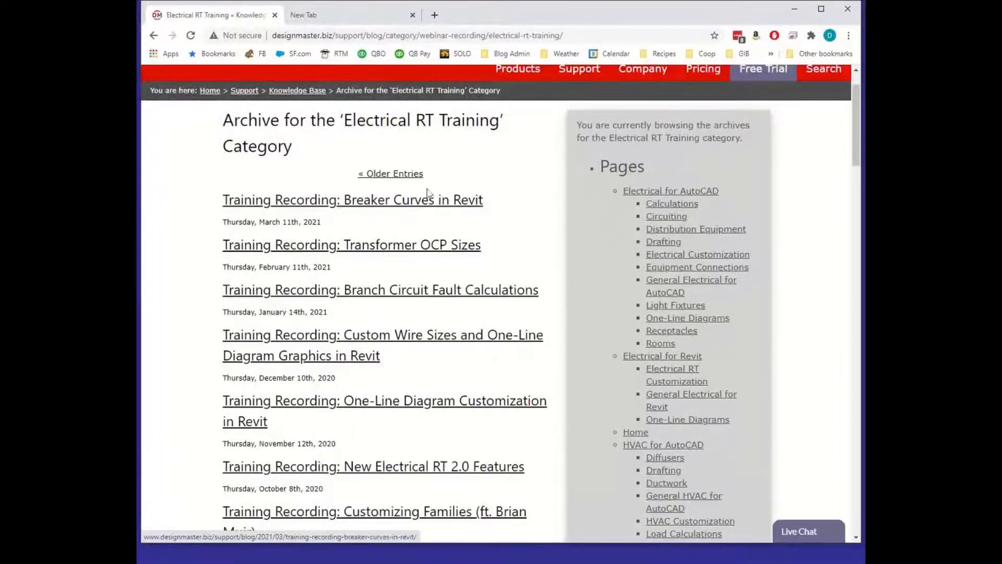